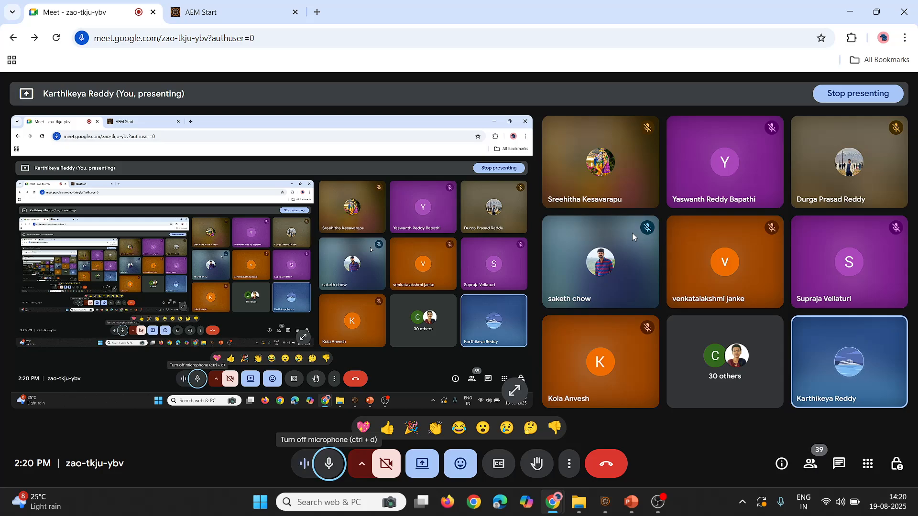
- Switch to PowerPoint, show the drawing tools with the "What are packages?" slide, and minimise the presentation
{"action": "left_click", "coordinate": [631, 502]}
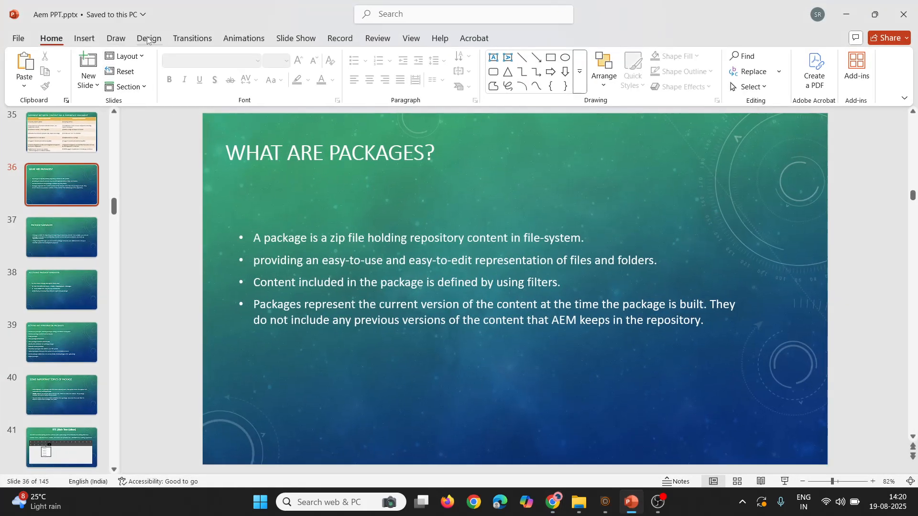
{"action": "left_click", "coordinate": [115, 38]}
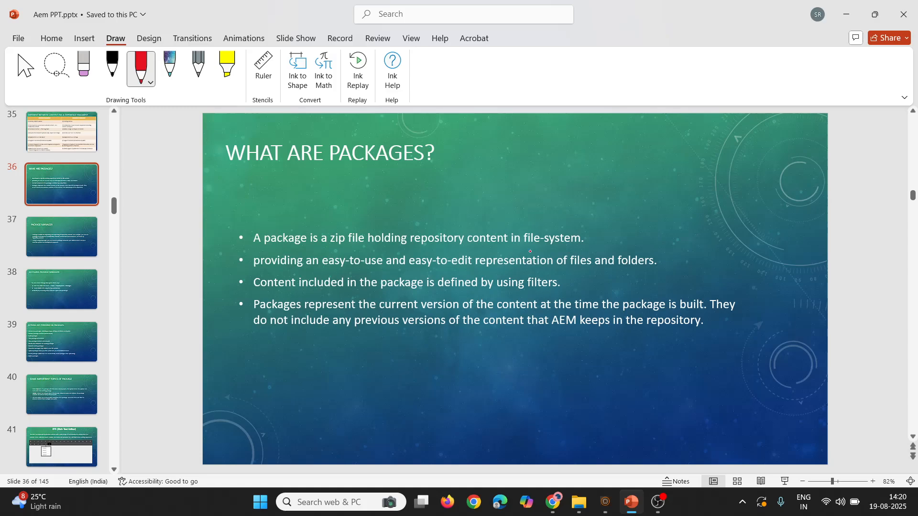
{"action": "left_click", "coordinate": [842, 15]}
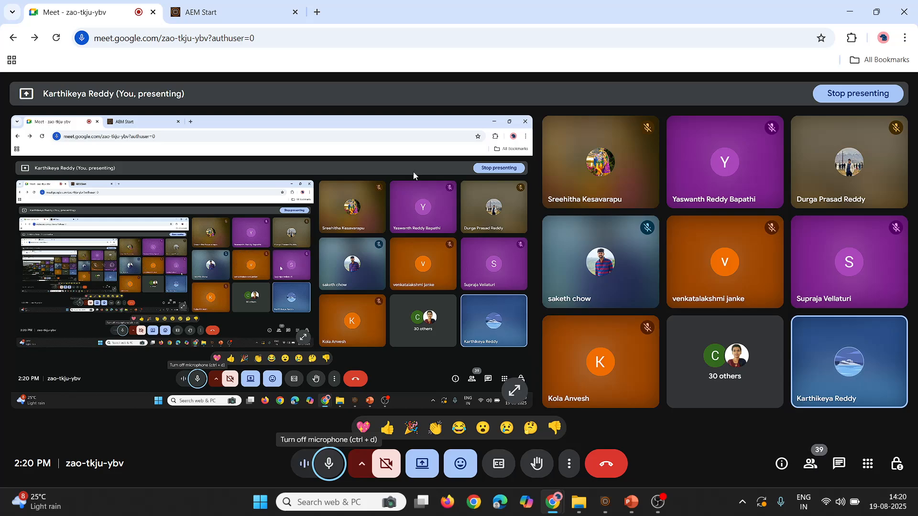
- Open CRXDE Lite in a new Chrome tab and remove its saved bookmark
{"action": "left_click", "coordinate": [247, 4]}
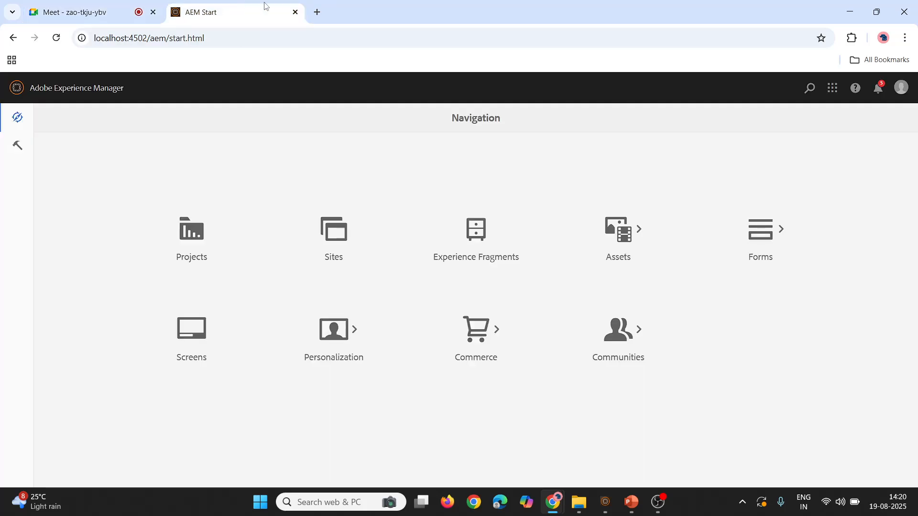
{"action": "left_click", "coordinate": [317, 12]}
{"action": "type", "text": "crxde"}
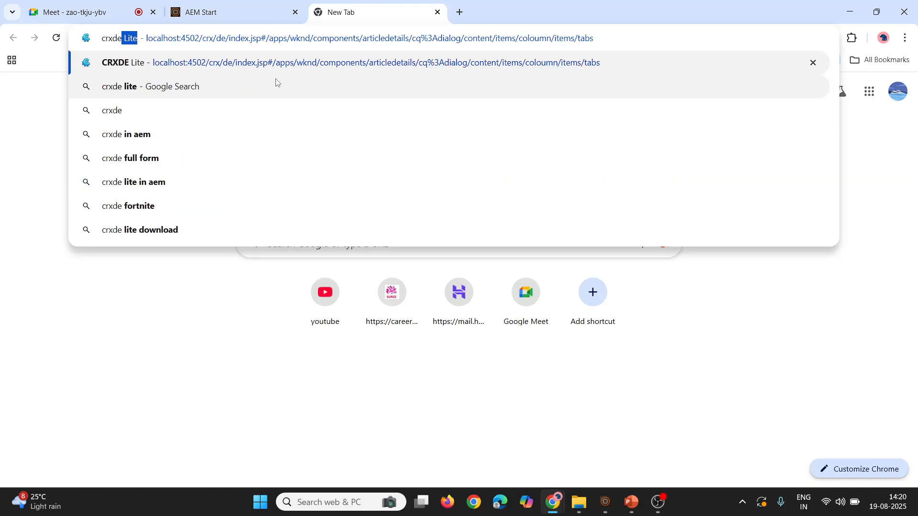
{"action": "key", "text": "Return"}
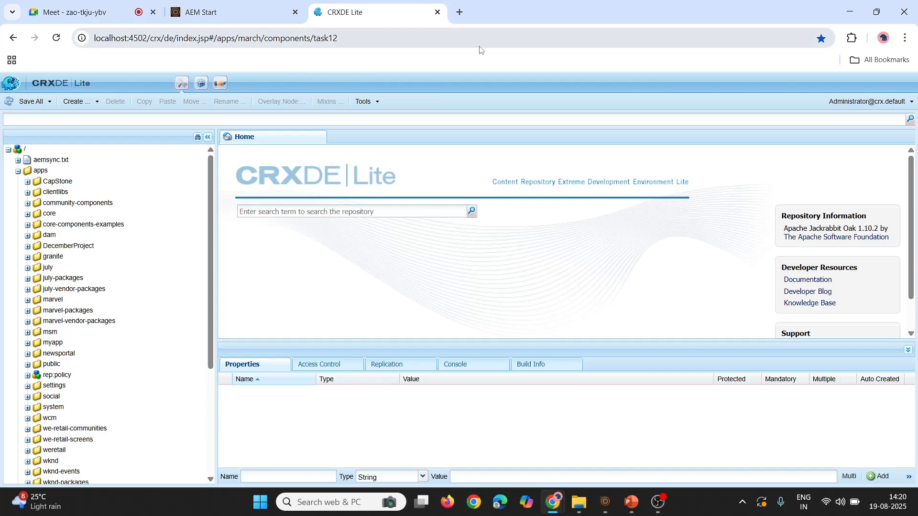
{"action": "left_click", "coordinate": [820, 38]}
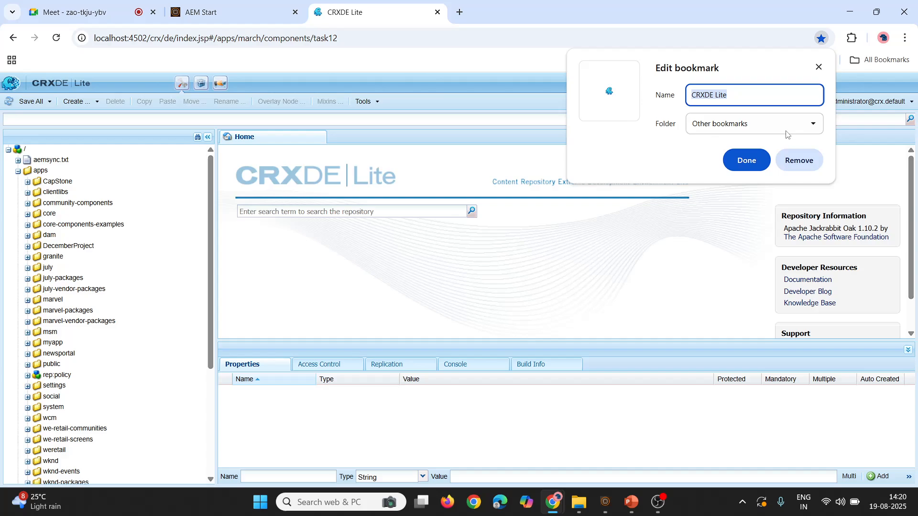
{"action": "left_click", "coordinate": [799, 160]}
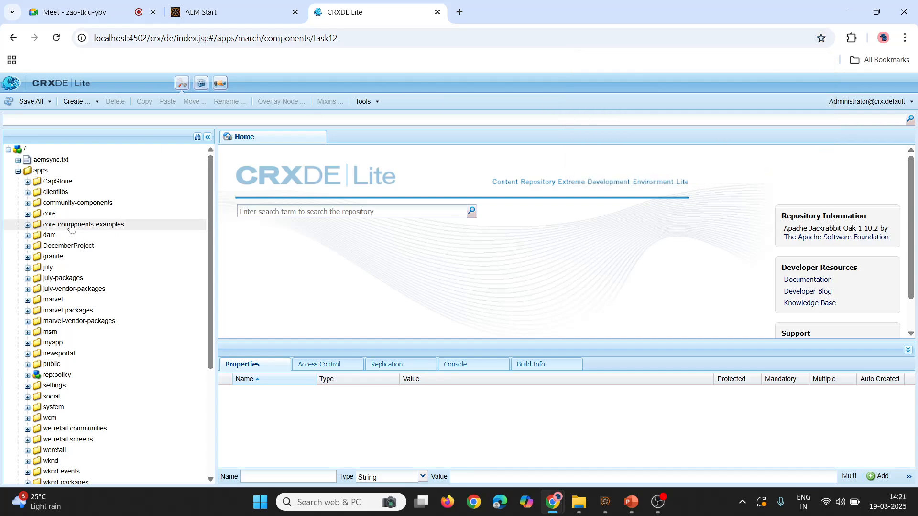
- Shorten the CRXDE Lite address to localhost:4502/crx/de/index.jsp# and collapse the apps folder in the repository tree
{"action": "left_click", "coordinate": [214, 37]}
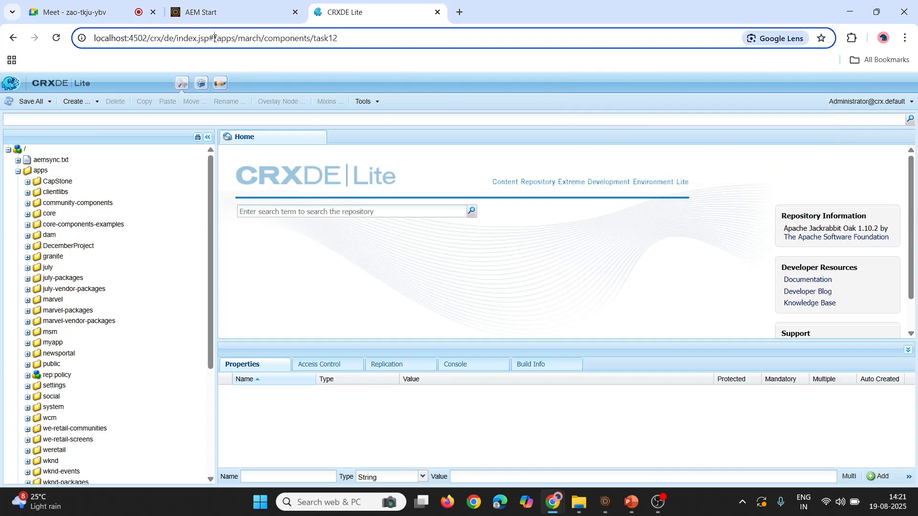
{"action": "left_click_drag", "start_coordinate": [214, 37], "coordinate": [372, 47]}
{"action": "key", "text": "BackSpace"}
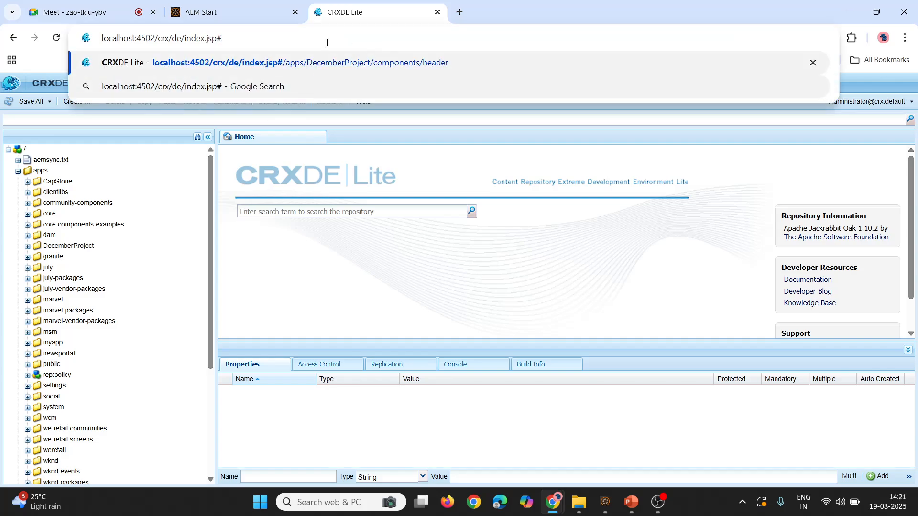
{"action": "left_click", "coordinate": [340, 18]}
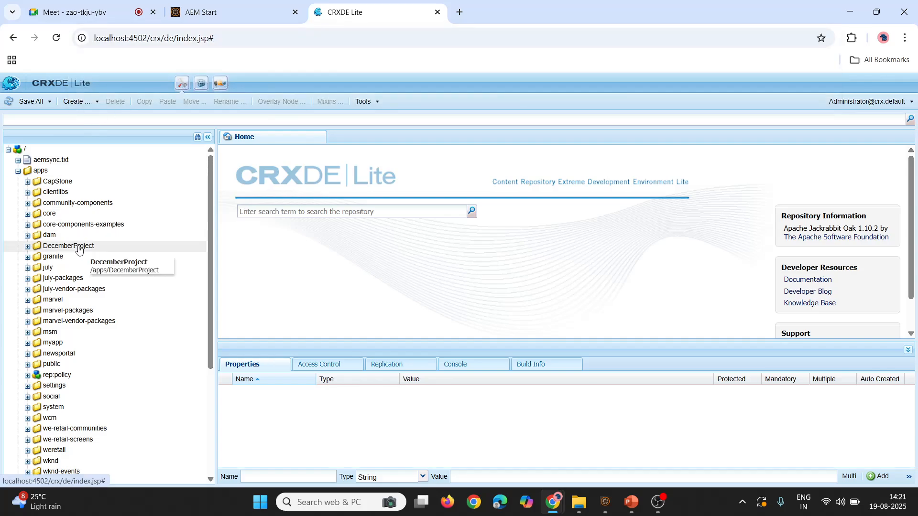
{"action": "left_click", "coordinate": [19, 171]}
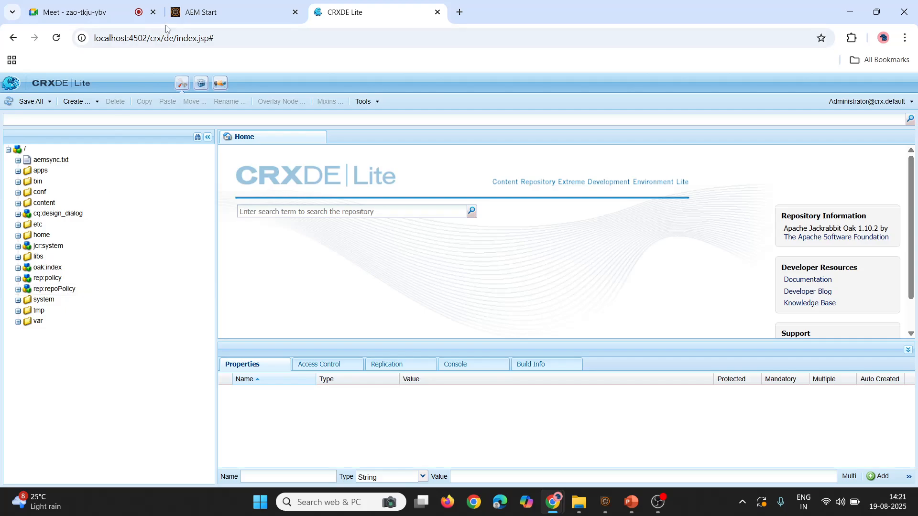
- Open the AEM Sites console at localhost:4502/sites.html/content in a new browser tab
{"action": "left_click", "coordinate": [209, 9]}
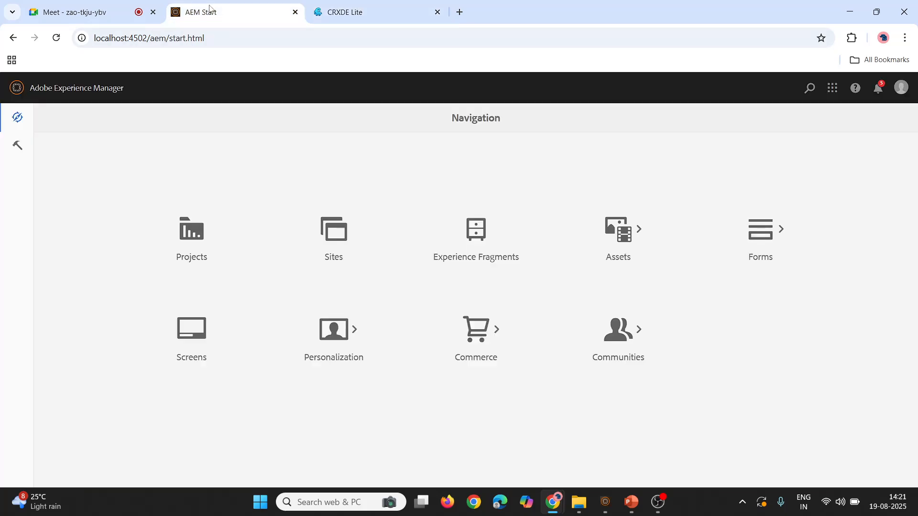
{"action": "left_click", "coordinate": [319, 10]}
{"action": "left_click", "coordinate": [209, 6]}
{"action": "left_click", "coordinate": [460, 12]}
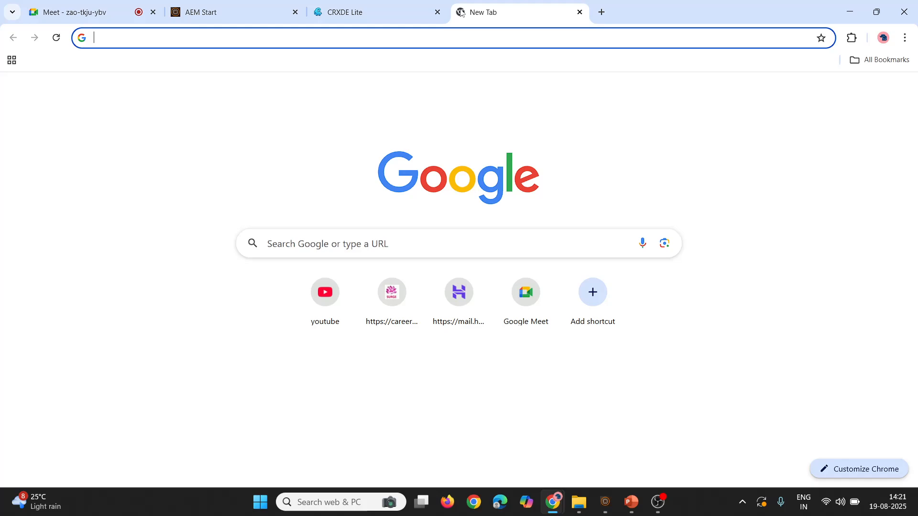
{"action": "type", "text": "sites"}
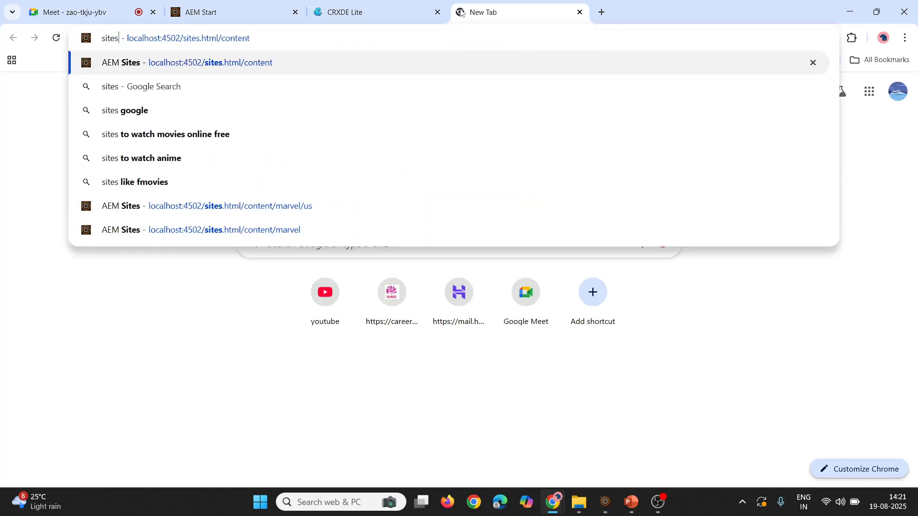
{"action": "key", "text": "Return"}
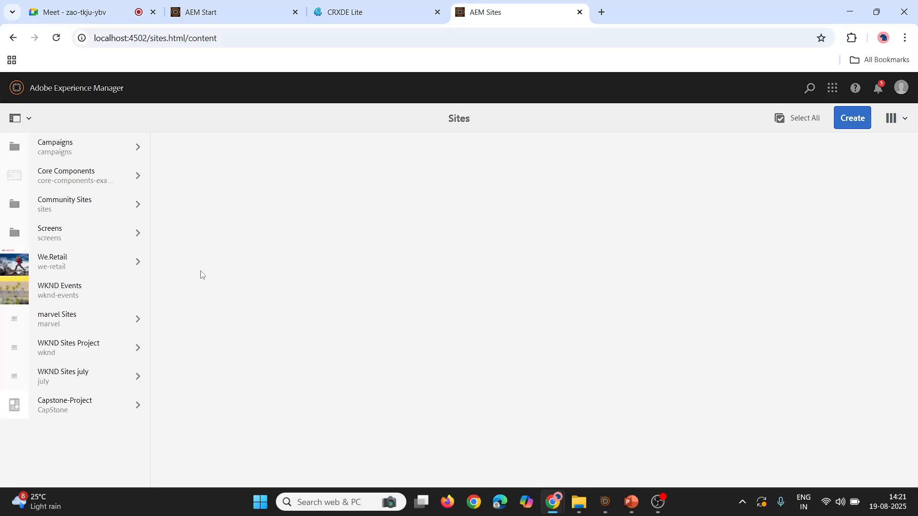
- Browse the site hierarchy through marvel Sites and us to the pages under marvel-en
{"action": "left_click", "coordinate": [142, 310]}
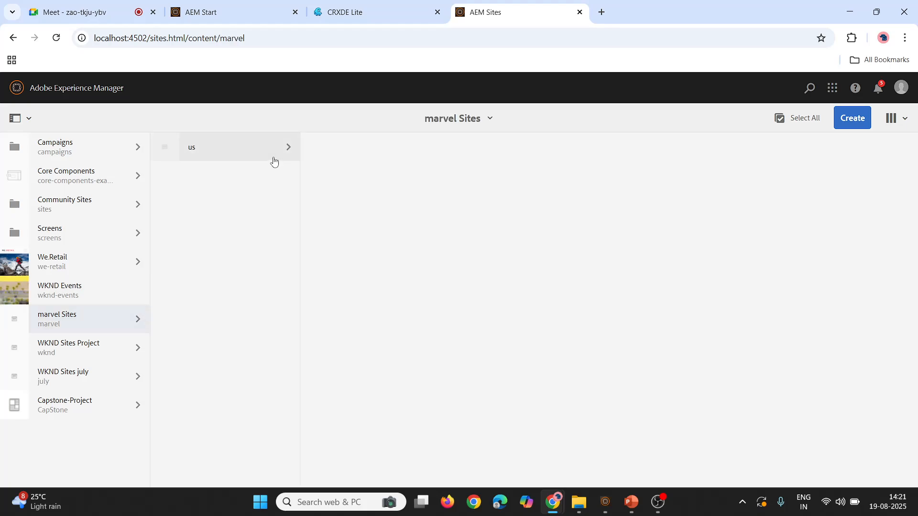
{"action": "left_click", "coordinate": [274, 161]}
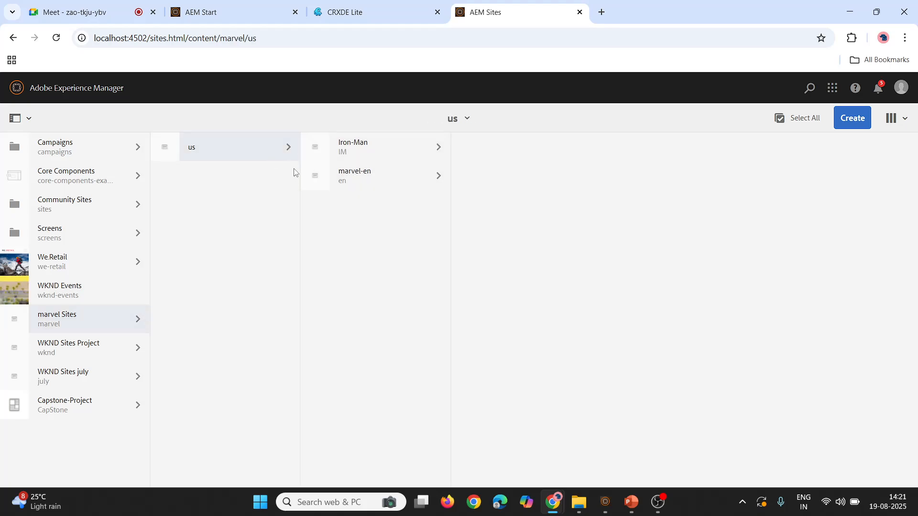
{"action": "left_click", "coordinate": [354, 178]}
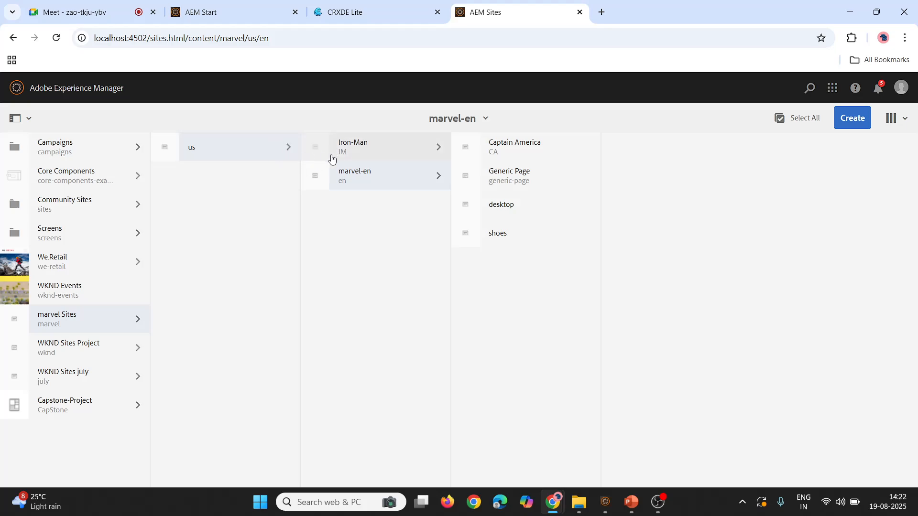
- Admit the waiting participant to the Google Meet call and return to the AEM Sites console
{"action": "left_click", "coordinate": [111, 3]}
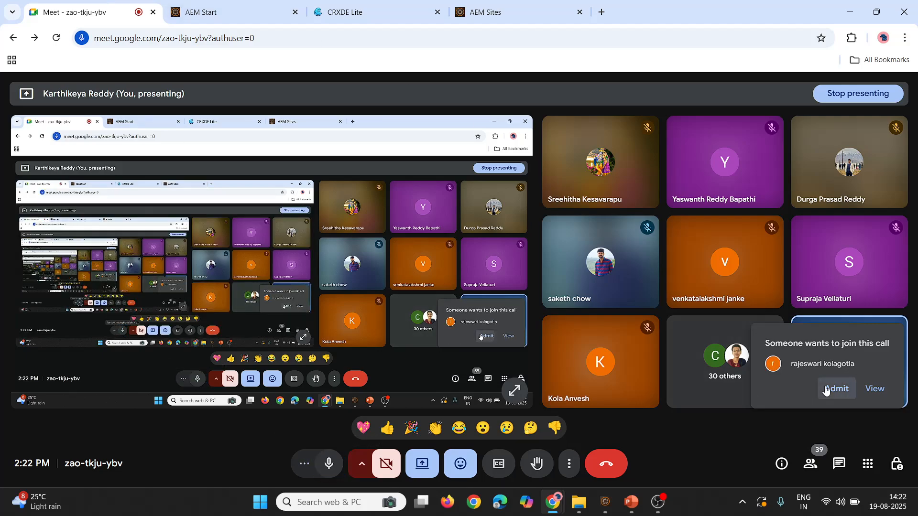
{"action": "left_click", "coordinate": [826, 391]}
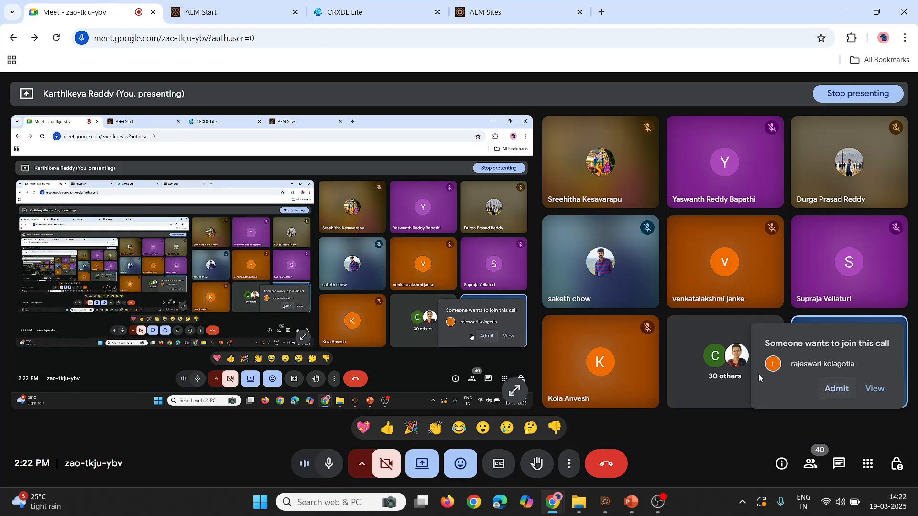
{"action": "left_click", "coordinate": [465, 7]}
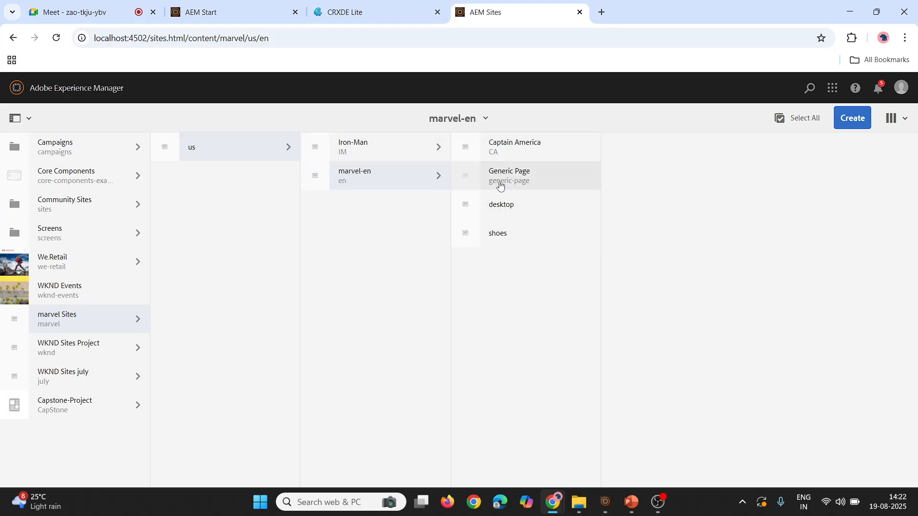
{"action": "left_click", "coordinate": [325, 4]}
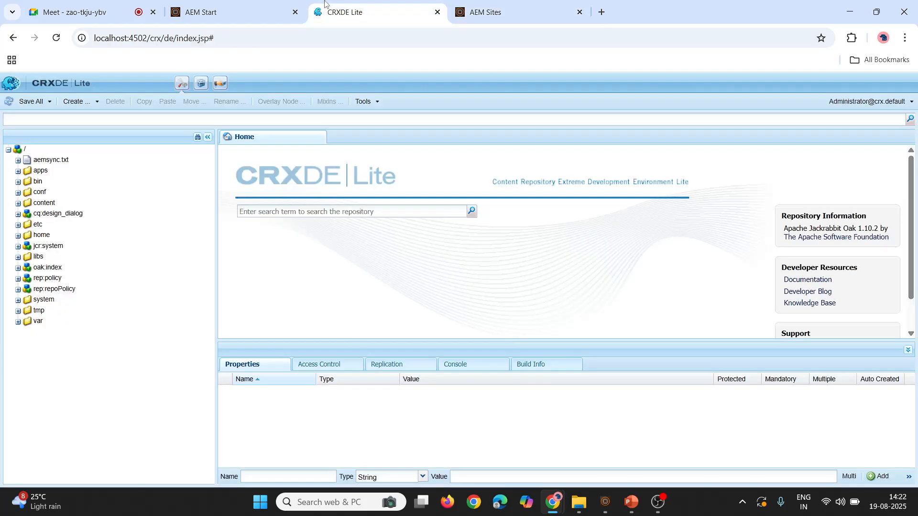
{"action": "left_click", "coordinate": [237, 6]}
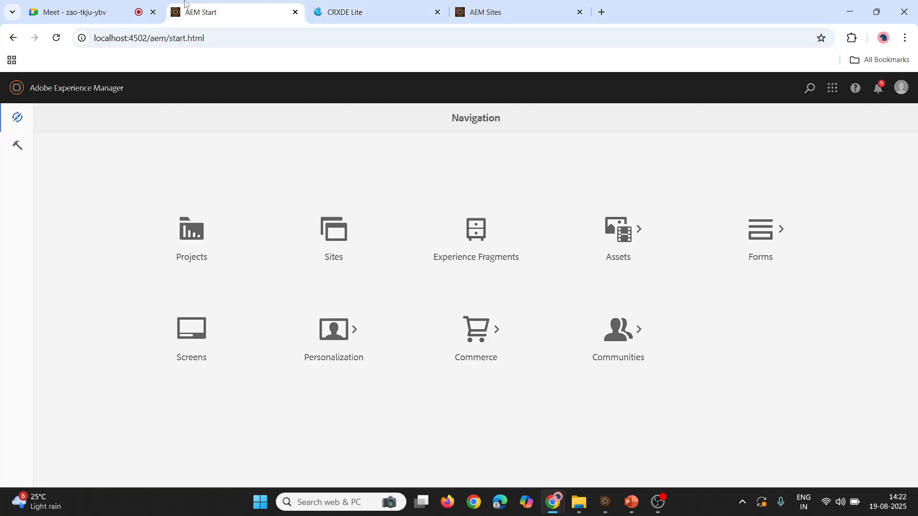
{"action": "left_click", "coordinate": [138, 4]}
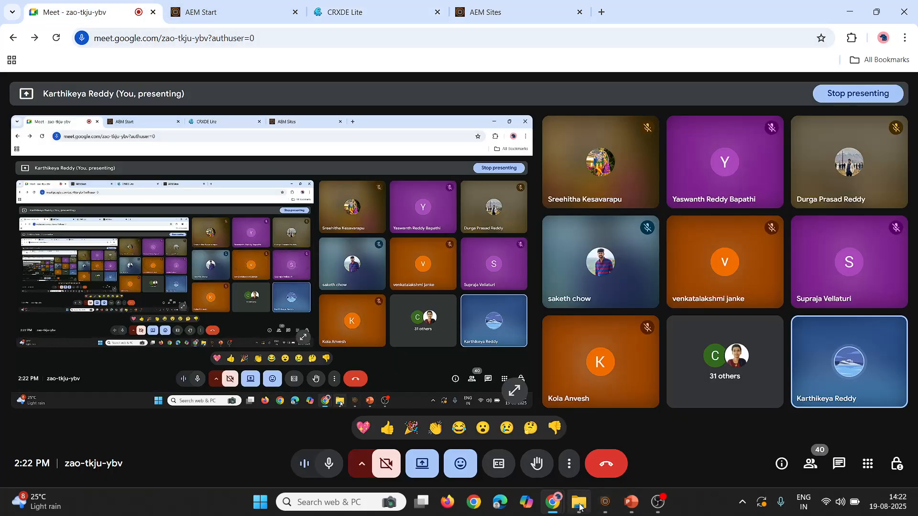
- Switch to File Explorer and open the aem-guides-marvel folder inside AEM FORMS > Project
{"action": "left_click", "coordinate": [579, 507]}
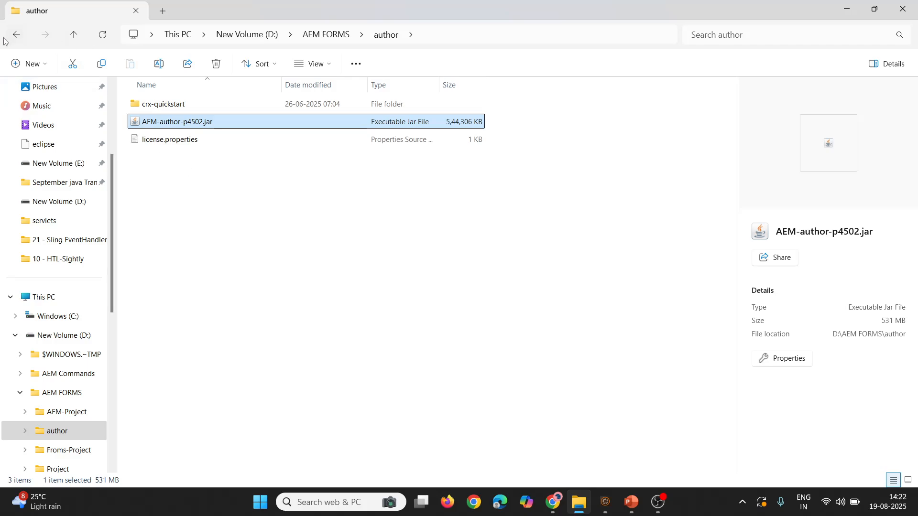
{"action": "left_click", "coordinate": [14, 37]}
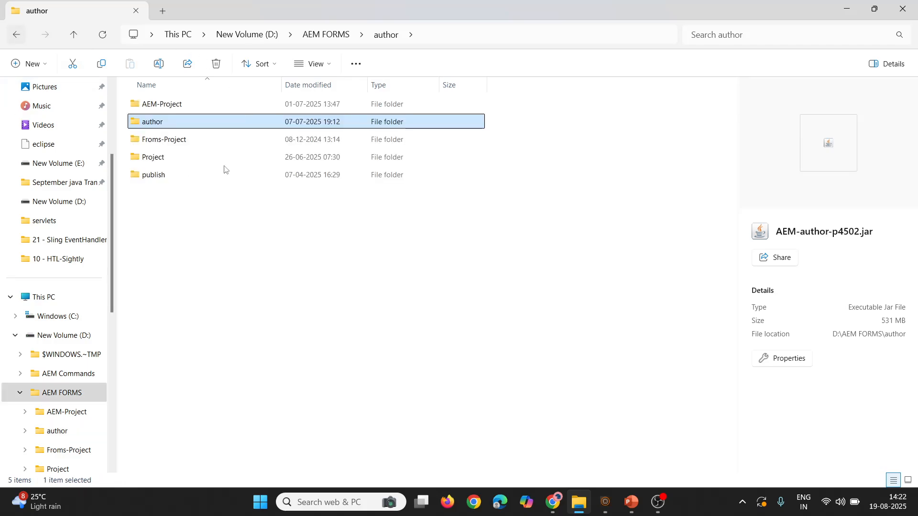
{"action": "double_click", "coordinate": [166, 161]}
{"action": "double_click", "coordinate": [180, 110]}
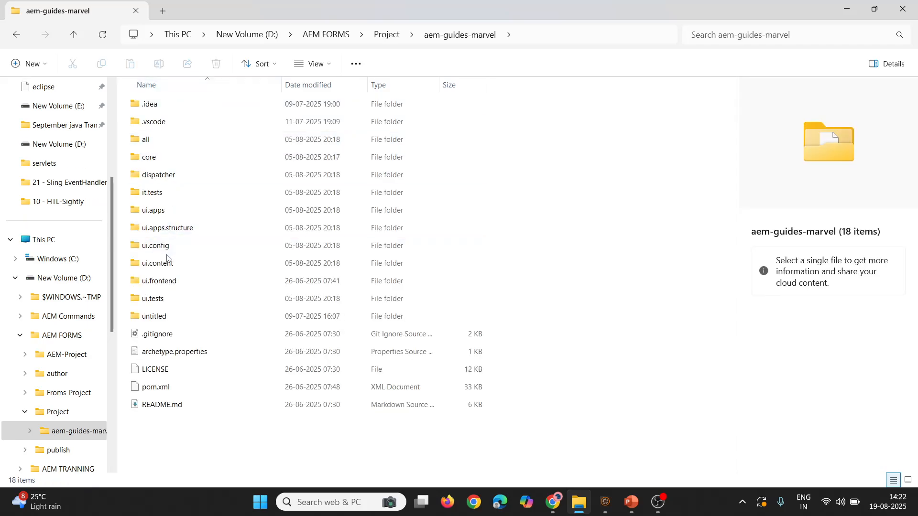
- Navigate within the project to the ui.content > src > main > content > jcr_root folder
{"action": "double_click", "coordinate": [167, 263]}
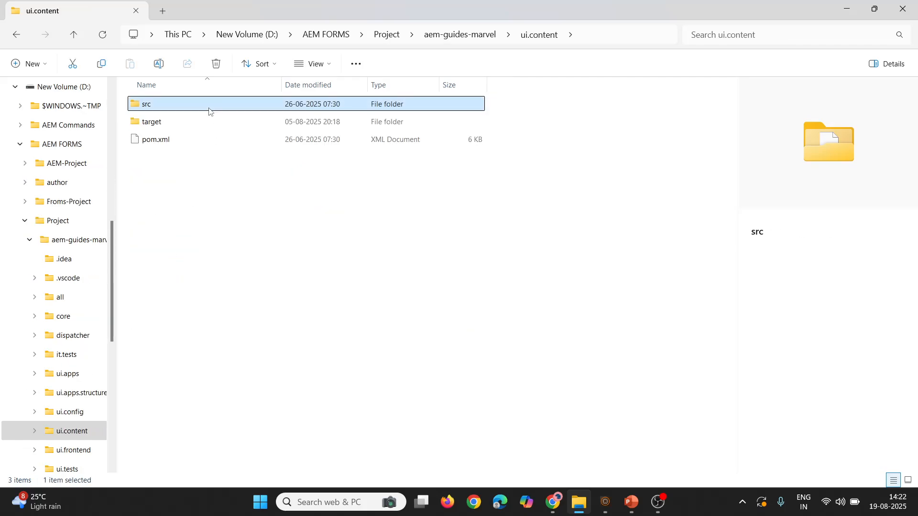
{"action": "double_click", "coordinate": [209, 111]}
{"action": "double_click", "coordinate": [209, 111]}
{"action": "double_click", "coordinate": [209, 111]}
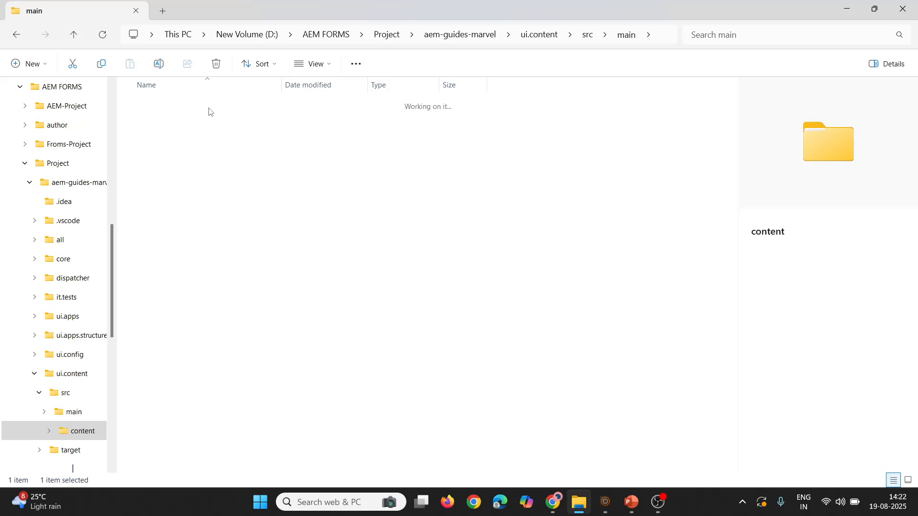
{"action": "double_click", "coordinate": [209, 111]}
{"action": "double_click", "coordinate": [209, 111]}
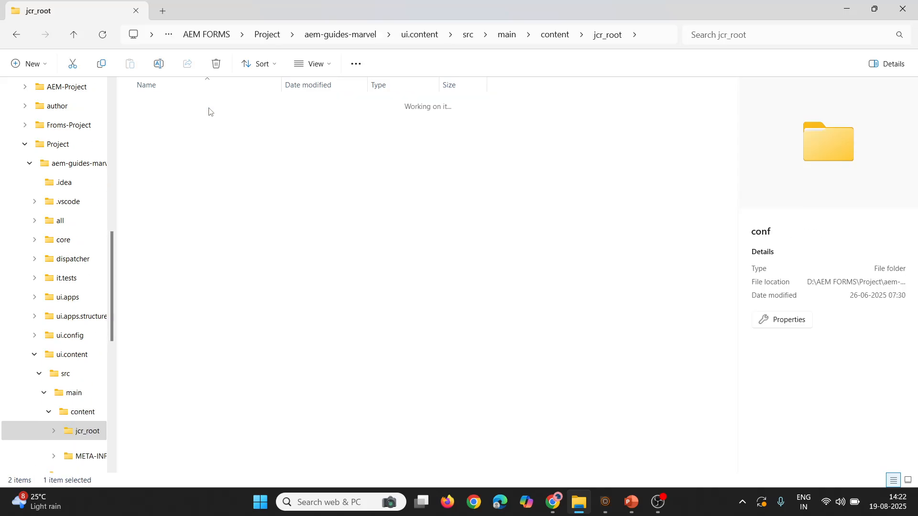
{"action": "left_click", "coordinate": [16, 40]}
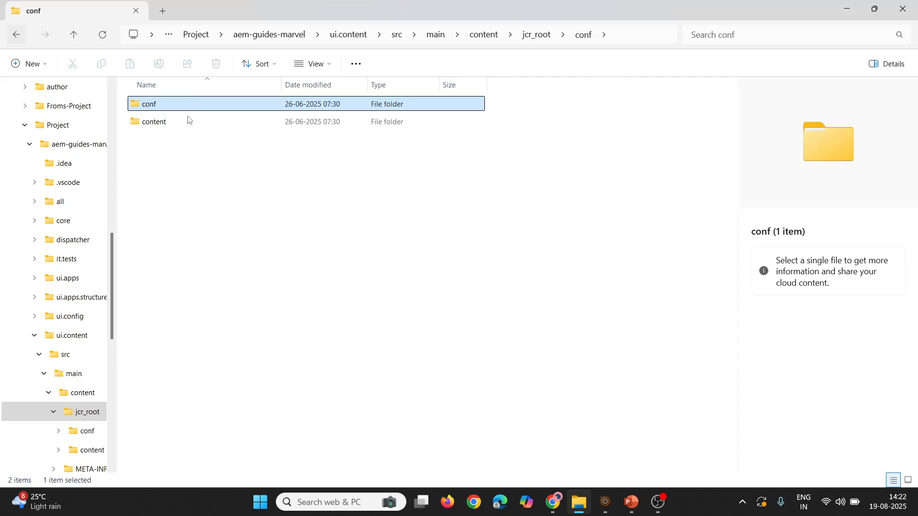
- Open the content > marvel > us > en folder under jcr_root
{"action": "double_click", "coordinate": [187, 121]}
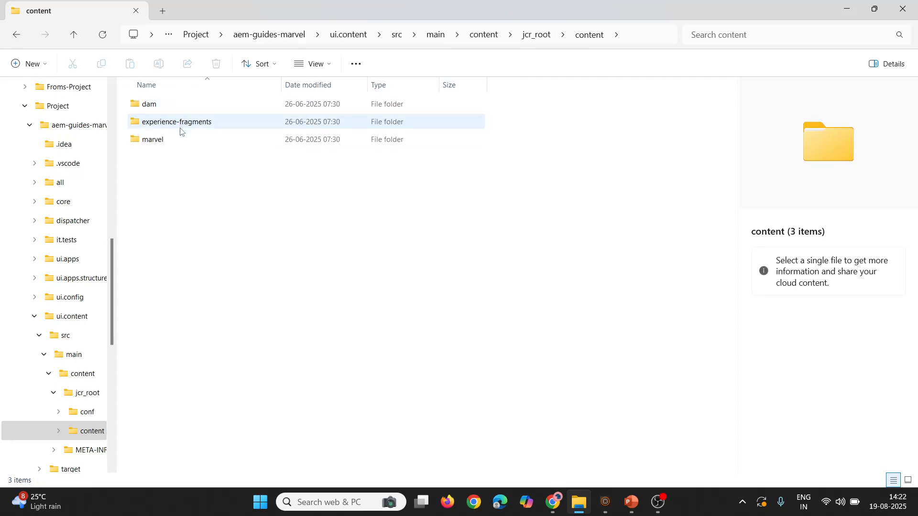
{"action": "double_click", "coordinate": [178, 142]}
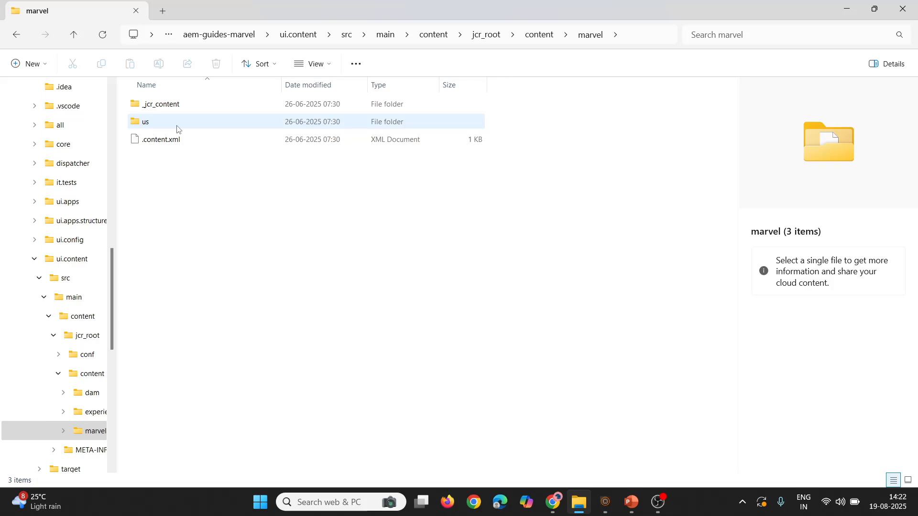
{"action": "double_click", "coordinate": [177, 124]}
{"action": "double_click", "coordinate": [194, 102]}
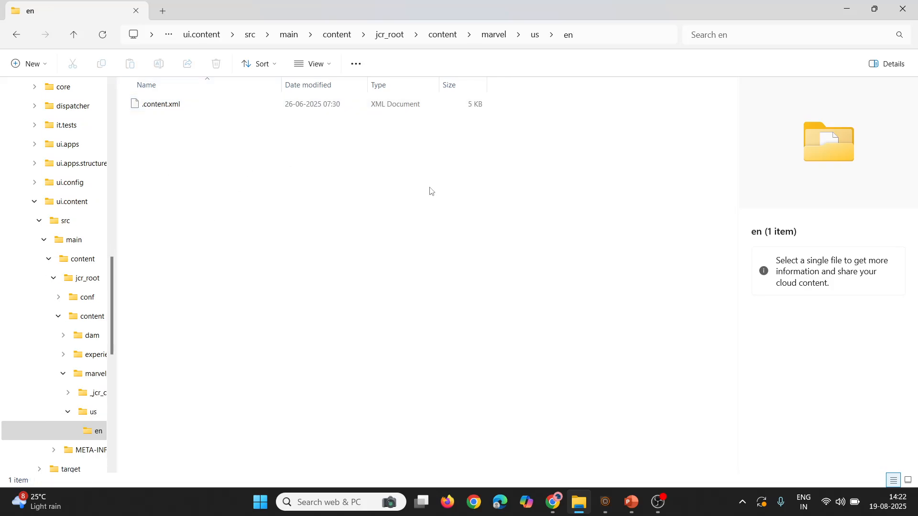
- Shrink the File Explorer window from full screen and return to the Google Meet call
{"action": "left_click", "coordinate": [875, 8]}
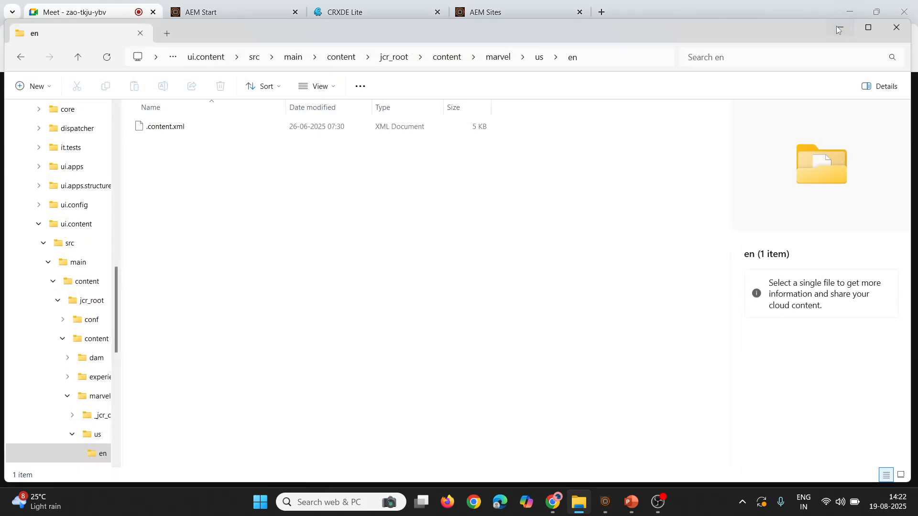
{"action": "left_click", "coordinate": [838, 28]}
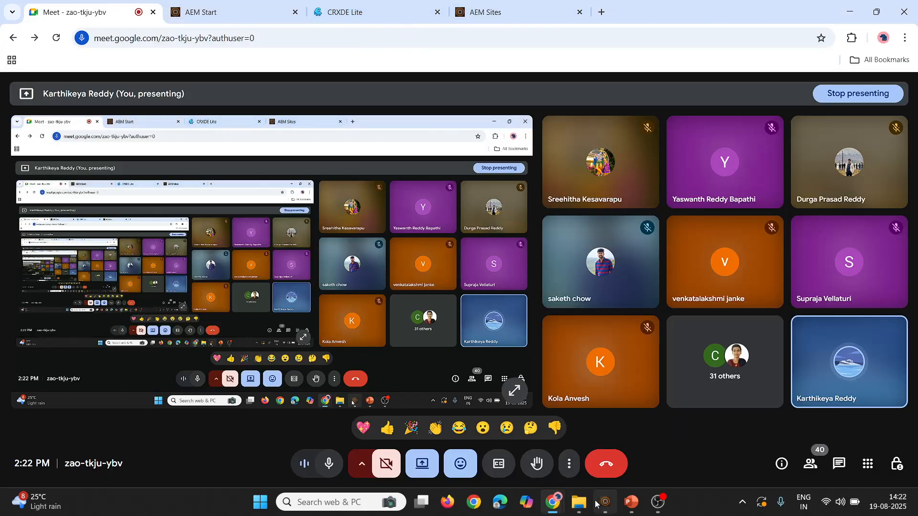
{"action": "left_click", "coordinate": [579, 502]}
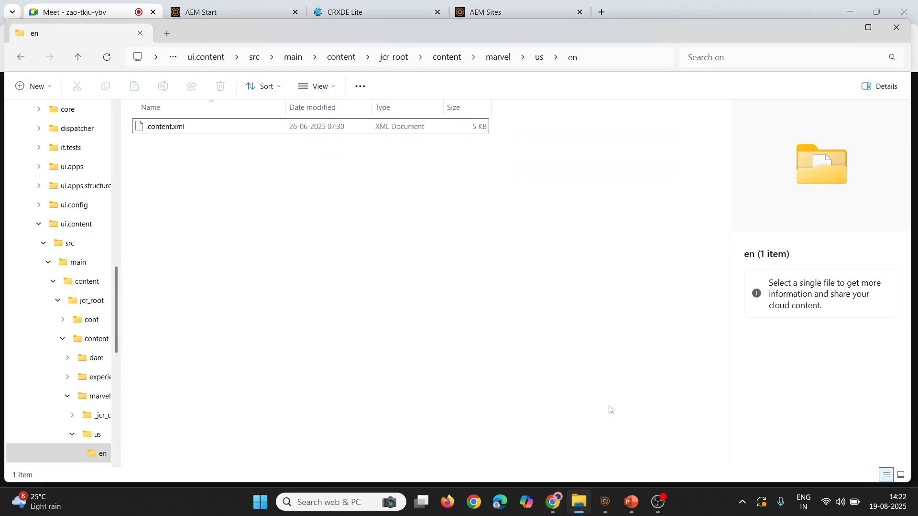
{"action": "left_click", "coordinate": [846, 31]}
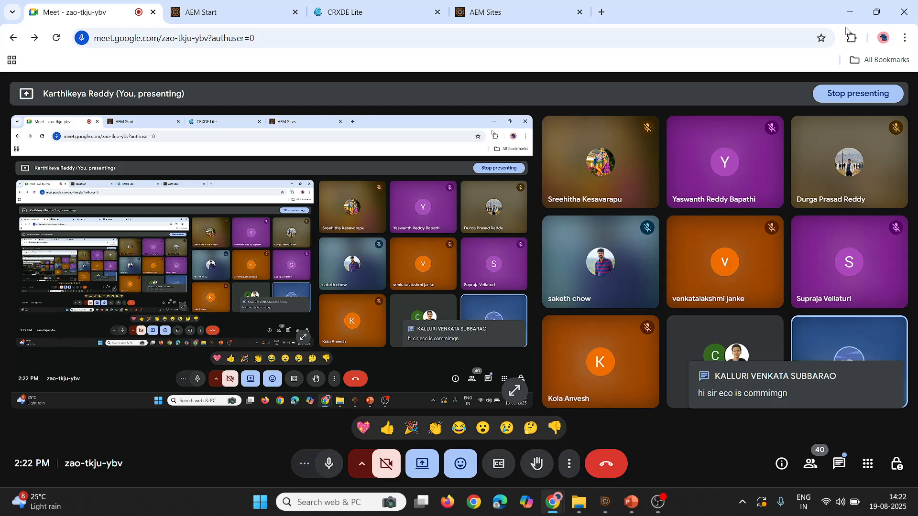
- Check the recording audio levels in OBS and read the in-call messages in Google Meet
{"action": "left_click", "coordinate": [658, 502]}
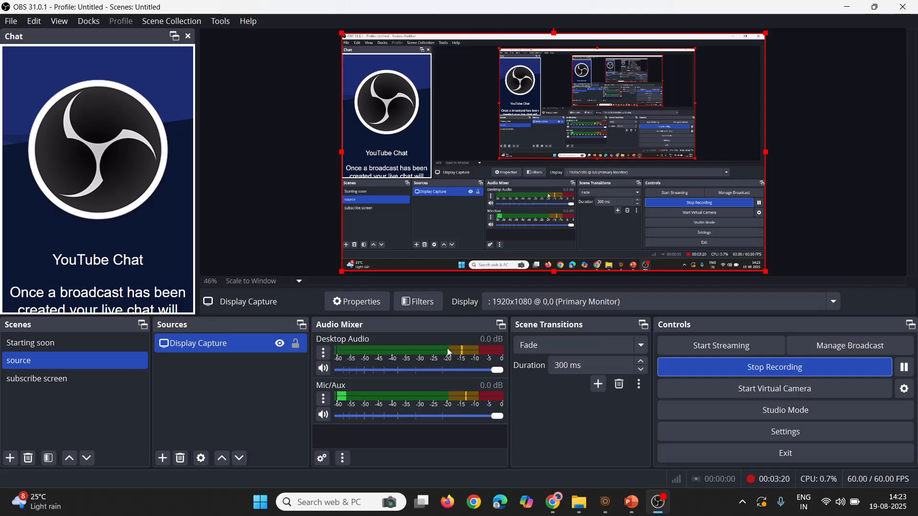
{"action": "left_click", "coordinate": [847, 9]}
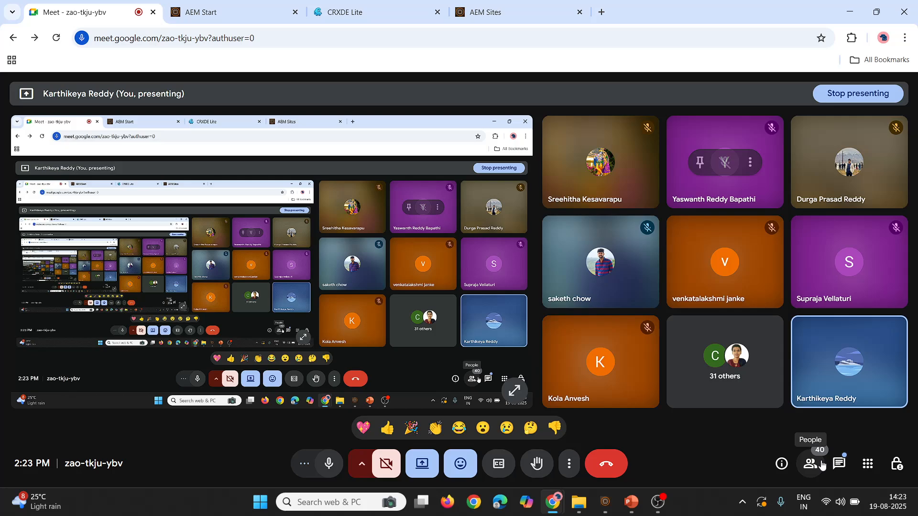
{"action": "left_click", "coordinate": [837, 463]}
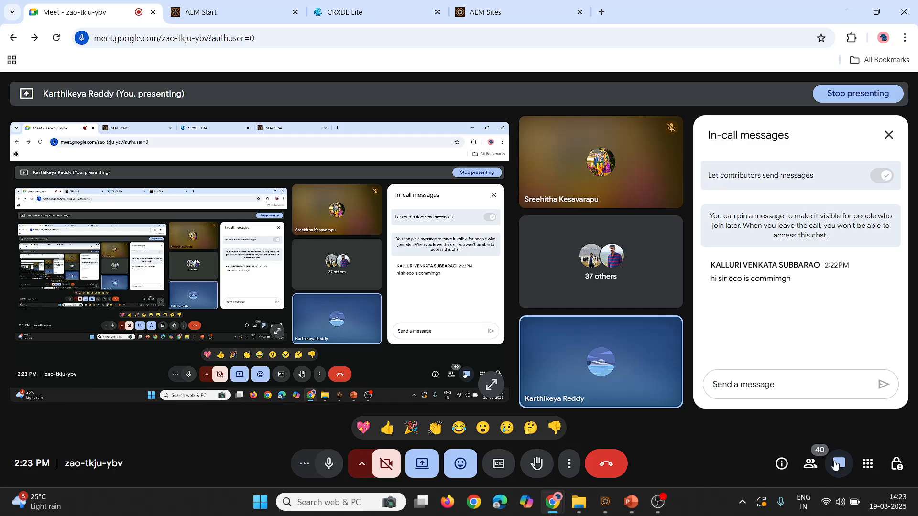
{"action": "left_click", "coordinate": [836, 465]}
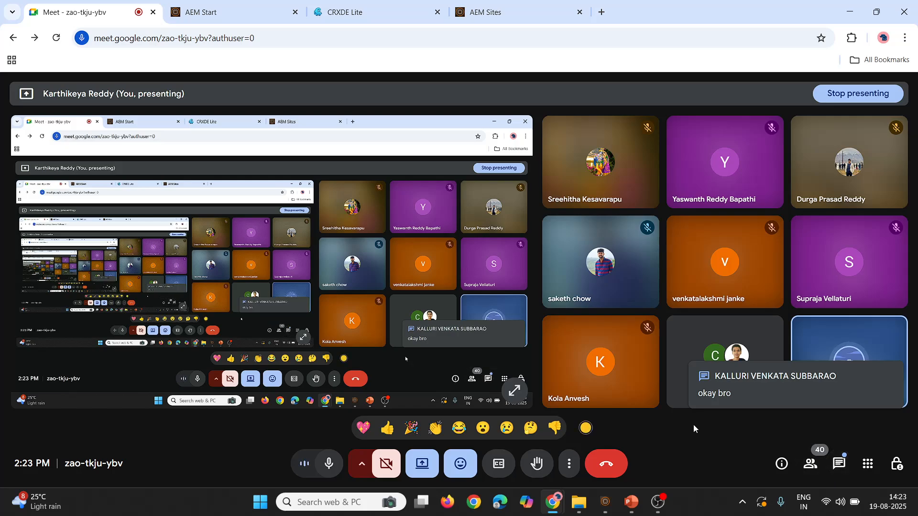
- Compare the marvel-en pages in AEM Sites with the contents of the local en folder in File Explorer
{"action": "left_click", "coordinate": [392, 9]}
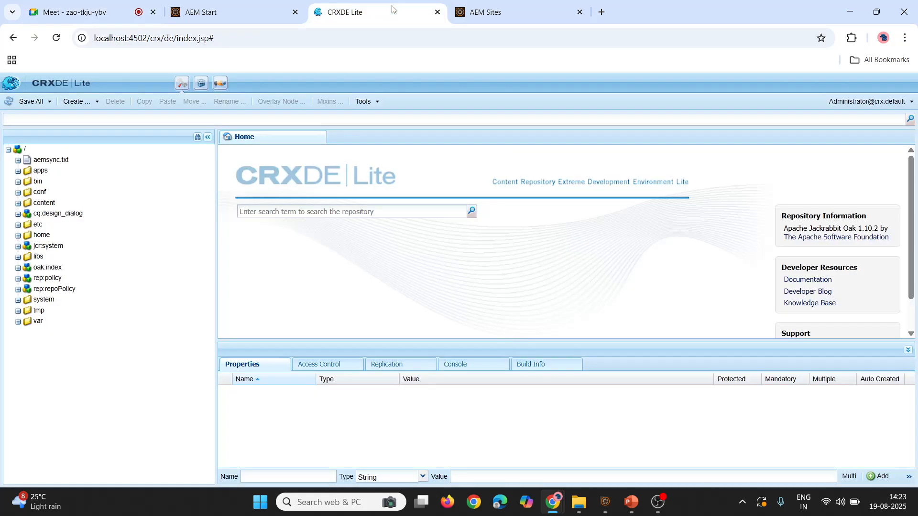
{"action": "left_click", "coordinate": [488, 7]}
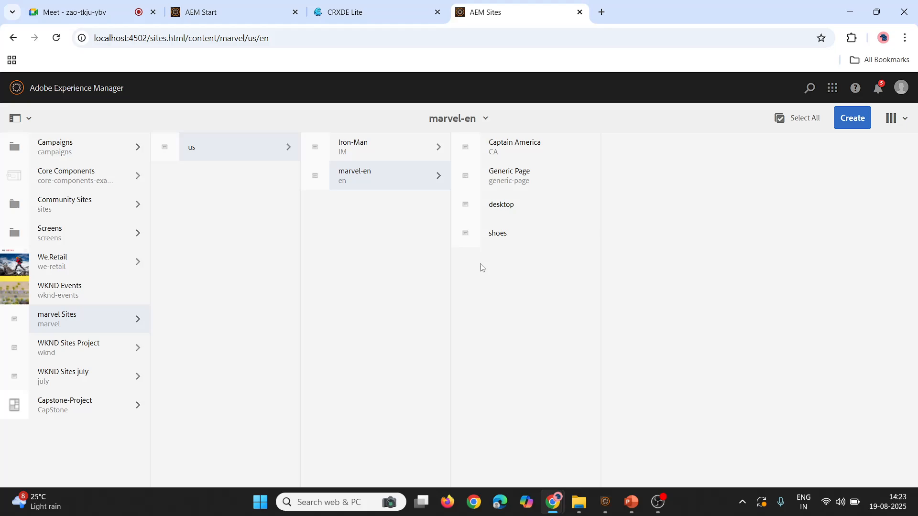
{"action": "left_click", "coordinate": [579, 502]}
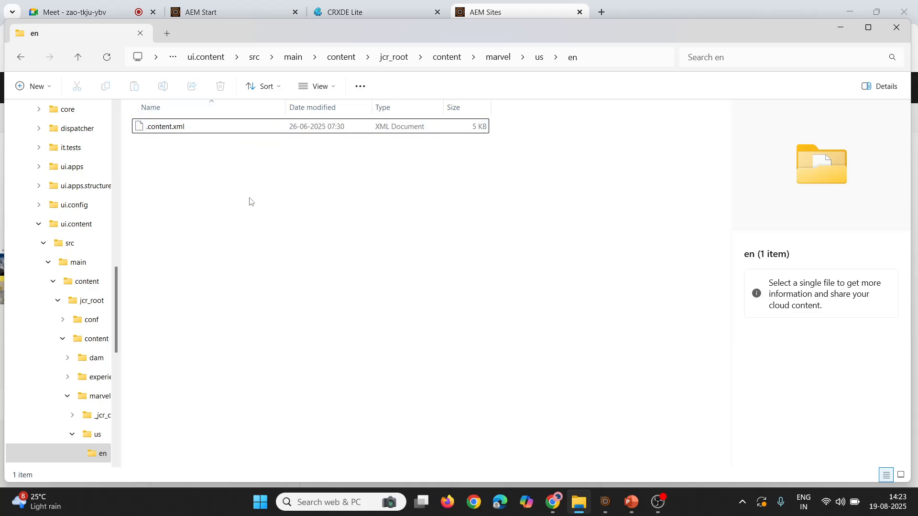
{"action": "left_click", "coordinate": [840, 28]}
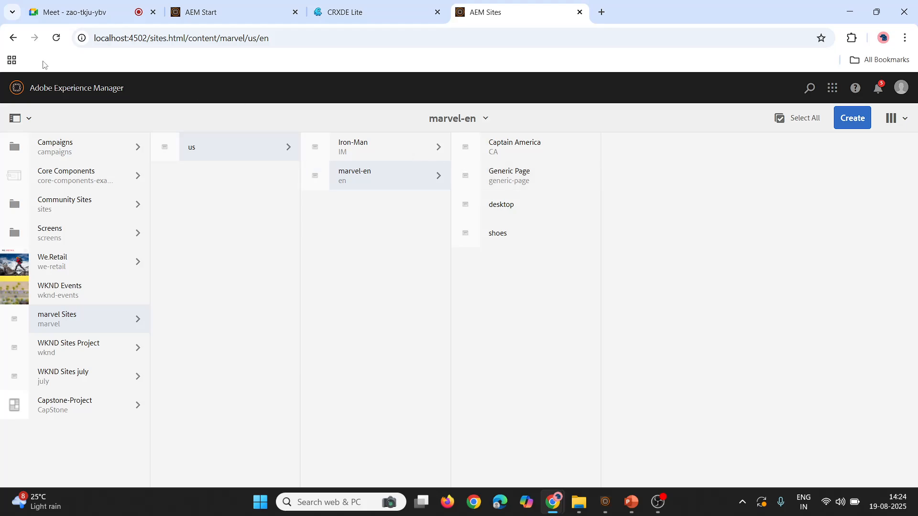
- Examine the AEM global navigation, including the Tools section and the Assets options
{"action": "left_click", "coordinate": [64, 90]}
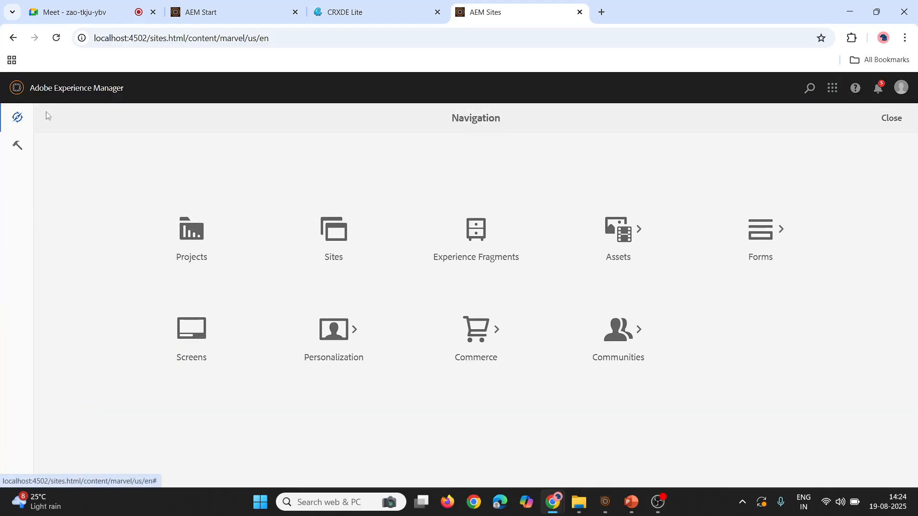
{"action": "left_click", "coordinate": [23, 143]}
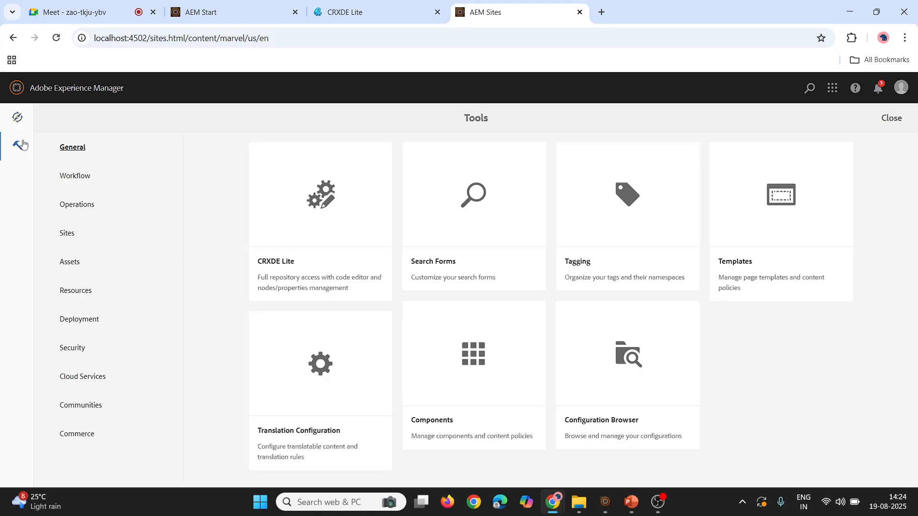
{"action": "left_click", "coordinate": [16, 119]}
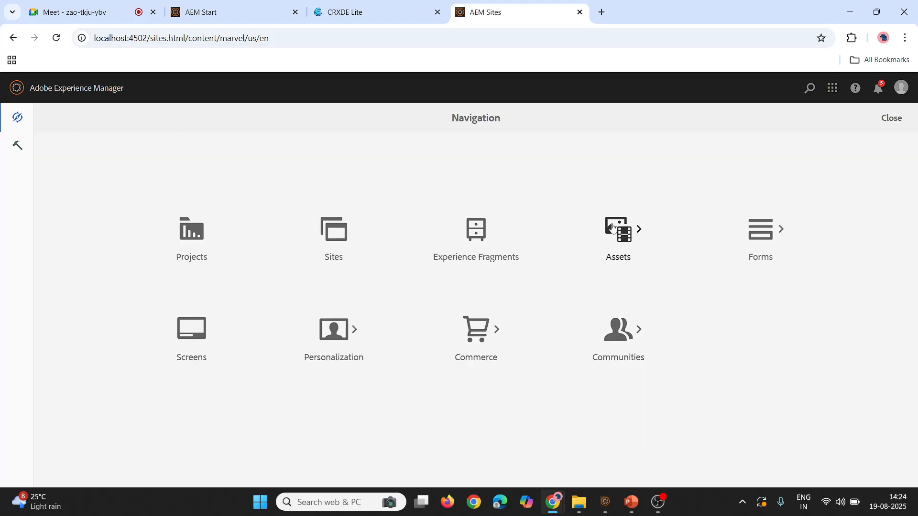
{"action": "left_click", "coordinate": [615, 229]}
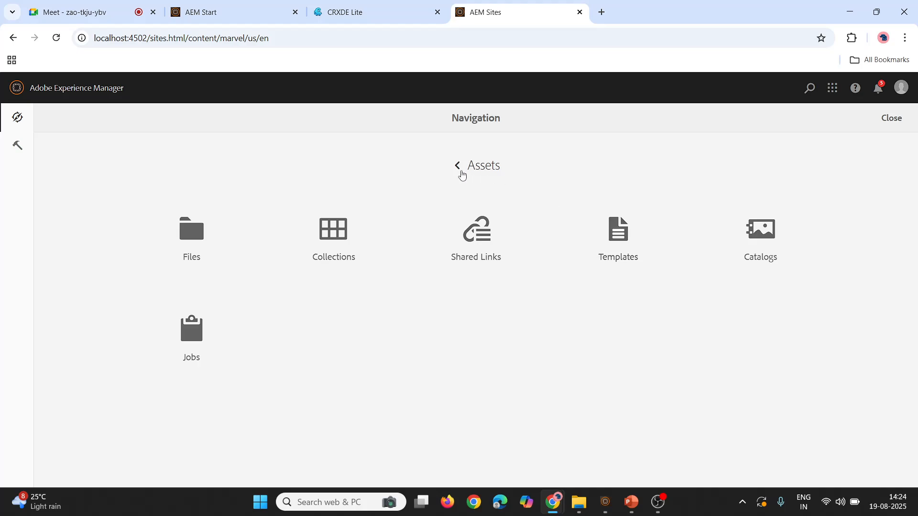
{"action": "left_click", "coordinate": [461, 174]}
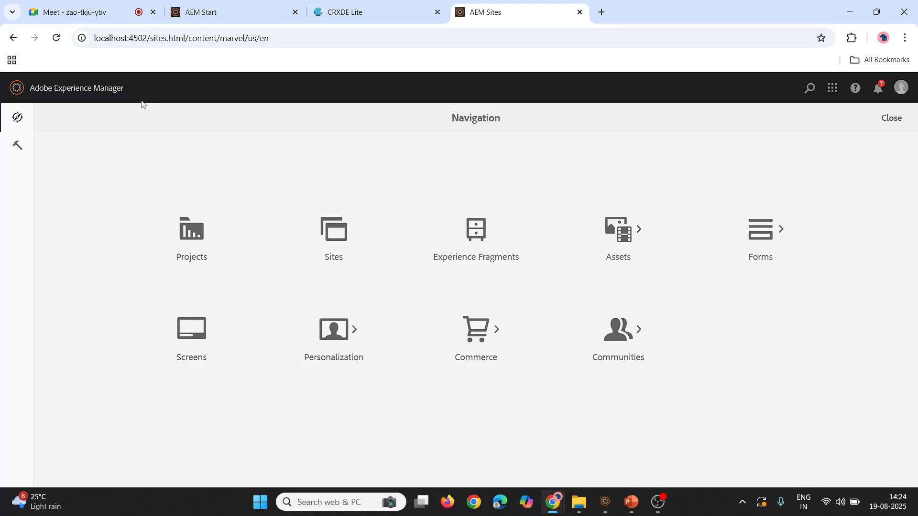
- Glance at the CRXDE Lite repository and open the Sites console from the AEM navigation
{"action": "left_click", "coordinate": [325, 12]}
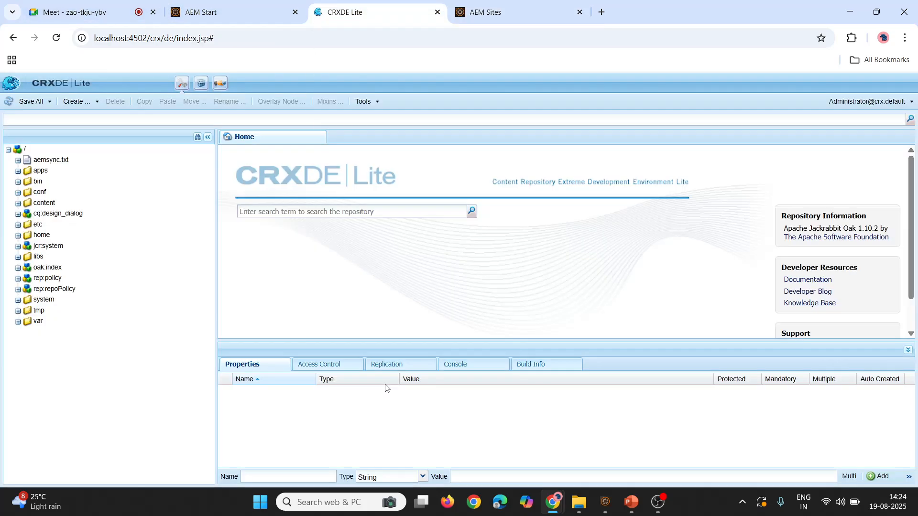
{"action": "mouse_move", "coordinate": [579, 502]}
{"action": "mouse_move", "coordinate": [568, 468]}
{"action": "left_click", "coordinate": [494, 14]}
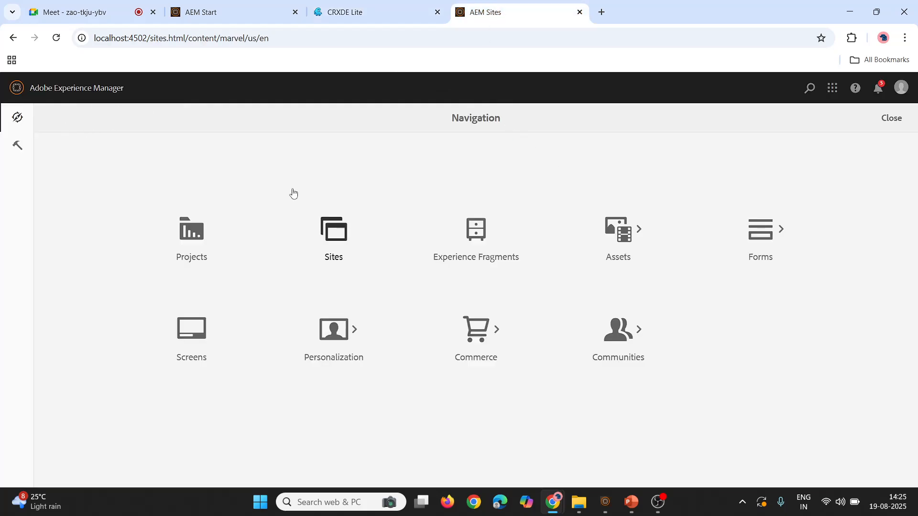
{"action": "left_click", "coordinate": [315, 219]}
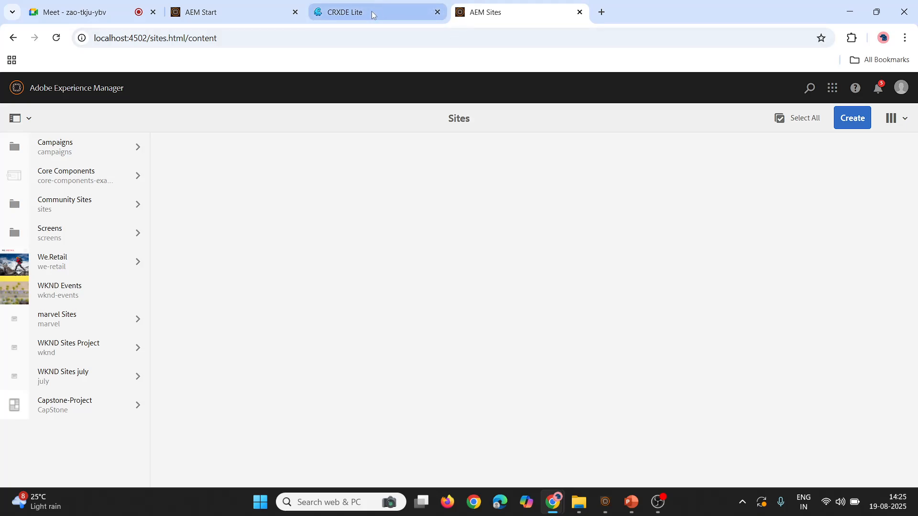
- Inspect the folders under apps in the CRXDE Lite repository and collapse the tree to its root
{"action": "mouse_move", "coordinate": [372, 14]}
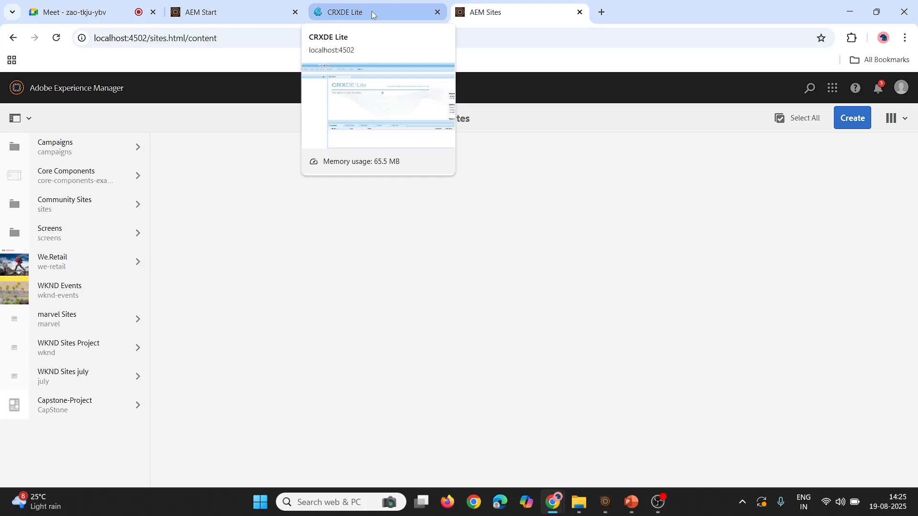
{"action": "left_click", "coordinate": [372, 14]}
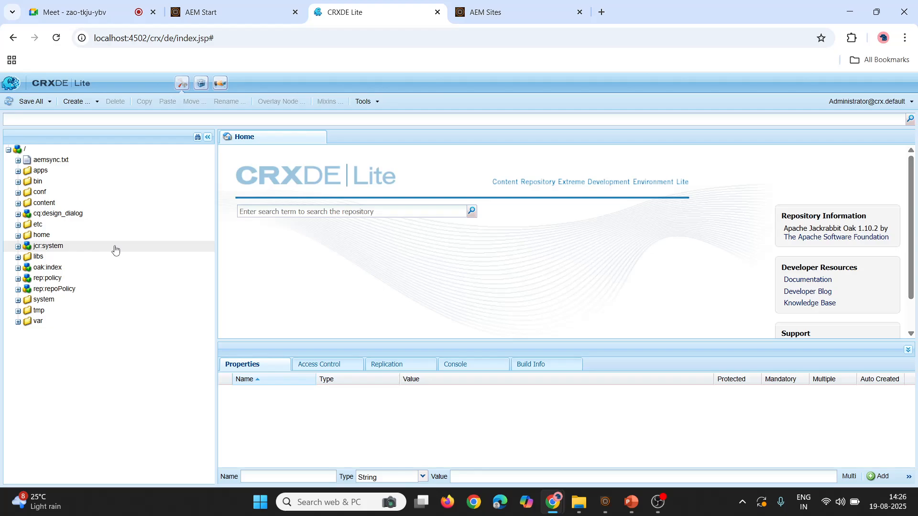
{"action": "left_click", "coordinate": [19, 172]}
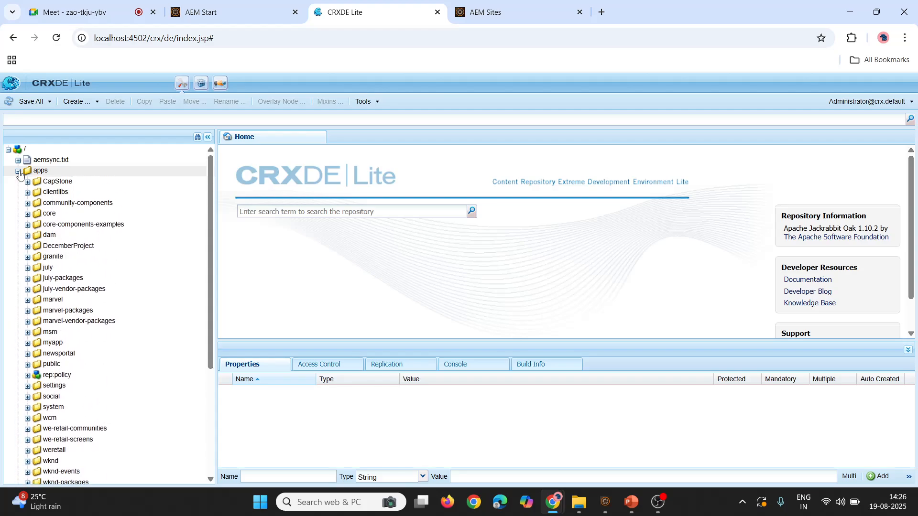
{"action": "left_click", "coordinate": [18, 173]}
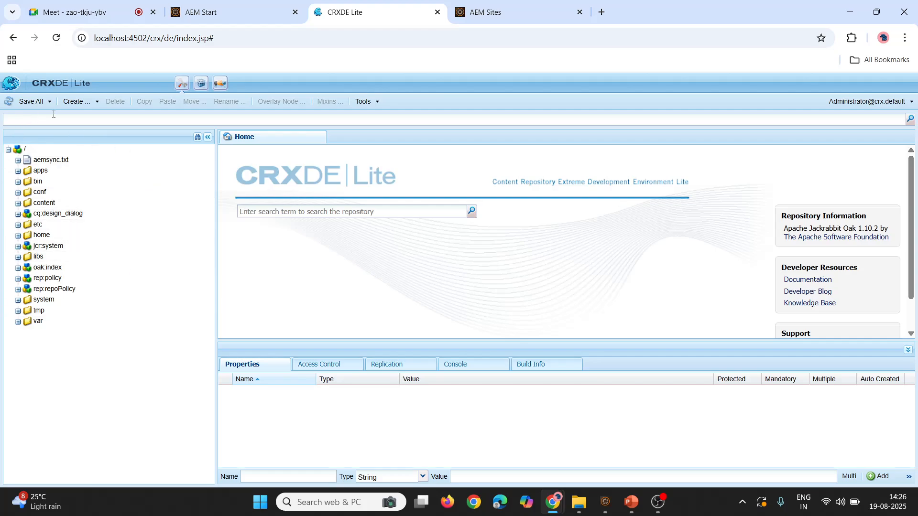
{"action": "left_click", "coordinate": [9, 150]}
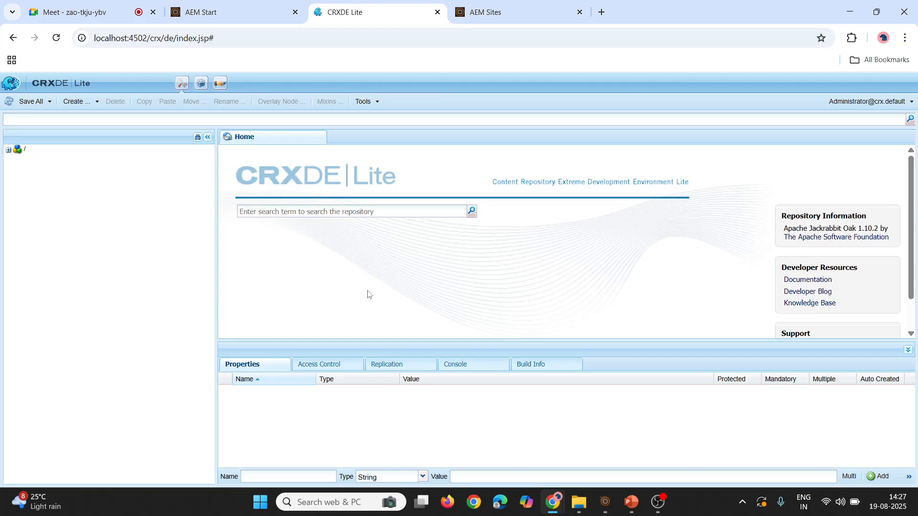
- Switch to the PowerPoint slide "What are packages?" and underline "using filters" and "zip" in red
{"action": "left_click", "coordinate": [629, 509]}
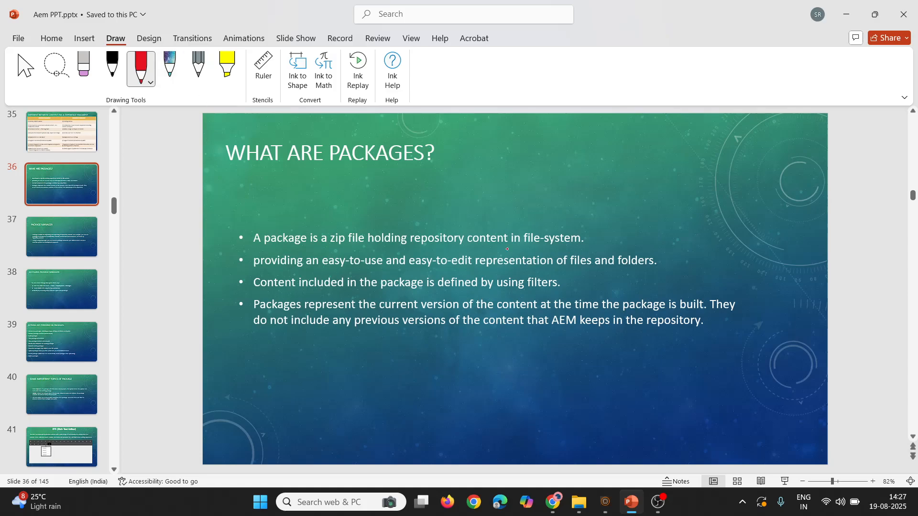
{"action": "left_click_drag", "start_coordinate": [506, 292], "coordinate": [563, 293]}
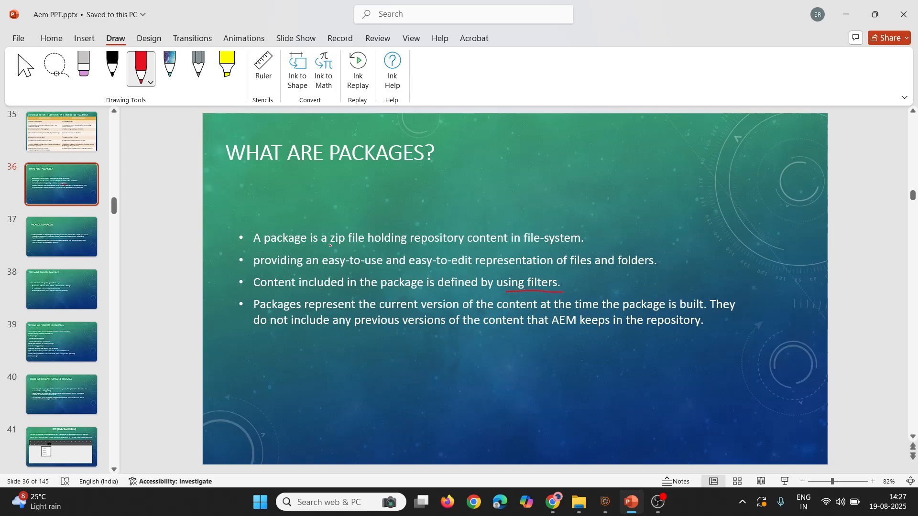
{"action": "left_click_drag", "start_coordinate": [333, 246], "coordinate": [344, 248]}
- Return to CRXDE Lite, expand the repository root and open CRX Package Manager
{"action": "left_click", "coordinate": [847, 14]}
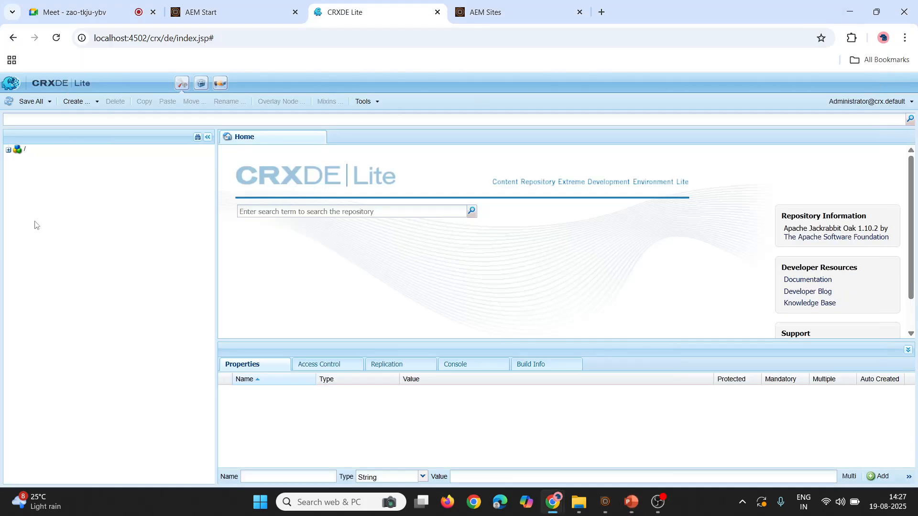
{"action": "left_click", "coordinate": [9, 150]}
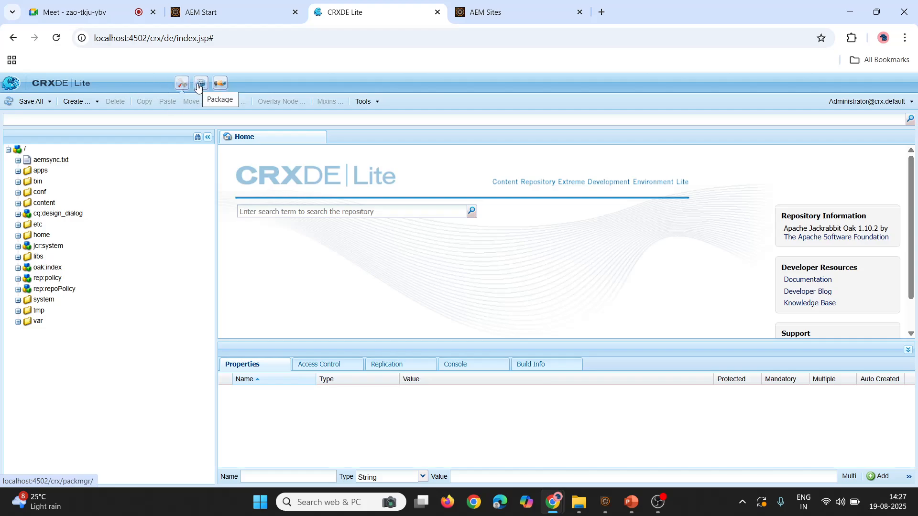
{"action": "left_click", "coordinate": [198, 85]}
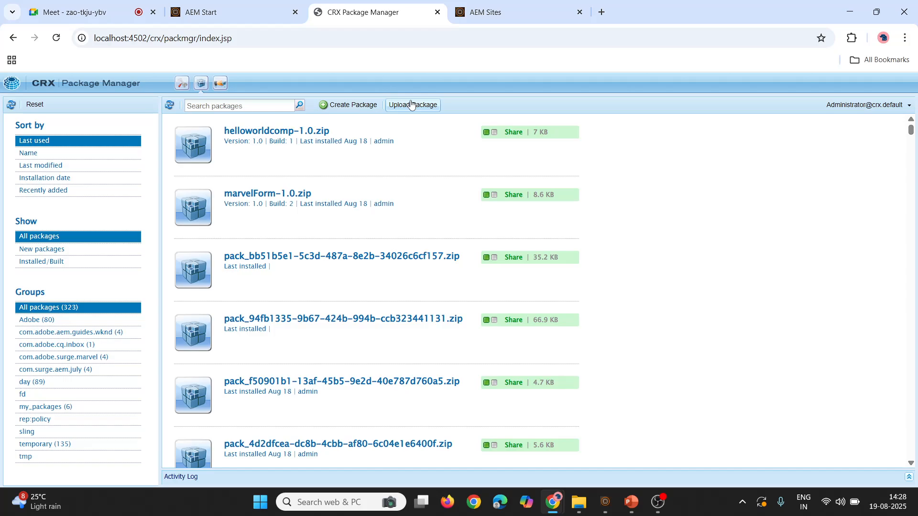
- Locate the aem-guides-marvel project folder in File Explorer and browse the package list in CRX Package Manager
{"action": "left_click", "coordinate": [579, 502]}
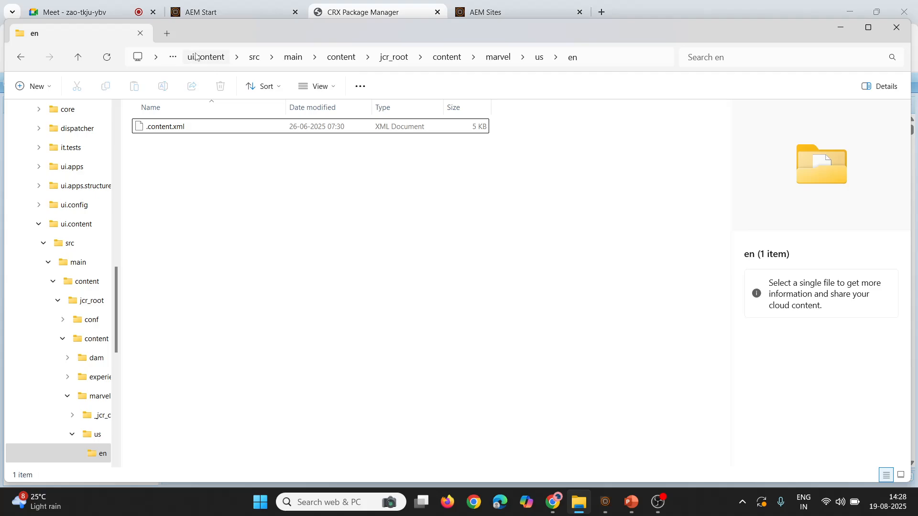
{"action": "scroll", "coordinate": [62, 298], "scroll_direction": "up", "scroll_amount": 3}
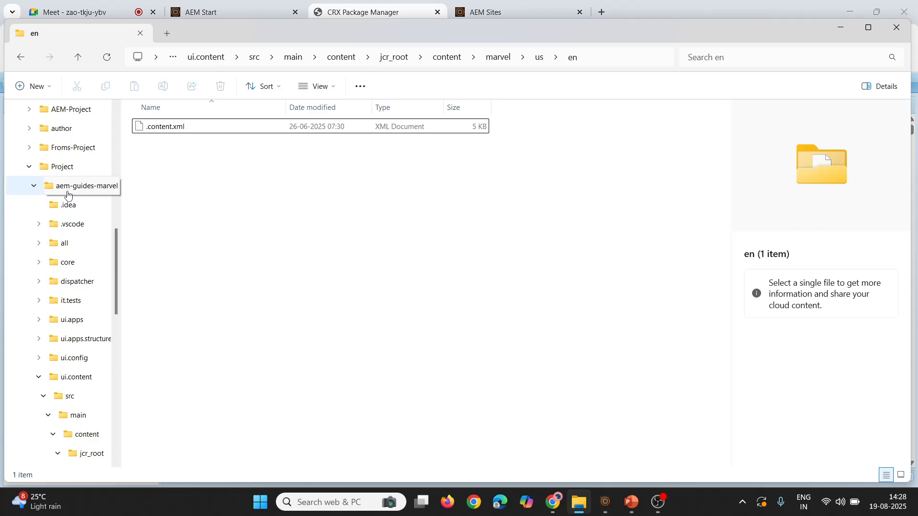
{"action": "left_click", "coordinate": [67, 195]}
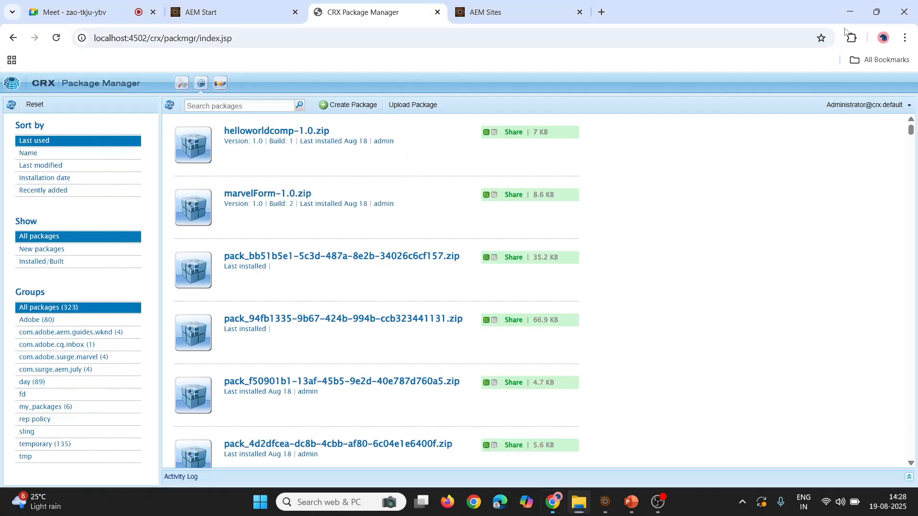
{"action": "left_click", "coordinate": [842, 29]}
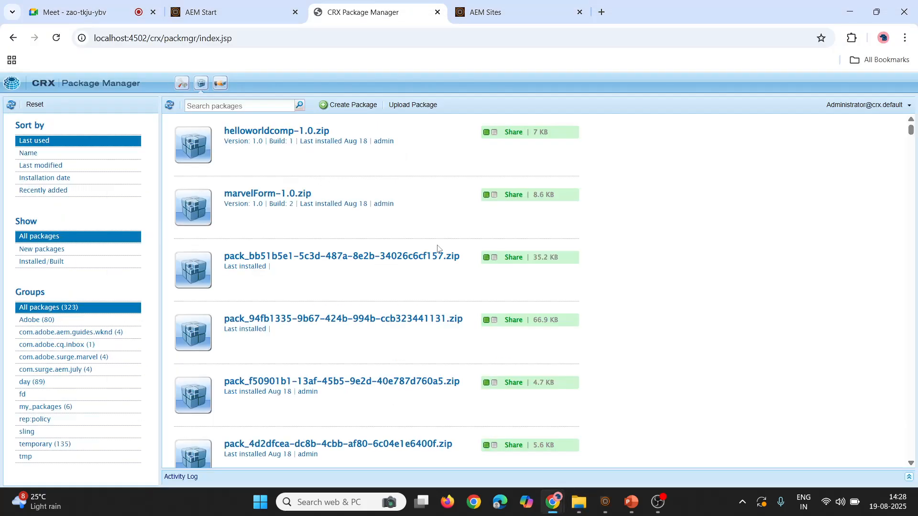
{"action": "scroll", "coordinate": [315, 353], "scroll_direction": "down", "scroll_amount": 20}
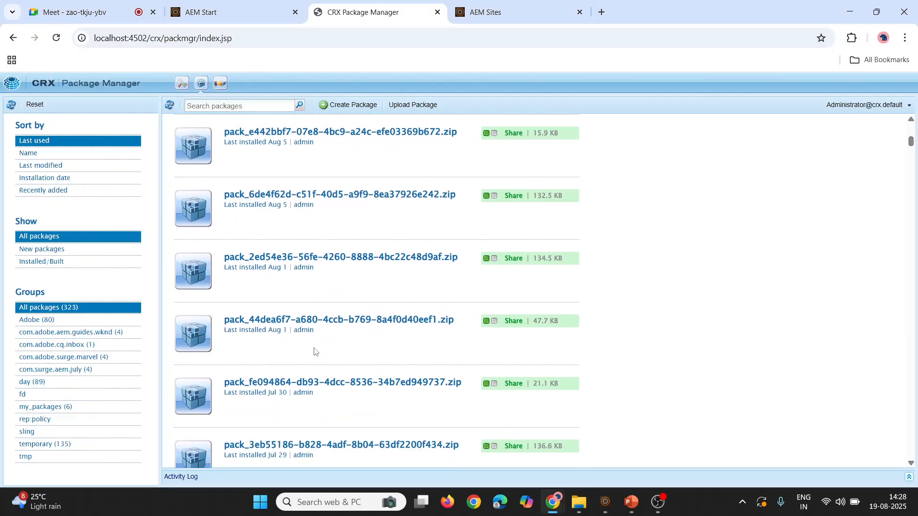
- Search the package list for "marvel", look over the matching packages and clear the search
{"action": "scroll", "coordinate": [314, 353], "scroll_direction": "up", "scroll_amount": 20}
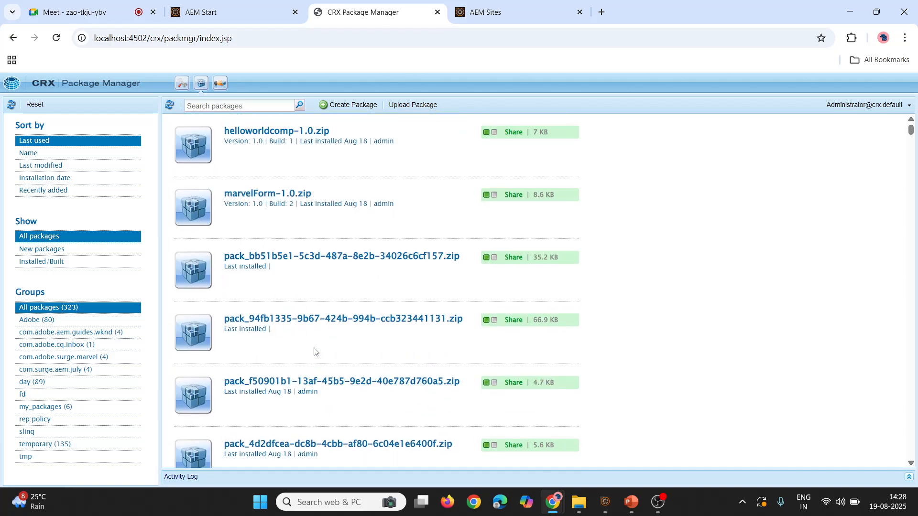
{"action": "left_click", "coordinate": [249, 104]}
{"action": "type", "text": "marve"}
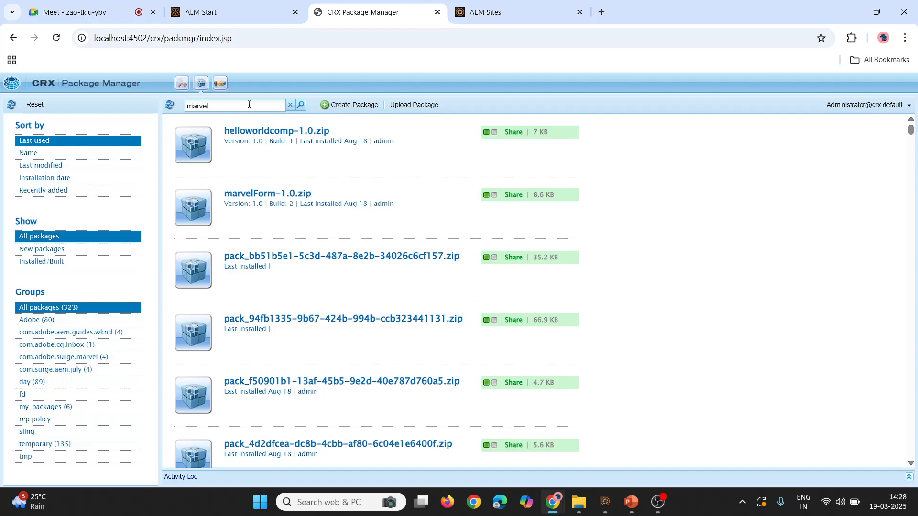
{"action": "type", "text": "l"}
{"action": "key", "text": "Return"}
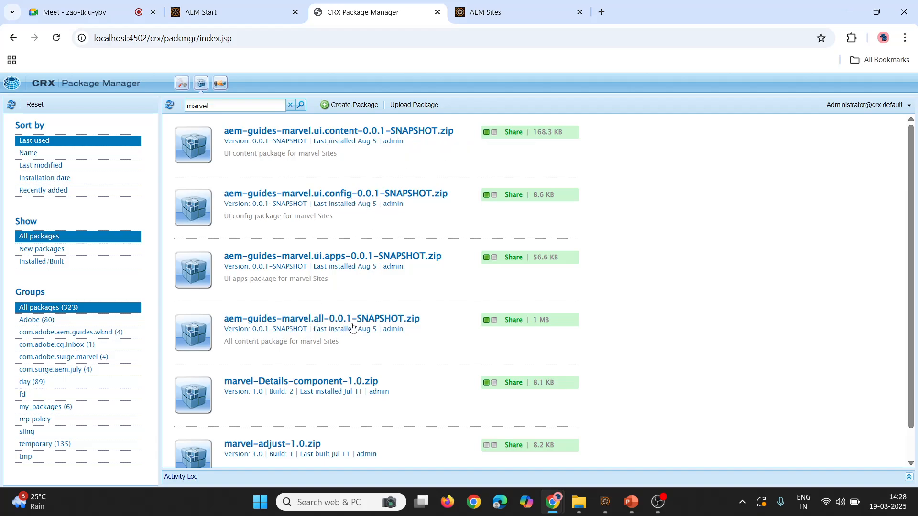
{"action": "scroll", "coordinate": [353, 328], "scroll_direction": "down", "scroll_amount": 1}
{"action": "scroll", "coordinate": [340, 364], "scroll_direction": "up", "scroll_amount": 1}
{"action": "left_click", "coordinate": [292, 107]}
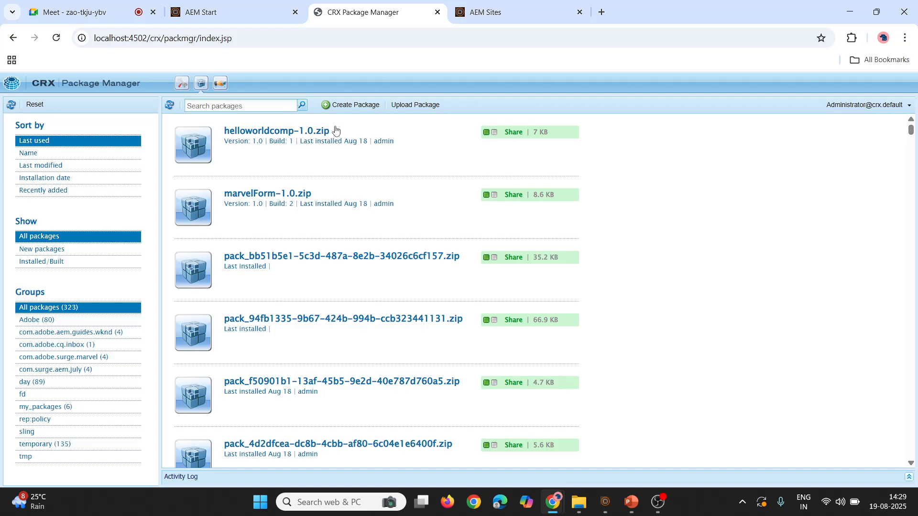
- Start a new package and name it marvel-component
{"action": "mouse_move", "coordinate": [321, 146]}
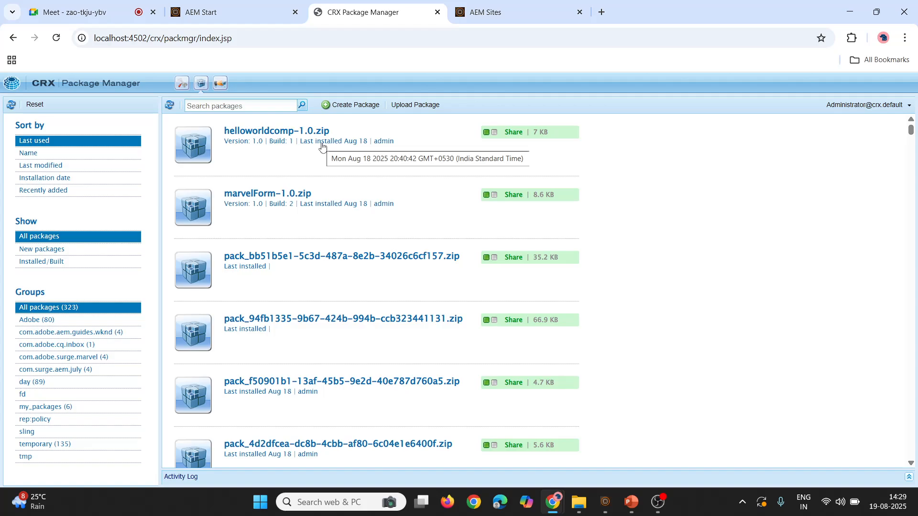
{"action": "left_click", "coordinate": [346, 110]}
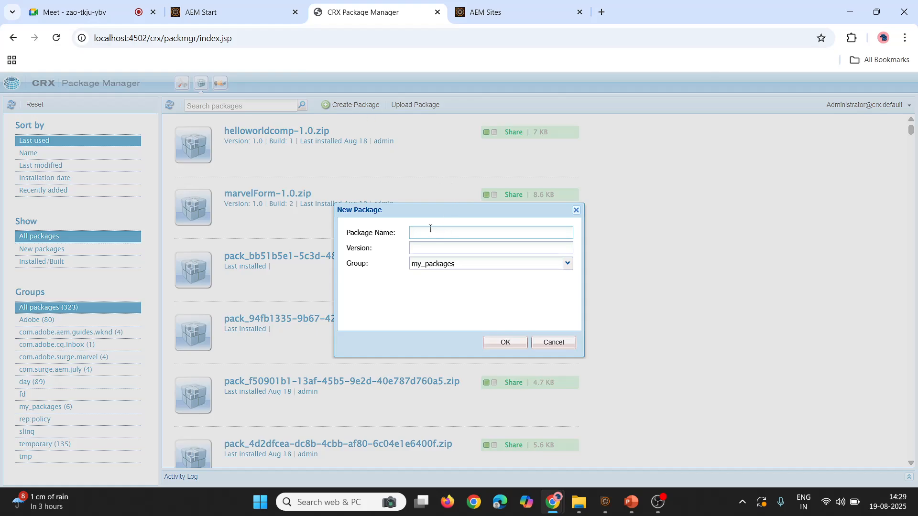
{"action": "type", "text": "marve"}
{"action": "type", "text": "compo"}
{"action": "key", "text": "BackSpace"}
{"action": "key", "text": "BackSpace"}
{"action": "key", "text": "BackSpace"}
{"action": "key", "text": "BackSpace"}
{"action": "key", "text": "BackSpace"}
{"action": "type", "text": "component"}
{"action": "left_click_drag", "start_coordinate": [472, 233], "coordinate": [406, 236]}
{"action": "left_click", "coordinate": [397, 258]}
{"action": "left_click_drag", "start_coordinate": [412, 234], "coordinate": [471, 236]}
- Set the new package's version to 1.0.0
{"action": "left_click", "coordinate": [450, 251]}
{"action": "type", "text": "1"}
{"action": "key", "text": "Num_Lock"}
{"action": "type", "text": ".0."}
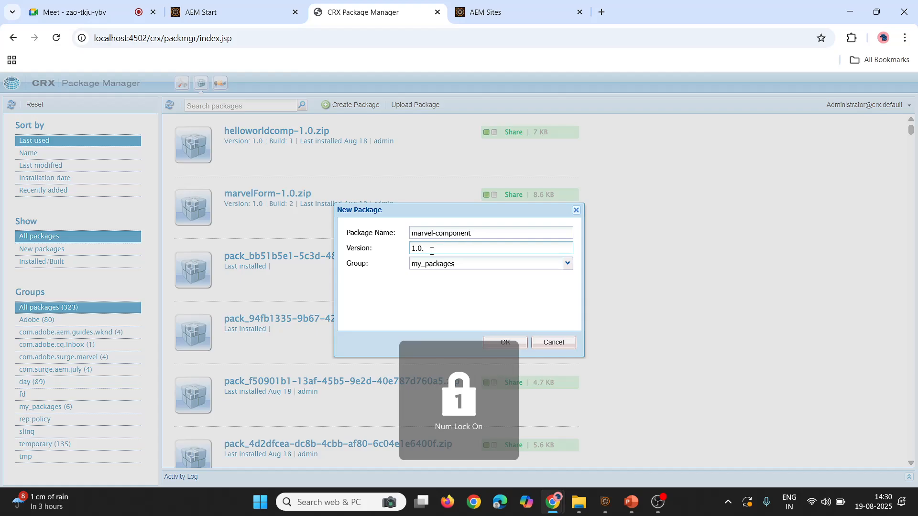
{"action": "type", "text": "0"}
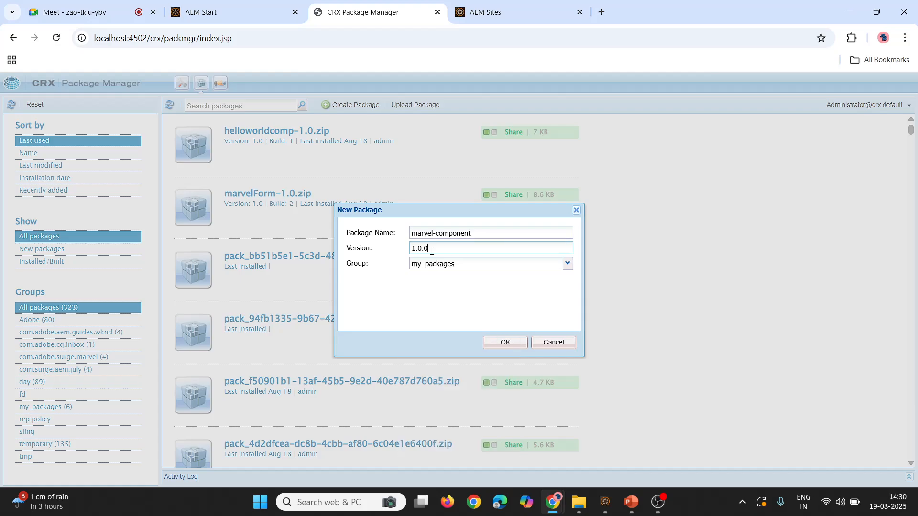
{"action": "left_click_drag", "start_coordinate": [432, 250], "coordinate": [410, 248]}
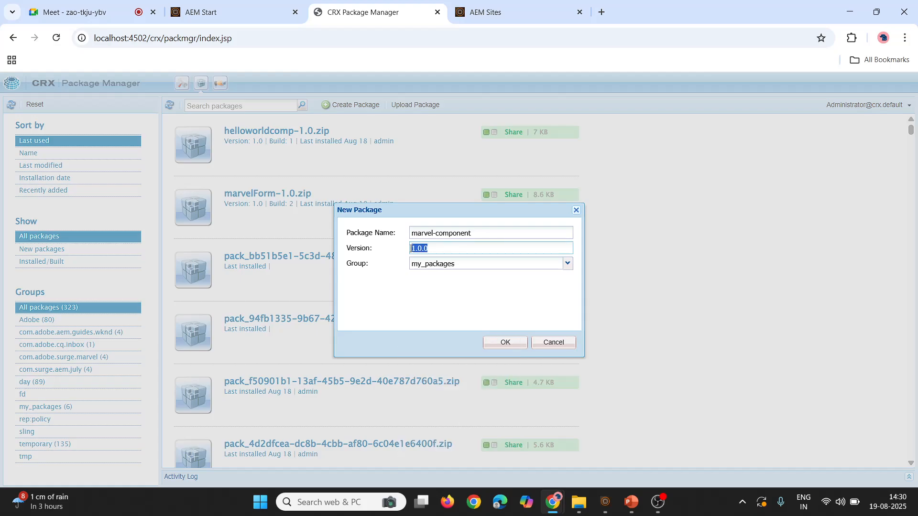
{"action": "left_click", "coordinate": [438, 252]}
{"action": "left_click_drag", "start_coordinate": [356, 249], "coordinate": [383, 251]}
- Create the marvel-component package in the my_packages group
{"action": "left_click_drag", "start_coordinate": [411, 234], "coordinate": [481, 233]}
{"action": "left_click", "coordinate": [444, 245]}
{"action": "left_click_drag", "start_coordinate": [347, 264], "coordinate": [370, 268]}
{"action": "left_click", "coordinate": [369, 266]}
{"action": "left_click_drag", "start_coordinate": [455, 266], "coordinate": [410, 266]}
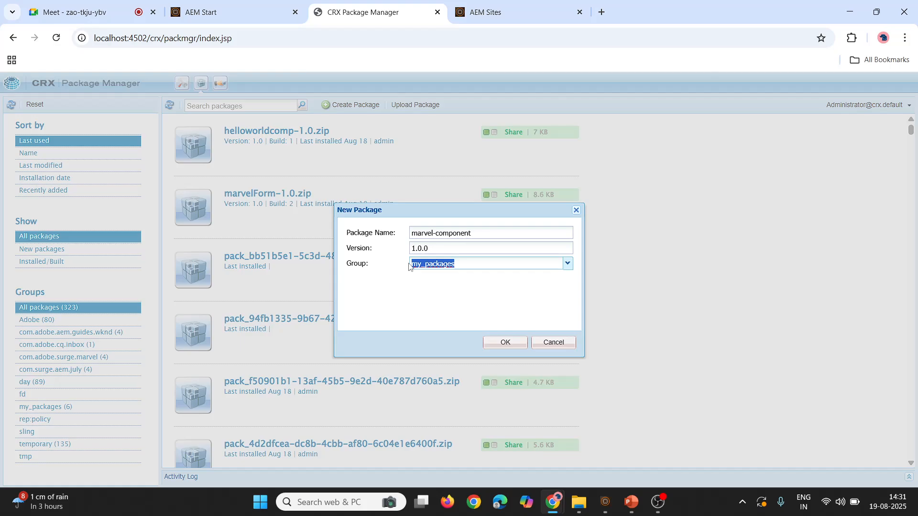
{"action": "left_click_drag", "start_coordinate": [412, 234], "coordinate": [499, 239]}
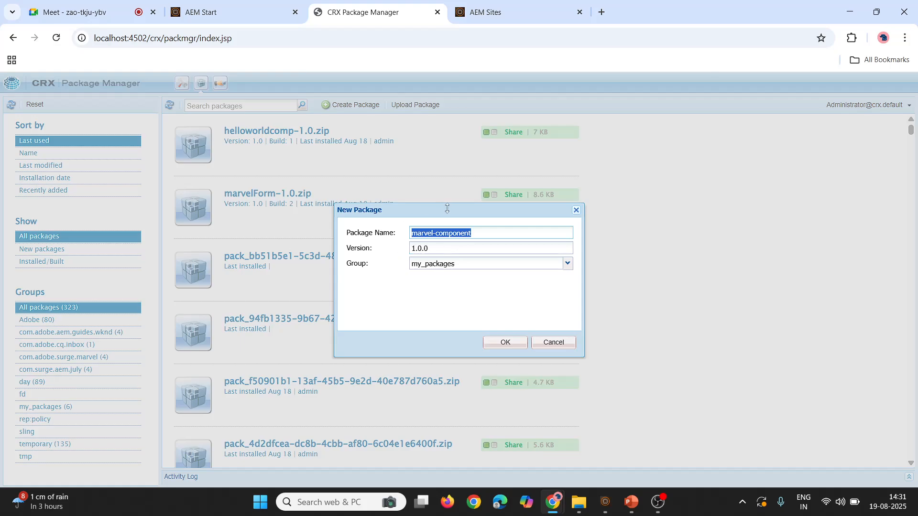
{"action": "left_click_drag", "start_coordinate": [457, 264], "coordinate": [391, 266]}
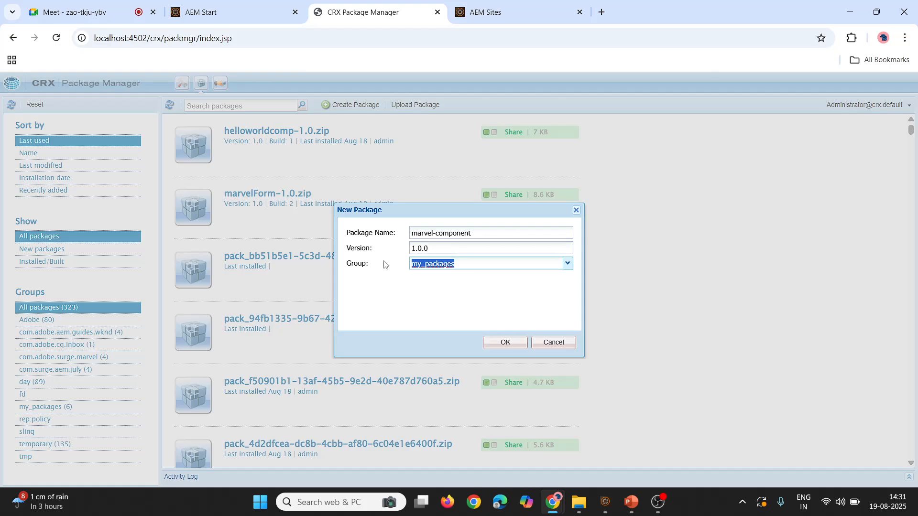
{"action": "left_click", "coordinate": [415, 329]}
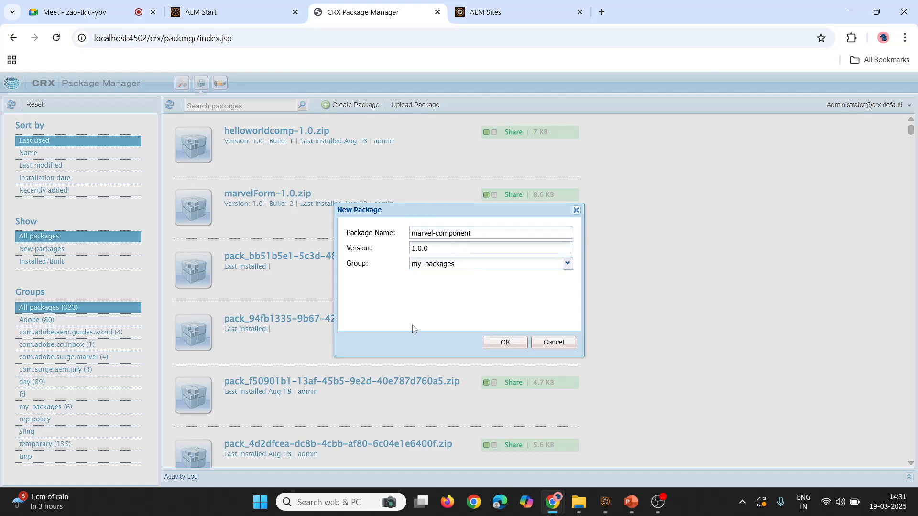
{"action": "left_click", "coordinate": [513, 349]}
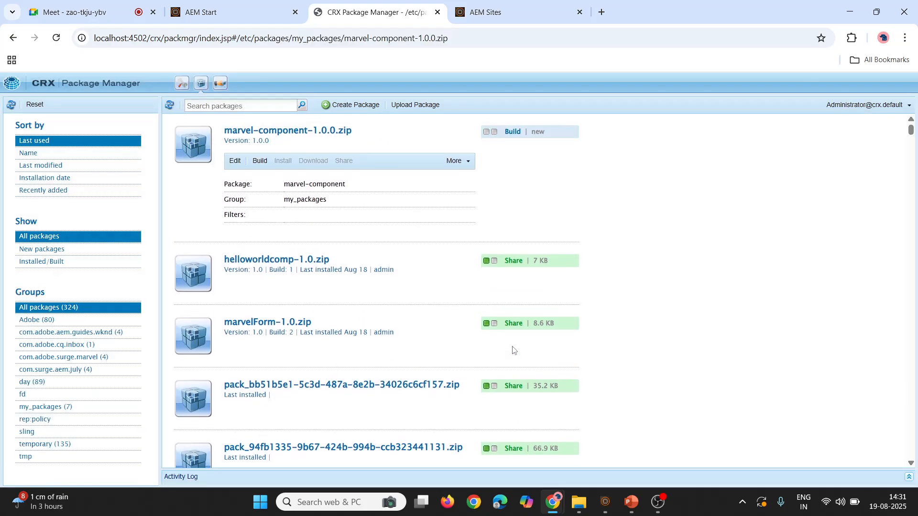
{"action": "key", "text": "ctrl+s"}
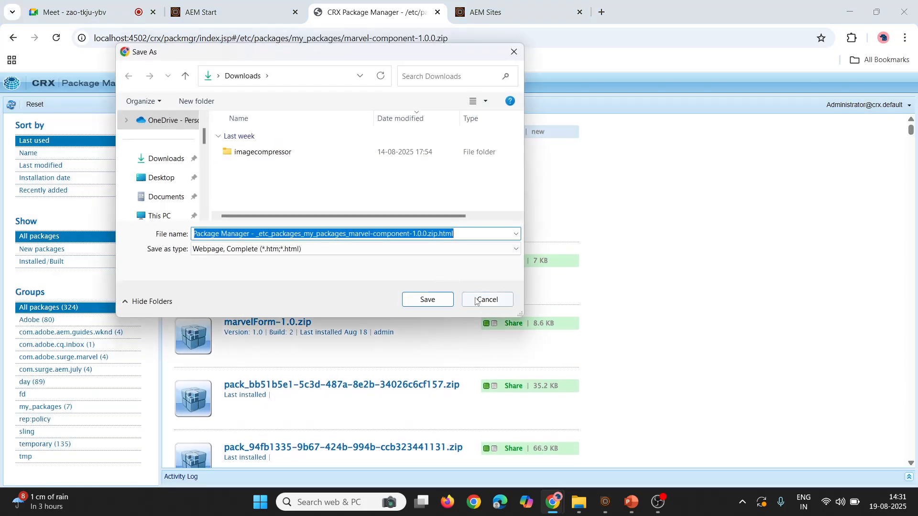
{"action": "left_click", "coordinate": [485, 299]}
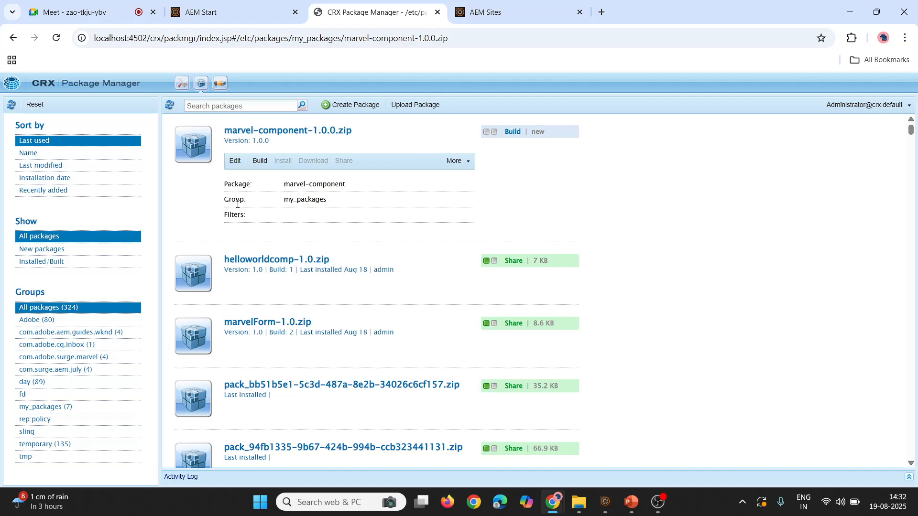
- Switch to PowerPoint to review the filters point on the "What are packages?" slide, and return to CRX Package Manager
{"action": "key", "text": "alt+Tab"}
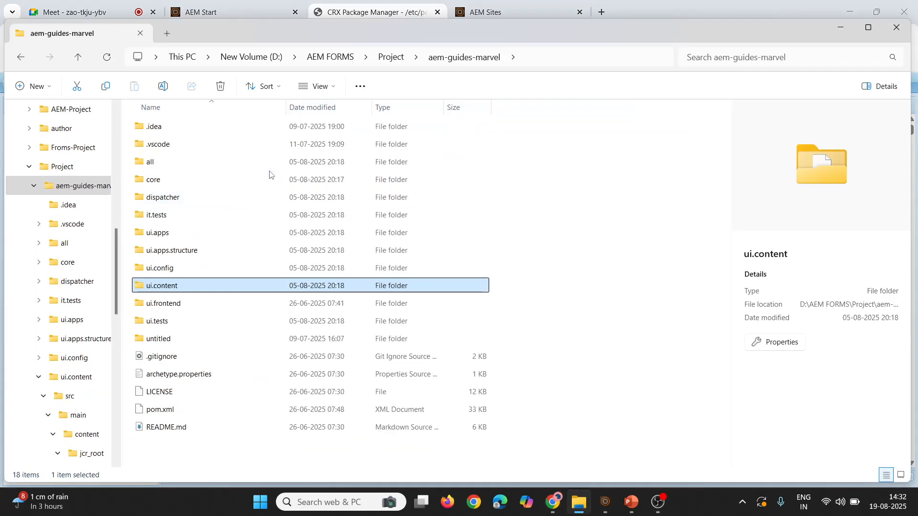
{"action": "key", "text": "alt+Tab"}
{"action": "key", "text": "Tab"}
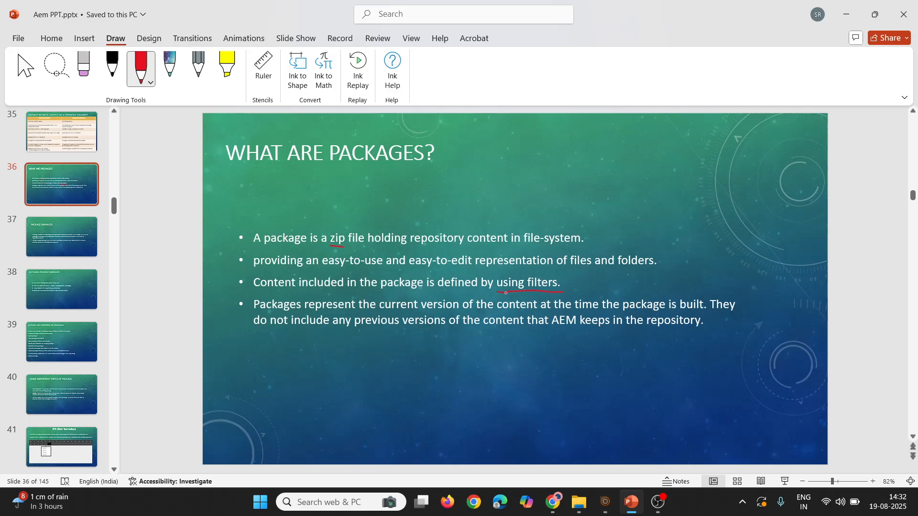
{"action": "key", "text": "alt+Tab"}
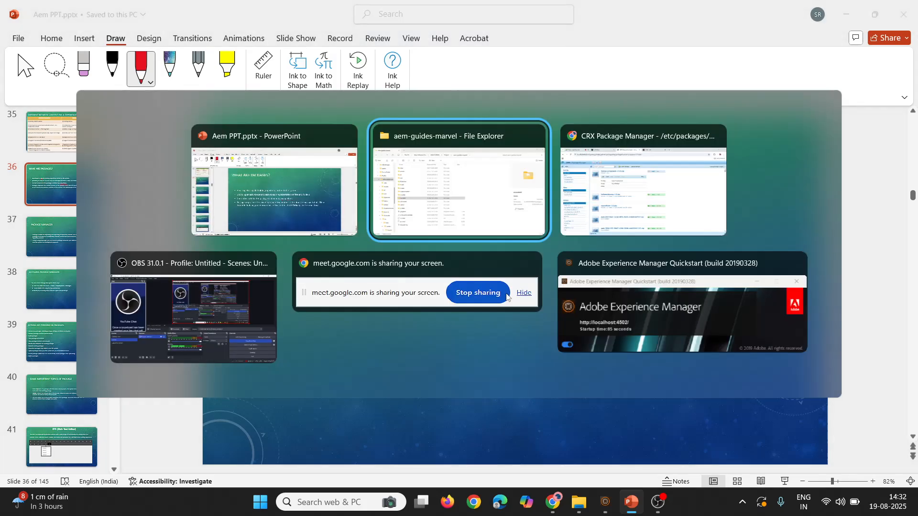
{"action": "key", "text": "alt+Tab"}
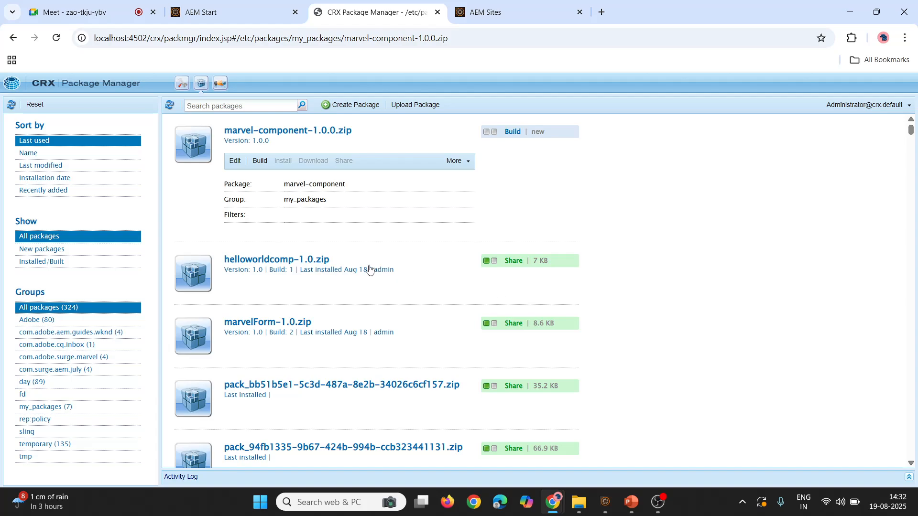
- Open the marvel-component package for editing, add a filter and open the repository browser for its root path
{"action": "left_click", "coordinate": [234, 165]}
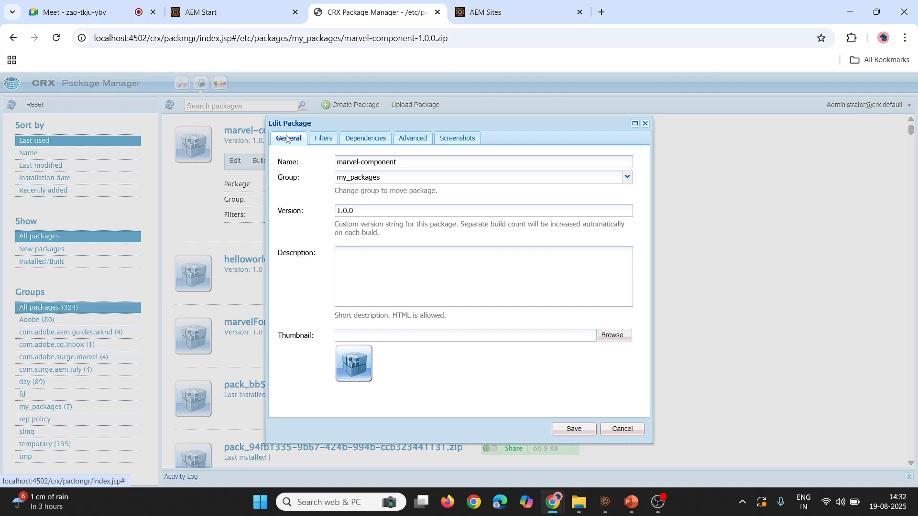
{"action": "left_click", "coordinate": [320, 140]}
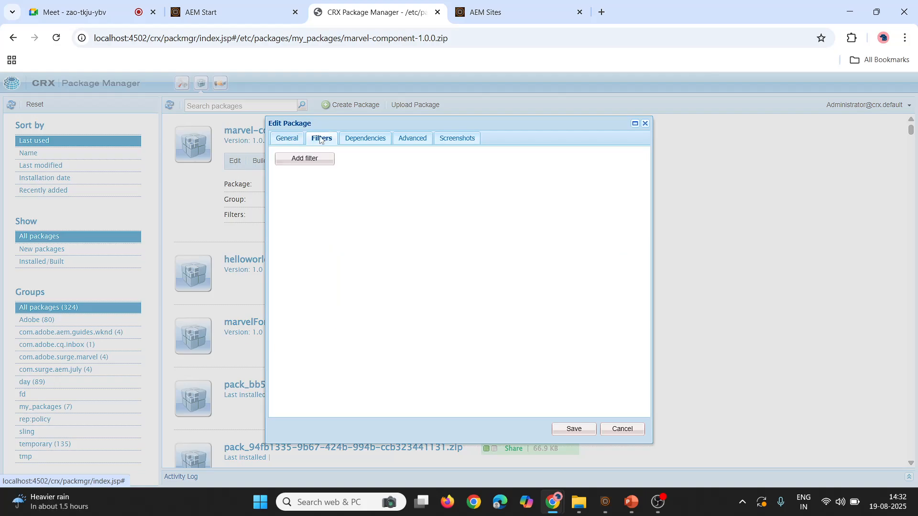
{"action": "left_click", "coordinate": [309, 160]}
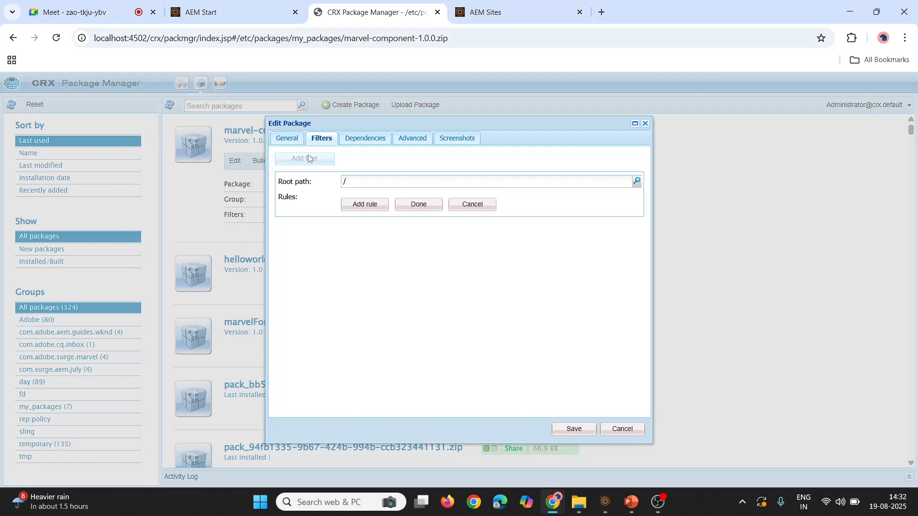
{"action": "double_click", "coordinate": [345, 183]}
{"action": "left_click", "coordinate": [374, 181]}
{"action": "left_click", "coordinate": [636, 184]}
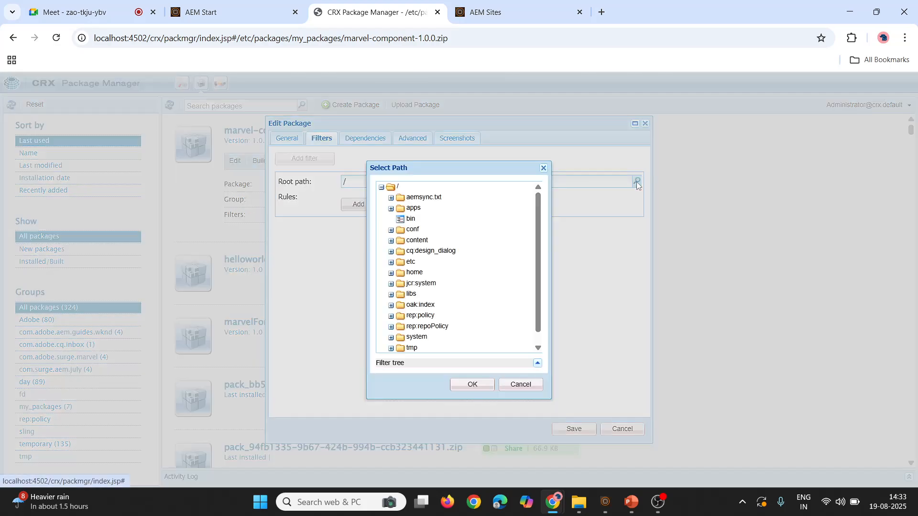
- Set the filter's root path to /apps/marvel/components/marvelform by selecting that component in the repository tree
{"action": "left_click", "coordinate": [390, 210]}
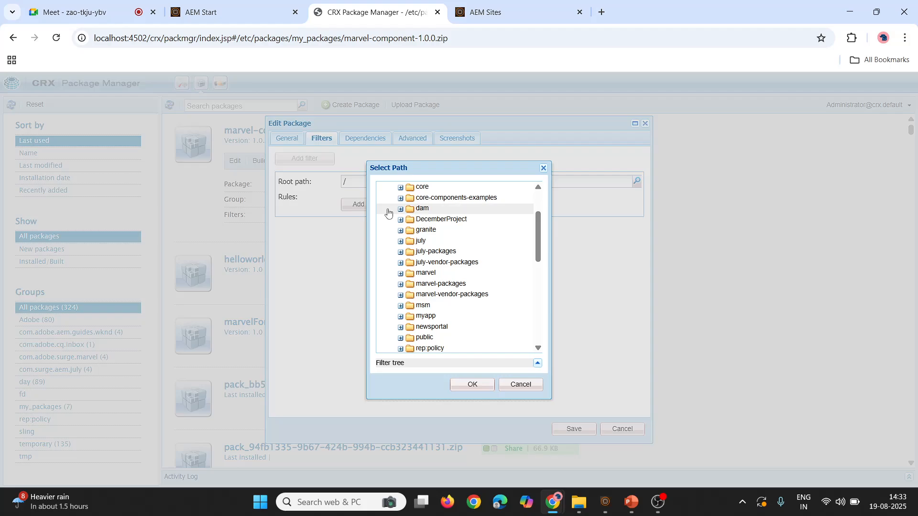
{"action": "scroll", "coordinate": [388, 213], "scroll_direction": "down", "scroll_amount": 1}
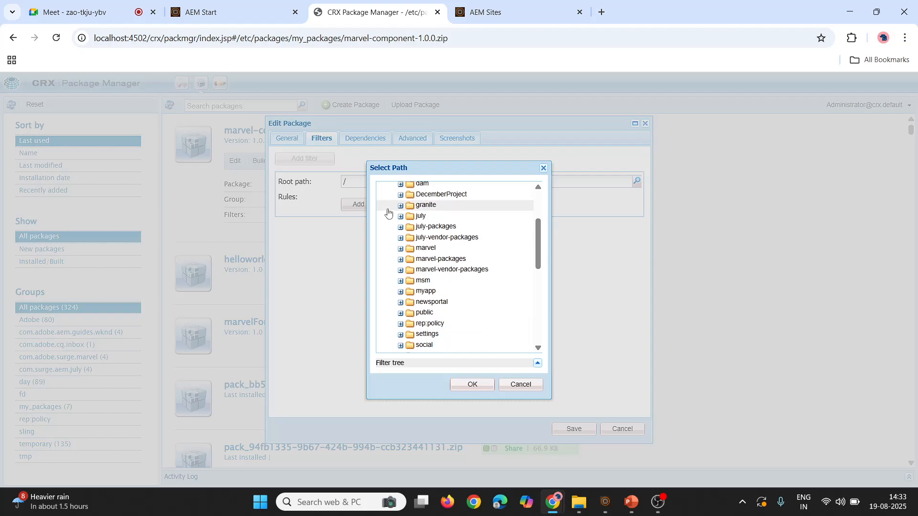
{"action": "left_click", "coordinate": [401, 251]}
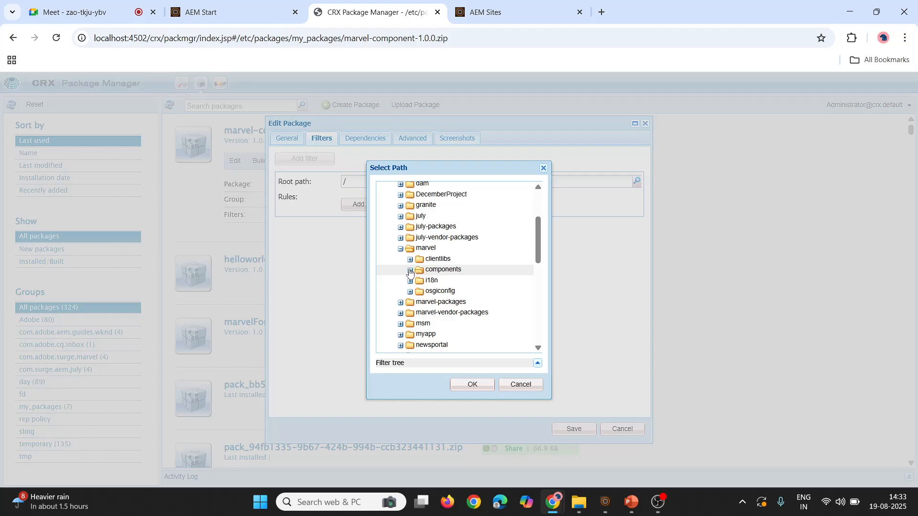
{"action": "left_click", "coordinate": [409, 270]}
{"action": "scroll", "coordinate": [409, 272], "scroll_direction": "down", "scroll_amount": 2}
{"action": "scroll", "coordinate": [409, 273], "scroll_direction": "down", "scroll_amount": 7}
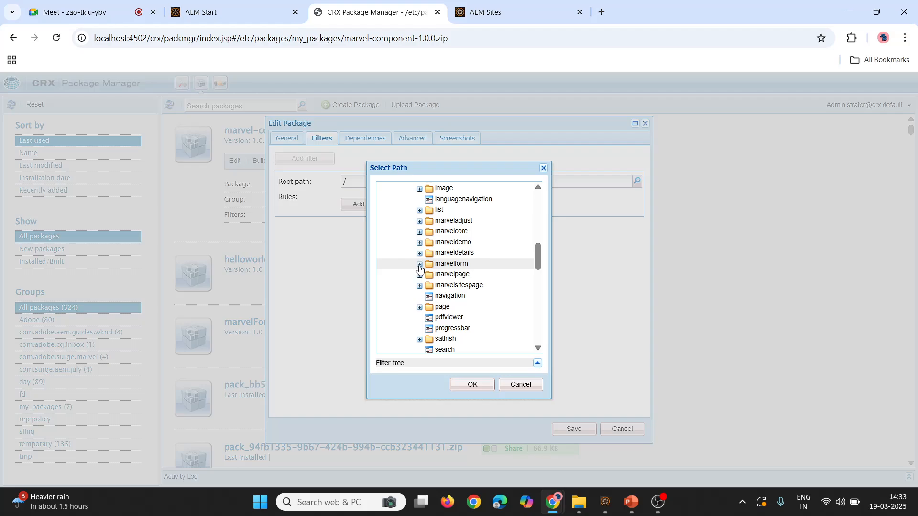
{"action": "left_click", "coordinate": [420, 265]}
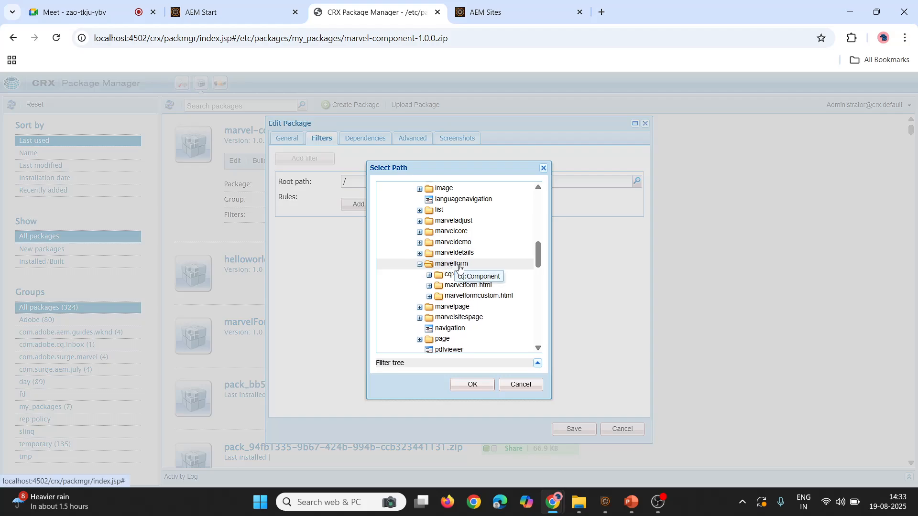
{"action": "double_click", "coordinate": [460, 264]}
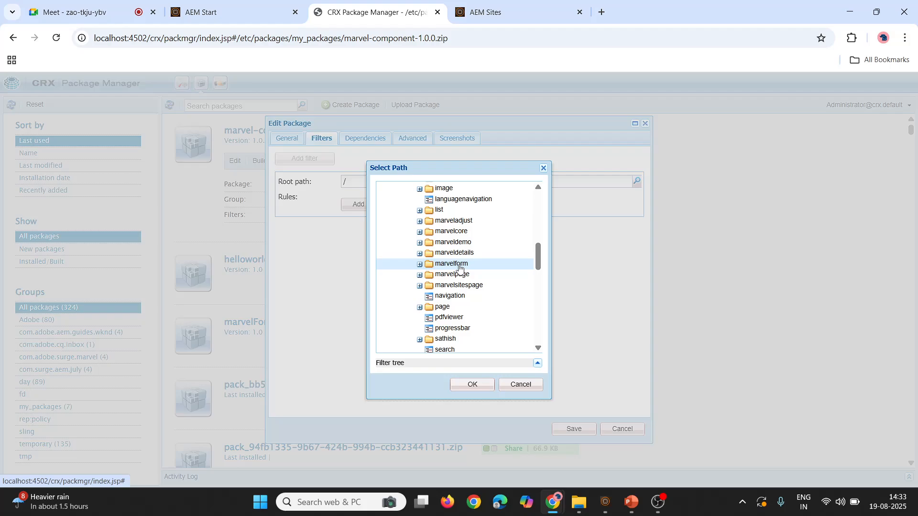
{"action": "double_click", "coordinate": [460, 264]}
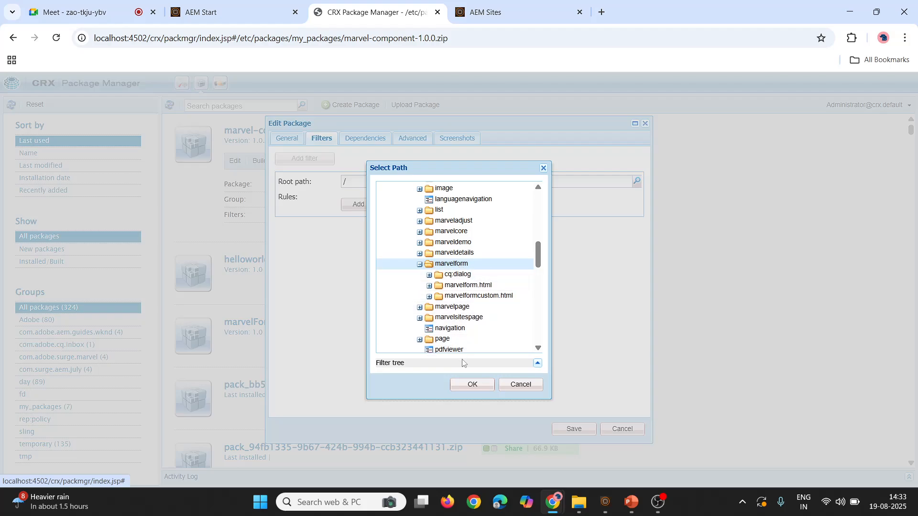
{"action": "left_click", "coordinate": [466, 387]}
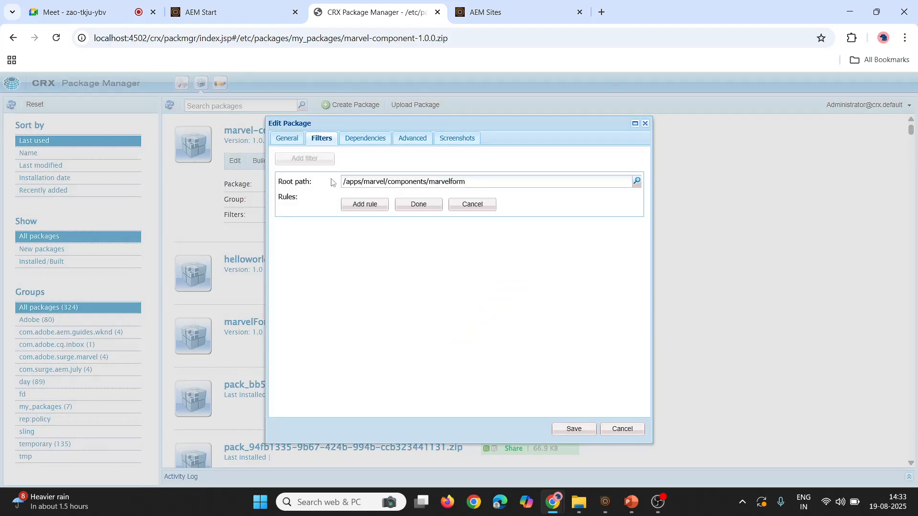
{"action": "left_click_drag", "start_coordinate": [343, 183], "coordinate": [473, 183]}
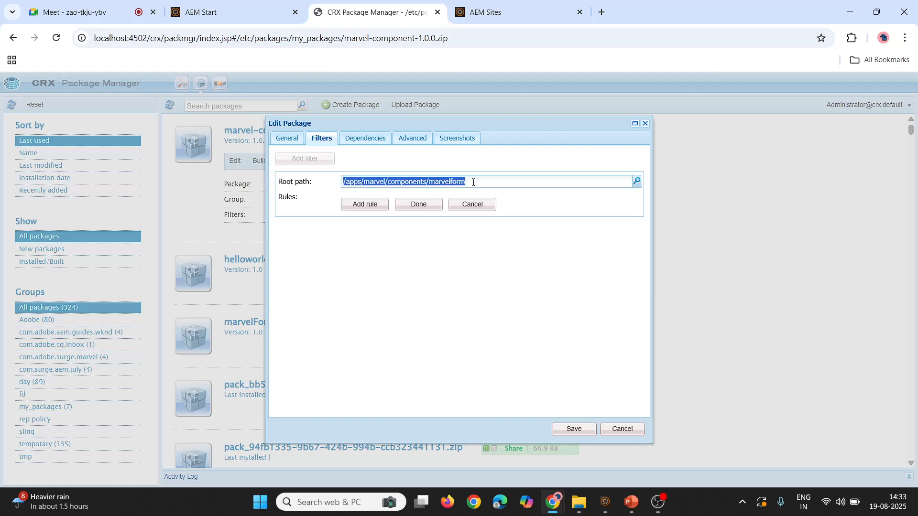
{"action": "left_click", "coordinate": [473, 182]}
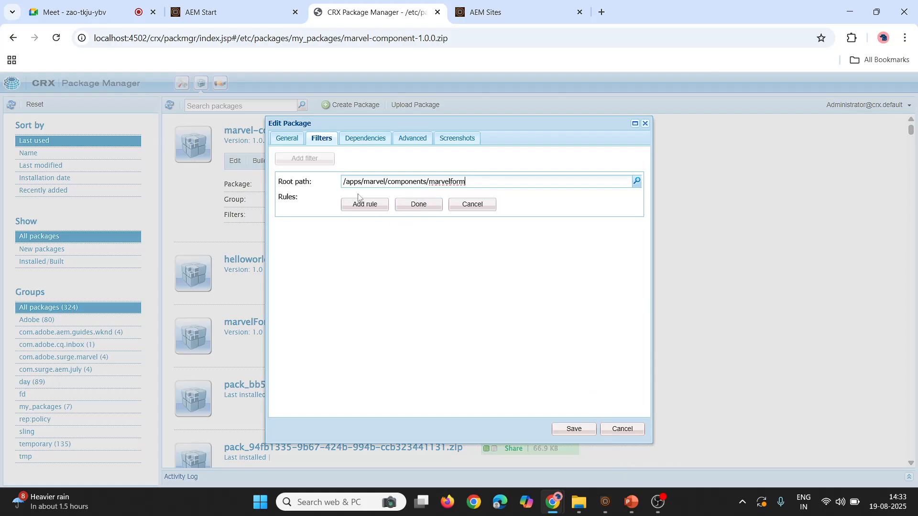
{"action": "left_click_drag", "start_coordinate": [346, 182], "coordinate": [471, 187]}
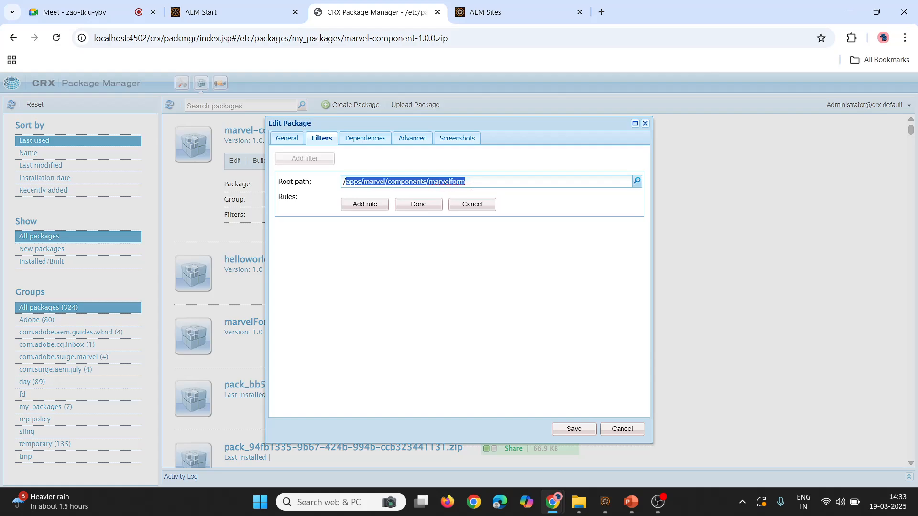
- Add an include rule to the marvelform filter and review its include and exclude options against the root path
{"action": "left_click", "coordinate": [471, 187]}
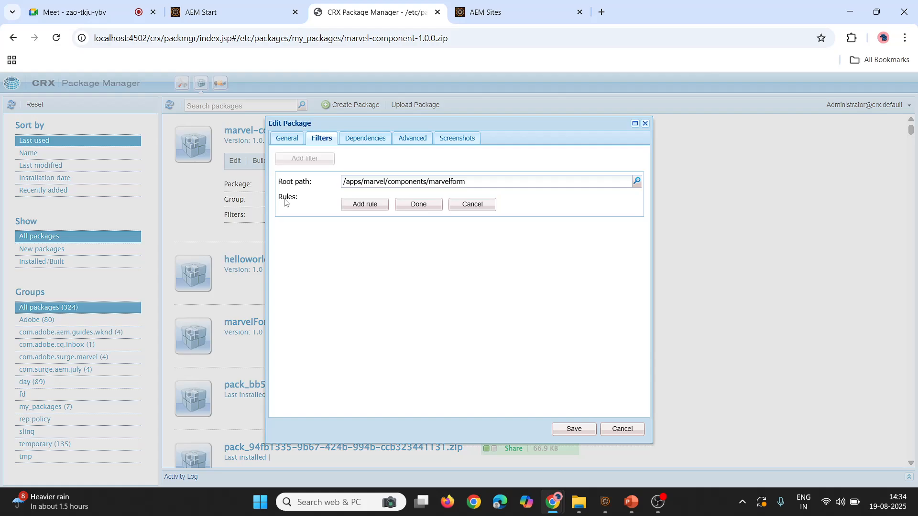
{"action": "left_click", "coordinate": [366, 209]}
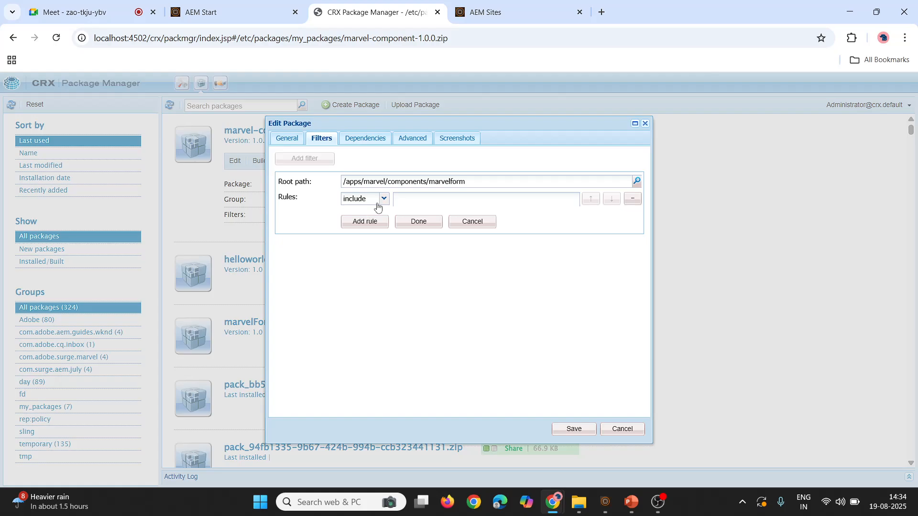
{"action": "left_click", "coordinate": [384, 198]}
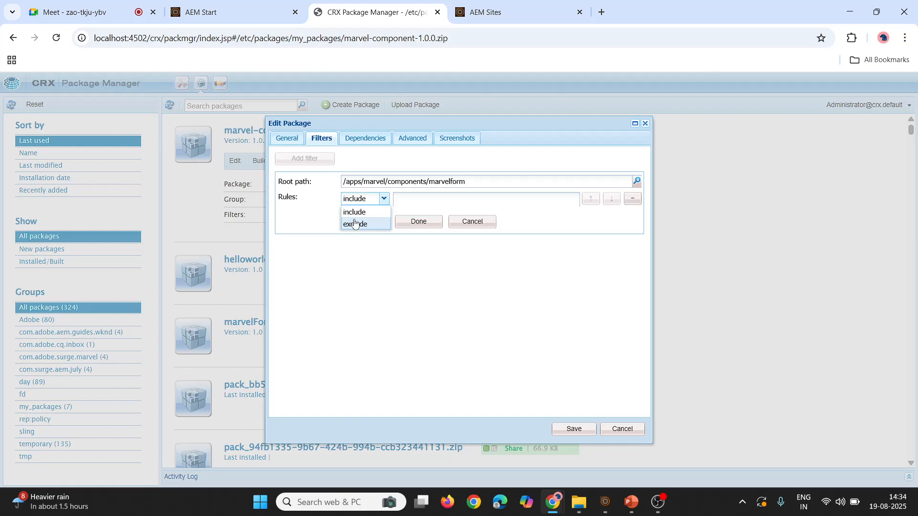
{"action": "left_click", "coordinate": [466, 181]}
{"action": "left_click_drag", "start_coordinate": [466, 181], "coordinate": [339, 173]}
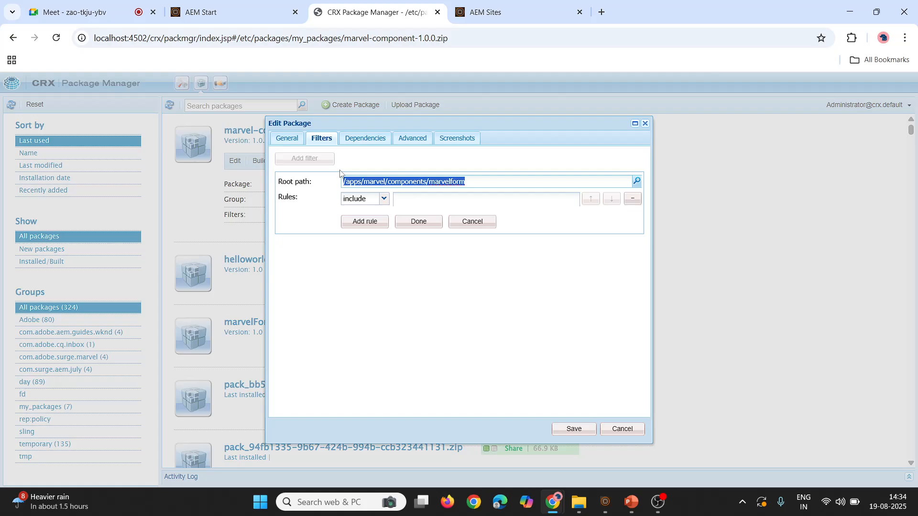
{"action": "double_click", "coordinate": [445, 183]}
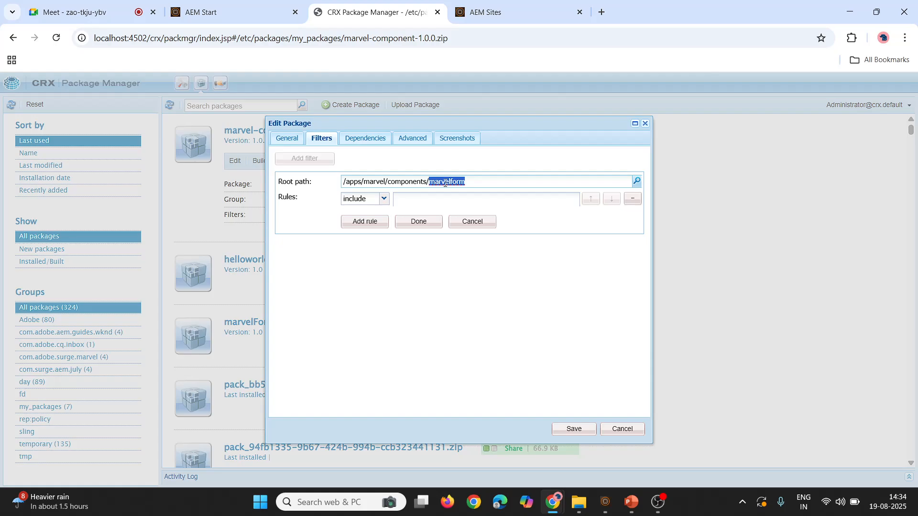
{"action": "left_click", "coordinate": [477, 183]}
{"action": "left_click", "coordinate": [399, 202]}
{"action": "type", "text": "please join using the above link!"}
{"action": "key", "text": "ctrl+z"}
- Copy the filter's root path into the include rule and extend it to /apps/marvel/components/marvelform/marv
{"action": "triple_click", "coordinate": [466, 177]}
{"action": "key", "text": "ctrl+c"}
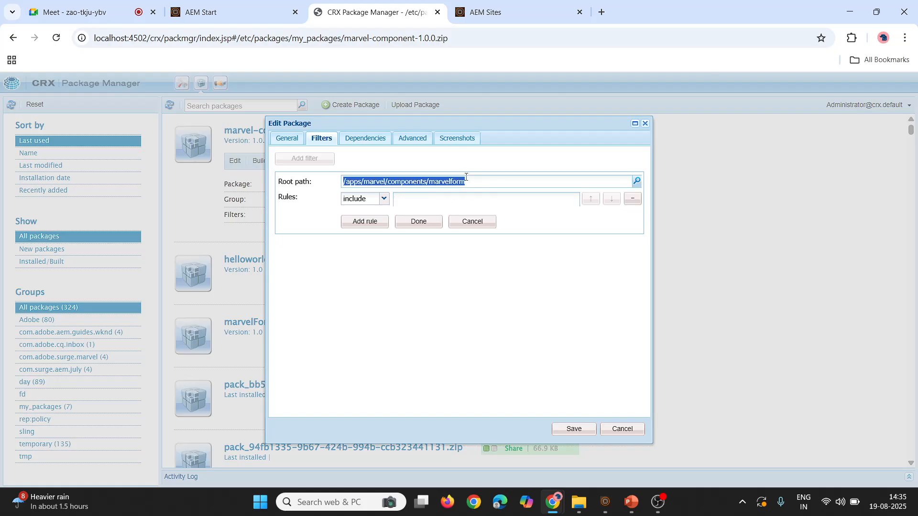
{"action": "left_click", "coordinate": [451, 200]}
{"action": "key", "text": "ctrl+v"}
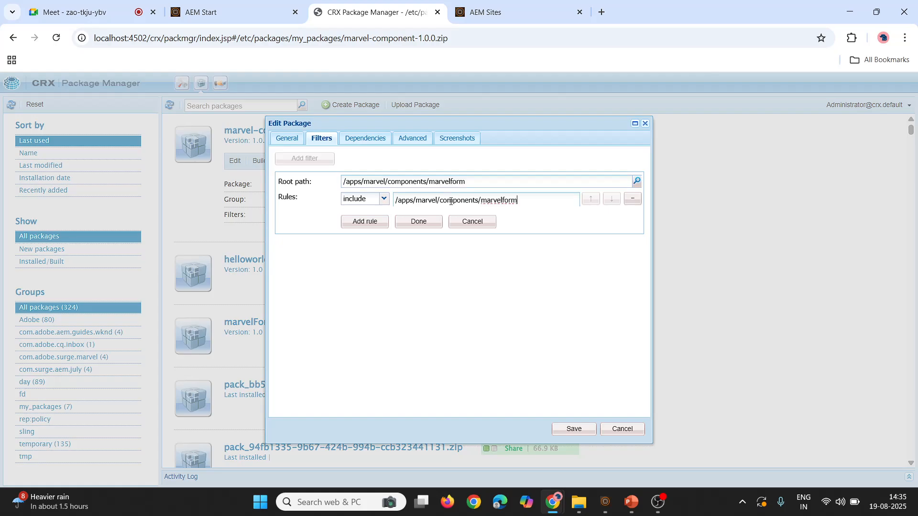
{"action": "type", "text": "/"}
{"action": "left_click", "coordinate": [290, 6]}
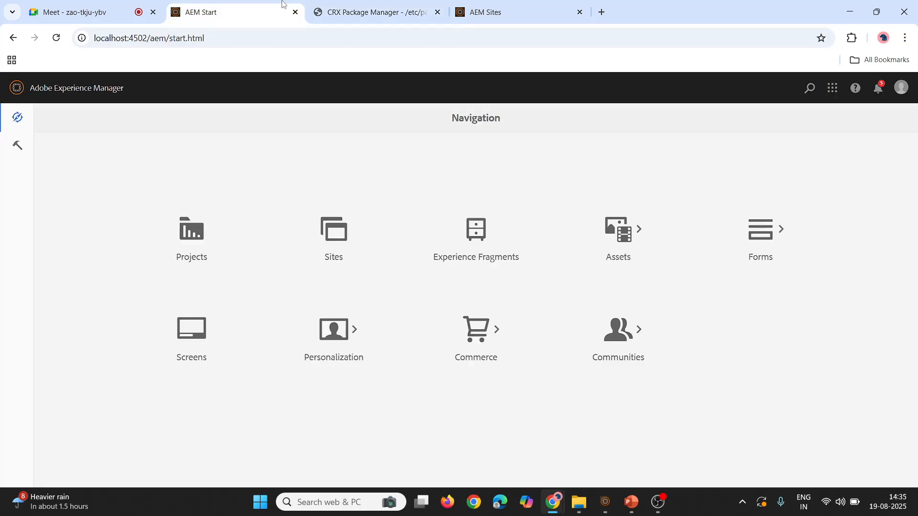
{"action": "left_click", "coordinate": [340, 6]}
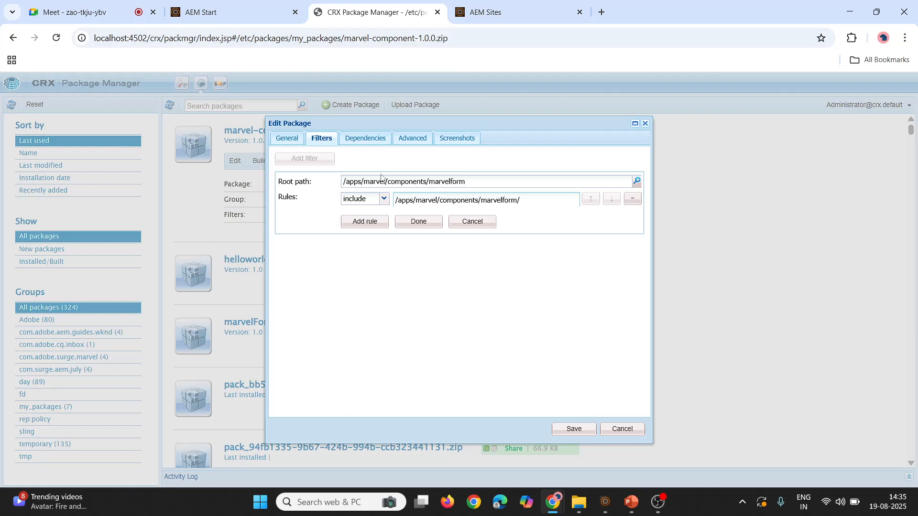
{"action": "type", "text": "marv3l"}
{"action": "key", "text": "BackSpace"}
{"action": "key", "text": "BackSpace"}
- Examine the rule's include and exclude options together with its path and the filter's root path
{"action": "left_click", "coordinate": [384, 198]}
{"action": "left_click", "coordinate": [366, 223]}
{"action": "left_click", "coordinate": [384, 202]}
{"action": "left_click", "coordinate": [382, 214]}
{"action": "double_click", "coordinate": [404, 204]}
{"action": "left_click", "coordinate": [405, 204]}
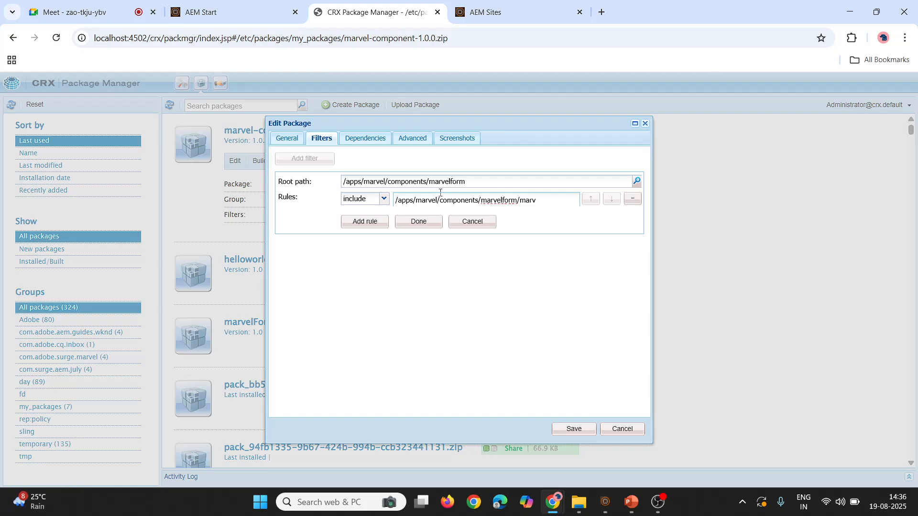
{"action": "left_click", "coordinate": [471, 182]}
{"action": "left_click", "coordinate": [383, 201]}
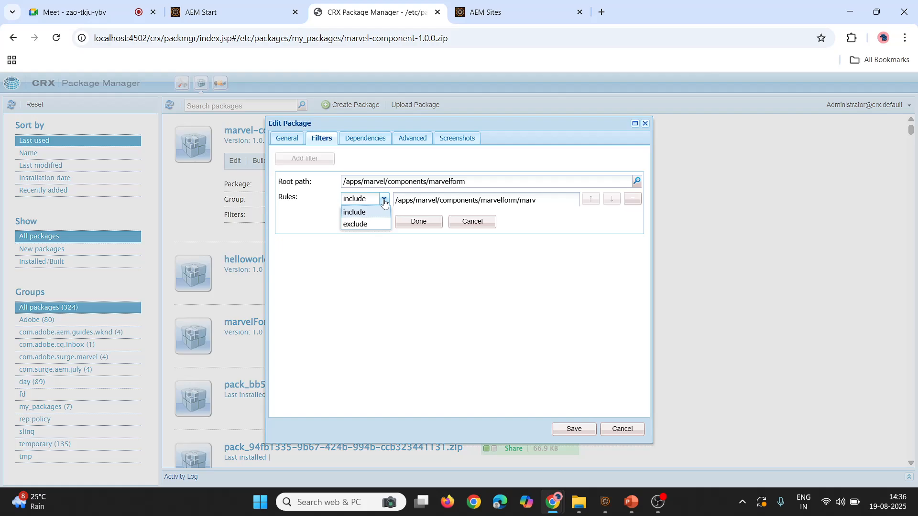
{"action": "left_click", "coordinate": [476, 179]}
{"action": "left_click_drag", "start_coordinate": [475, 180], "coordinate": [307, 189]}
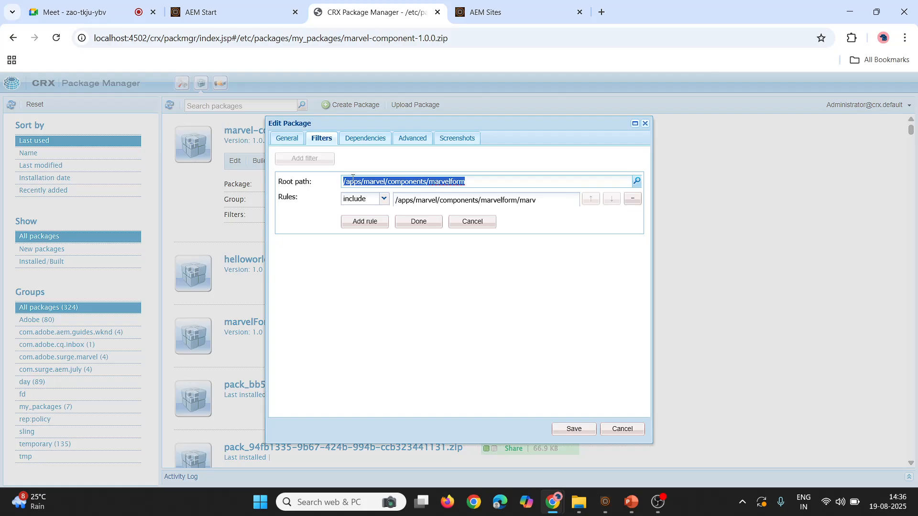
{"action": "double_click", "coordinate": [287, 198]}
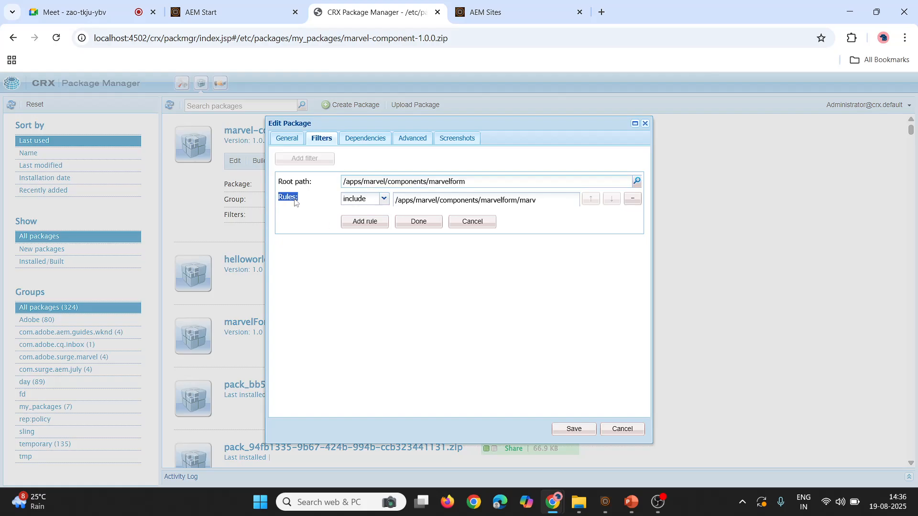
- Remove the include rule from the filter and save the marvel-component package with the /apps/marvel/components/marvelform root path
{"action": "left_click", "coordinate": [626, 203]}
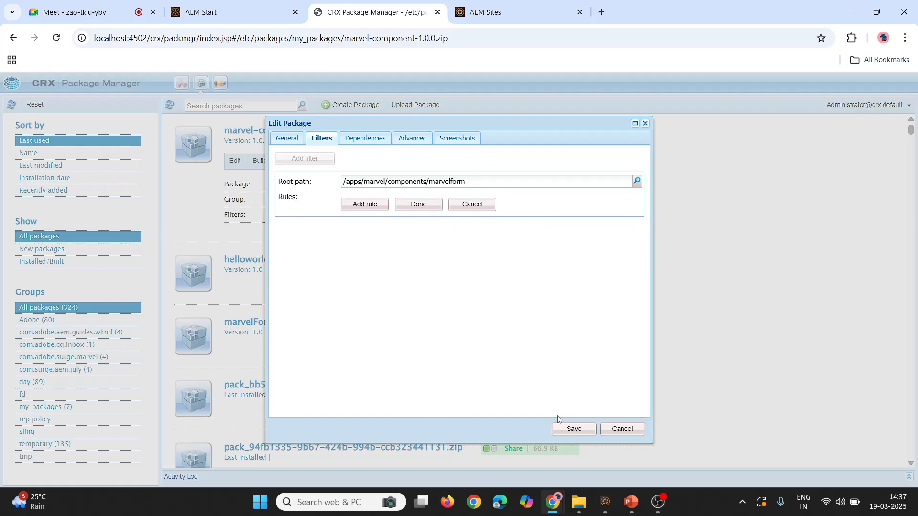
{"action": "left_click", "coordinate": [567, 428]}
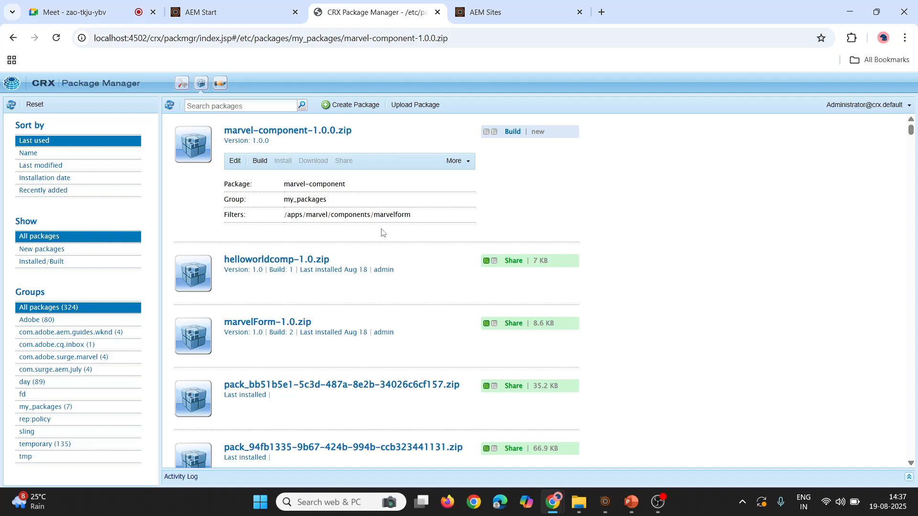
- Reopen the marvel-component package's filters, start a second filter, discard it and save the package
{"action": "left_click", "coordinate": [235, 161]}
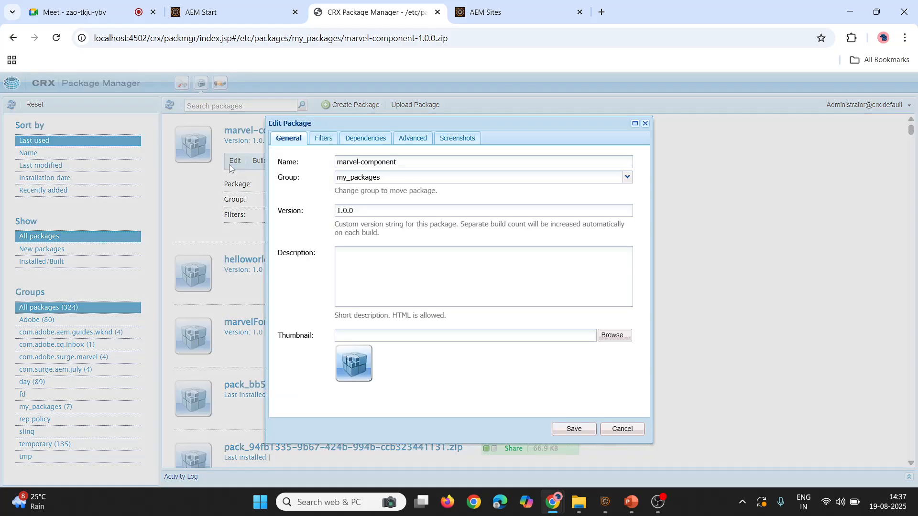
{"action": "left_click", "coordinate": [325, 138]}
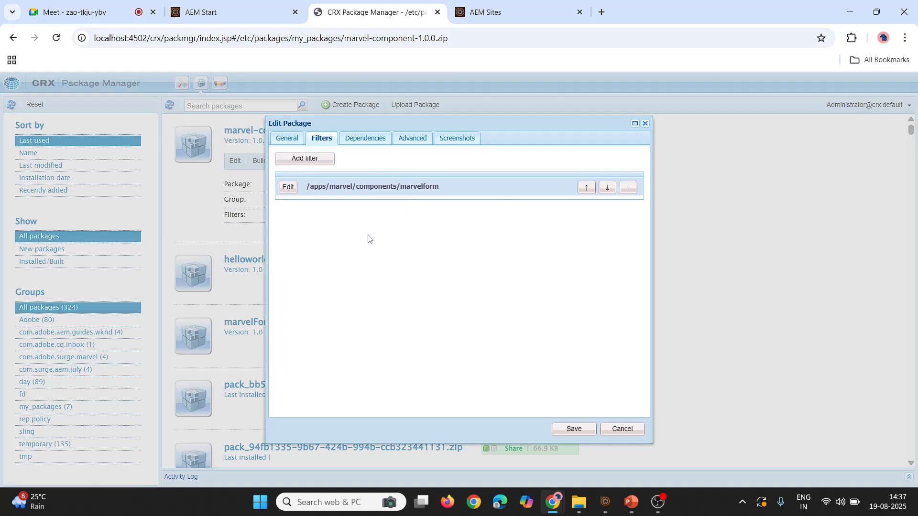
{"action": "left_click", "coordinate": [305, 162]}
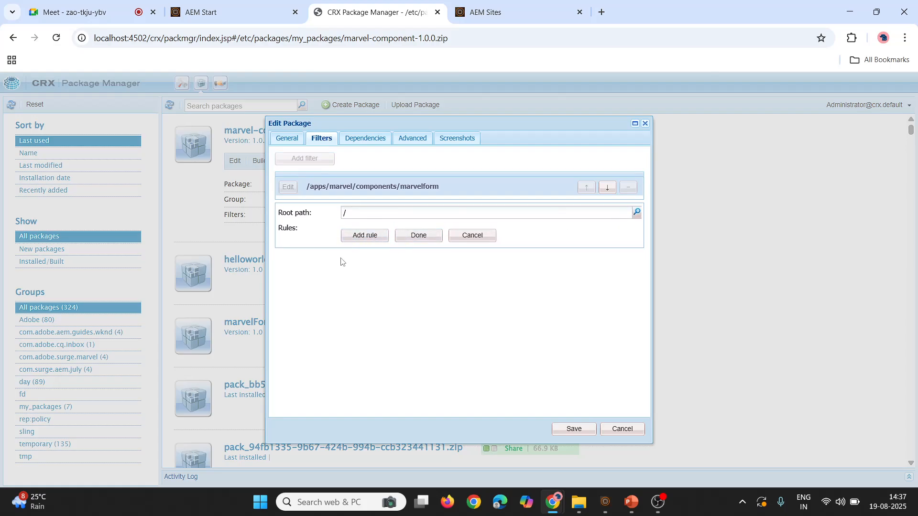
{"action": "left_click", "coordinate": [451, 239]}
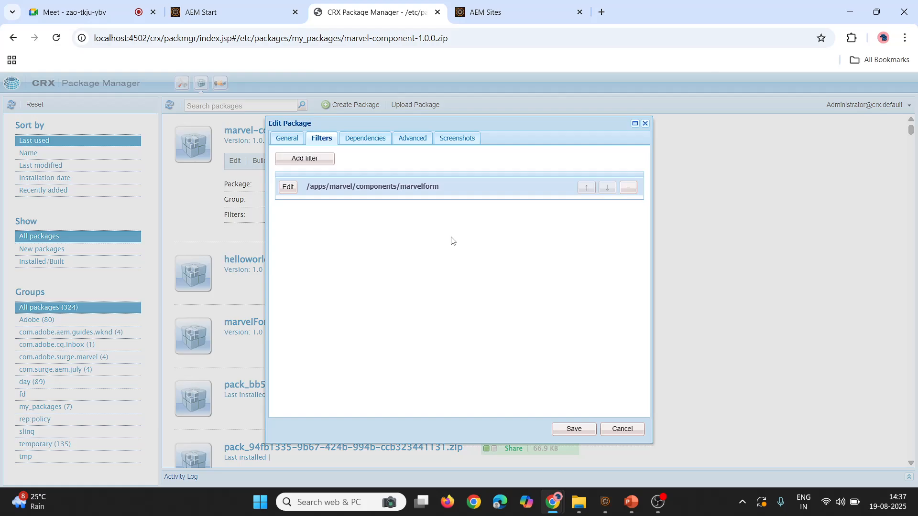
{"action": "left_click", "coordinate": [580, 429]}
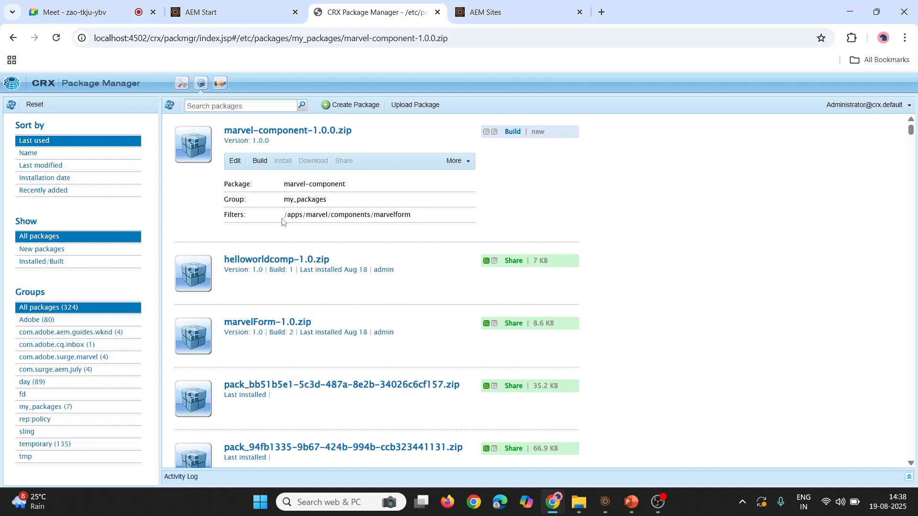
- Build the marvel-component package and check the build result in the activity log
{"action": "left_click_drag", "start_coordinate": [284, 215], "coordinate": [416, 218]}
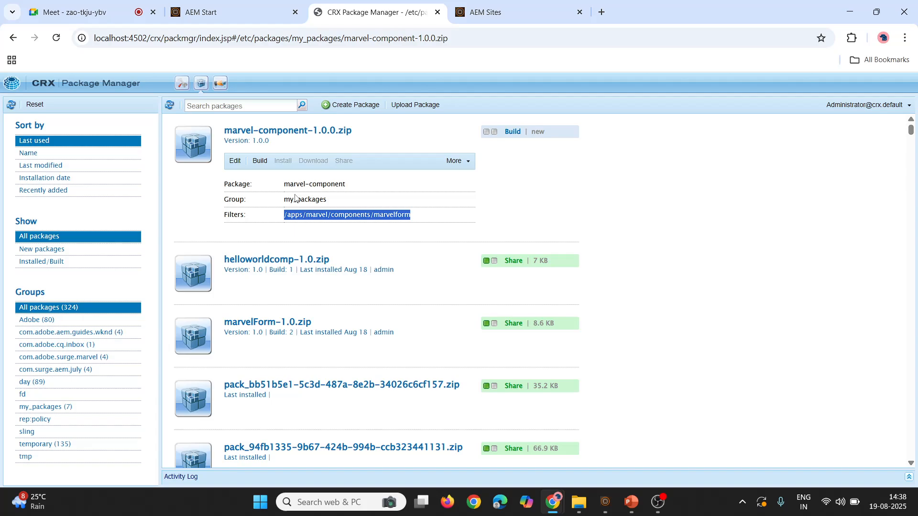
{"action": "left_click", "coordinate": [252, 163]}
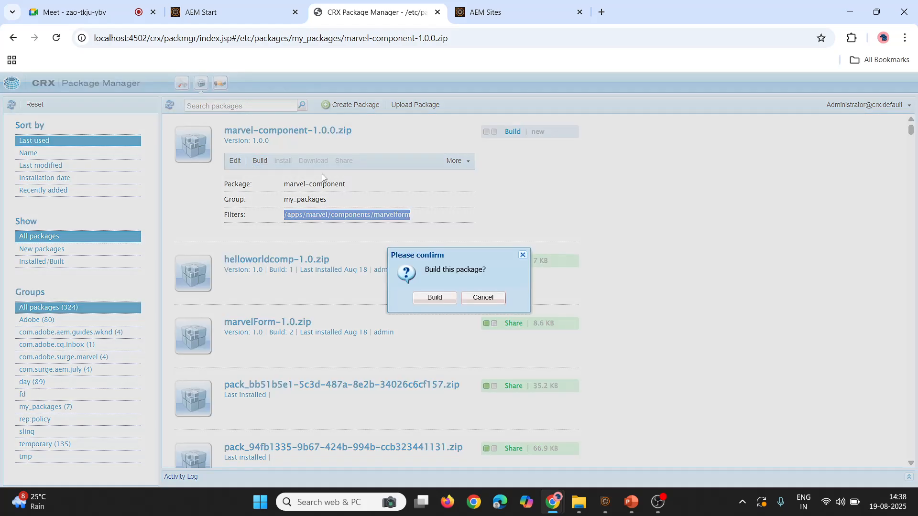
{"action": "left_click", "coordinate": [436, 303]}
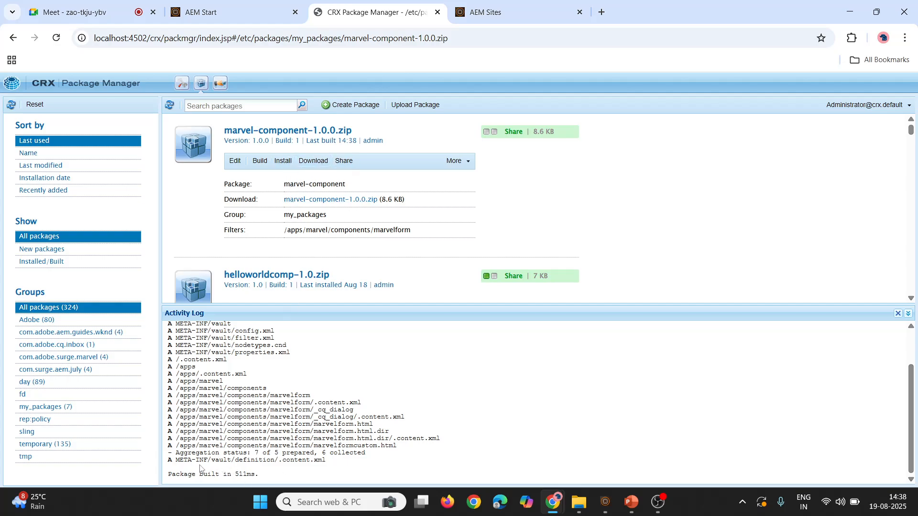
{"action": "left_click_drag", "start_coordinate": [176, 474], "coordinate": [259, 473]}
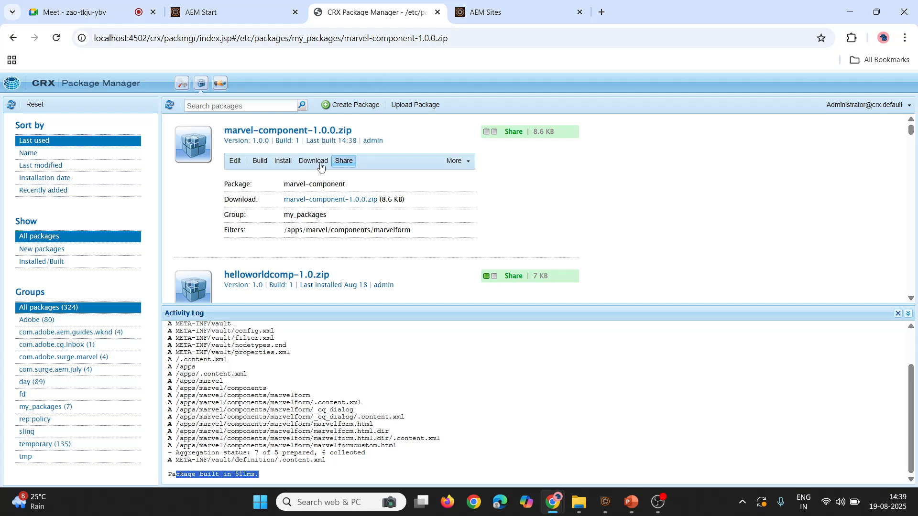
- Check the Google Meet call, return to CRX Package Manager and exit its unresponsive page
{"action": "left_click", "coordinate": [77, 2]}
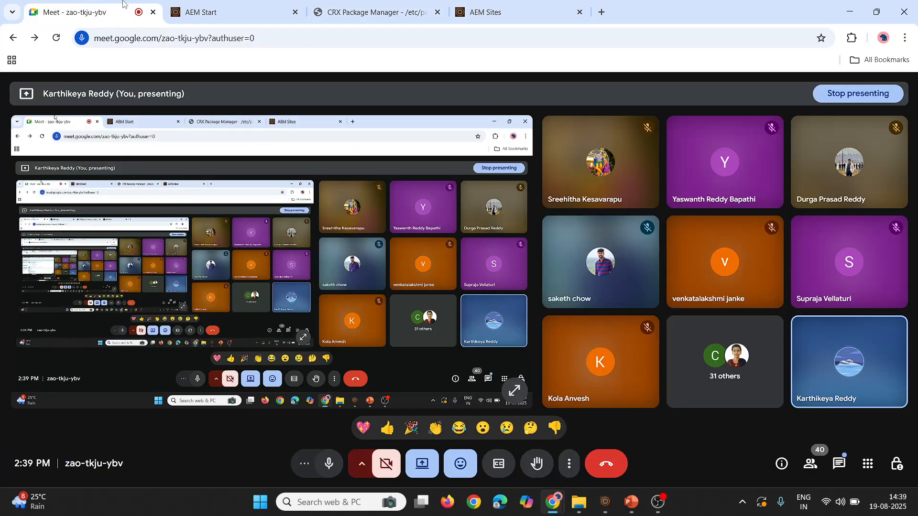
{"action": "left_click", "coordinate": [368, 4]}
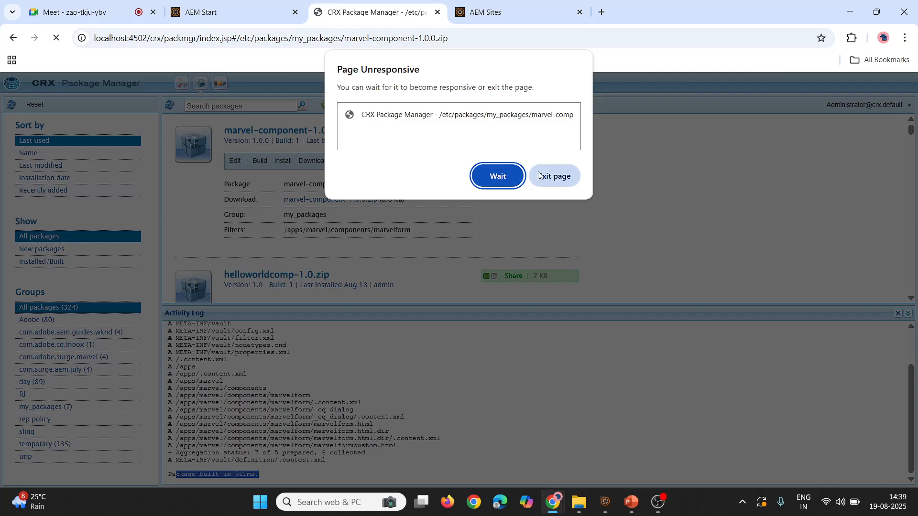
{"action": "left_click", "coordinate": [510, 175]}
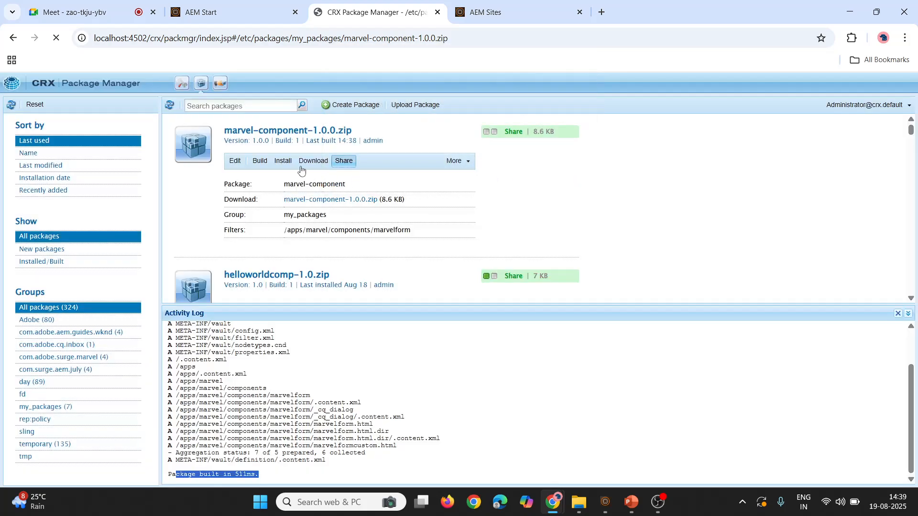
{"action": "left_click", "coordinate": [57, 38]}
{"action": "left_click", "coordinate": [57, 38]}
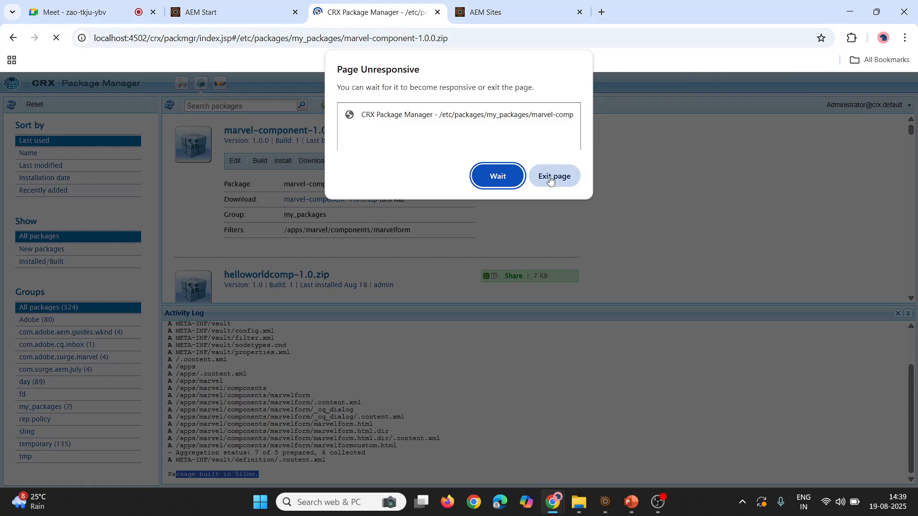
{"action": "left_click", "coordinate": [549, 175]}
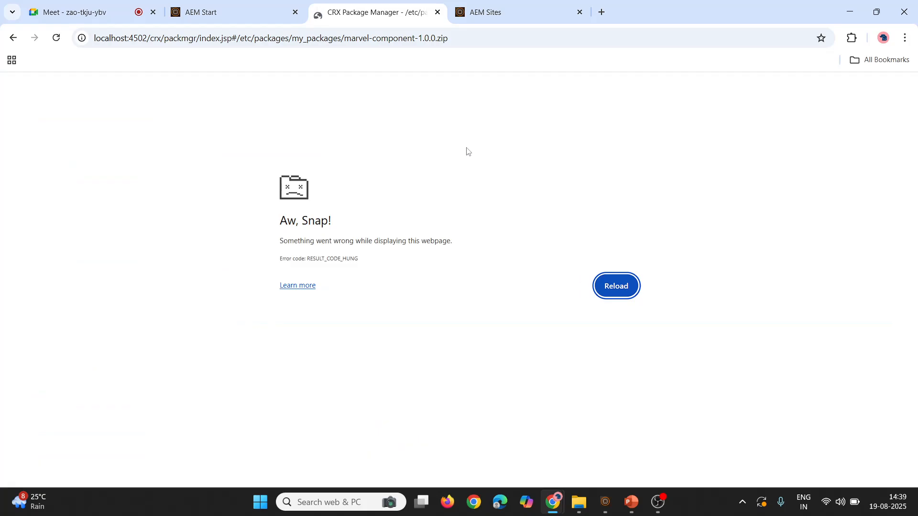
- Close the crashed Package Manager page and reopen Package Manager from AEM through CRXDE Lite
{"action": "left_click", "coordinate": [437, 14]}
{"action": "left_click", "coordinate": [249, 5]}
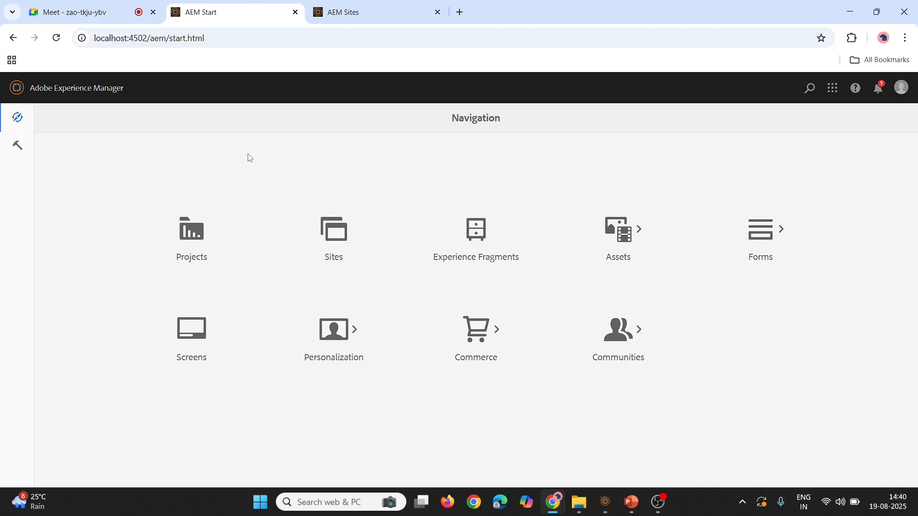
{"action": "left_click", "coordinate": [18, 151]}
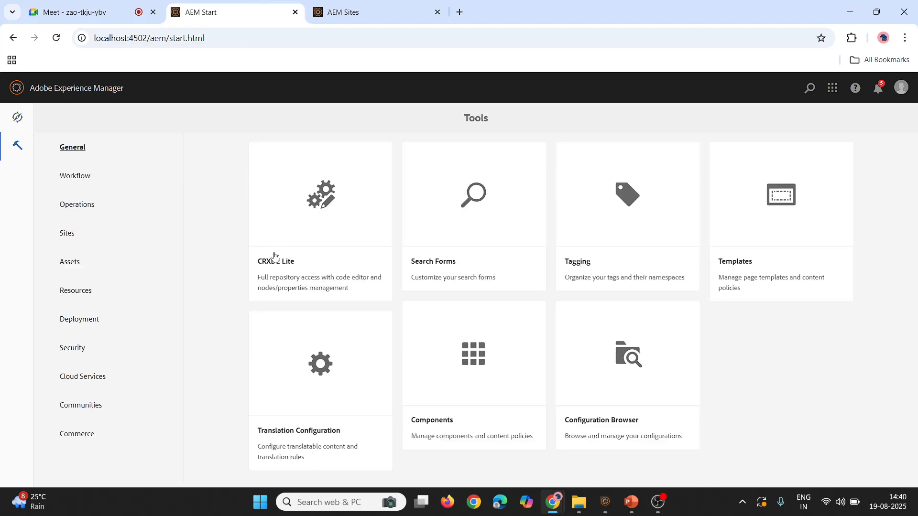
{"action": "left_click", "coordinate": [273, 255]}
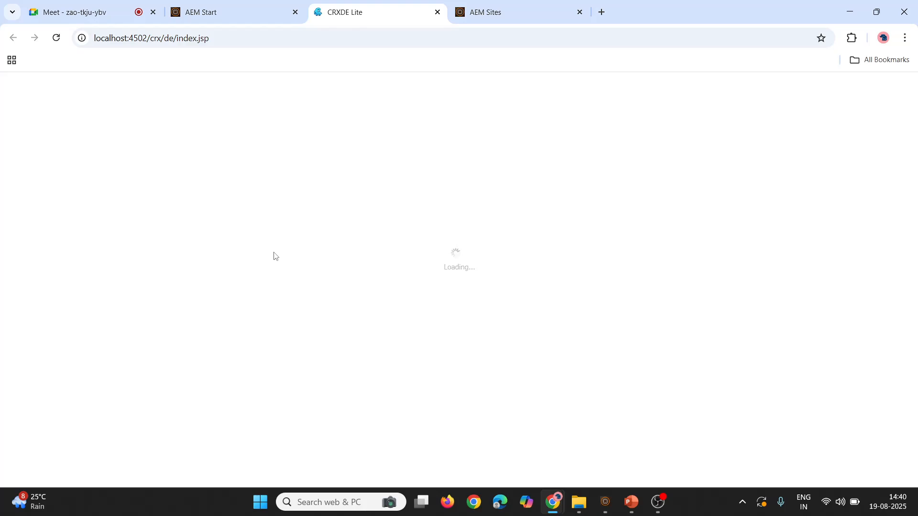
{"action": "left_click", "coordinate": [201, 82]}
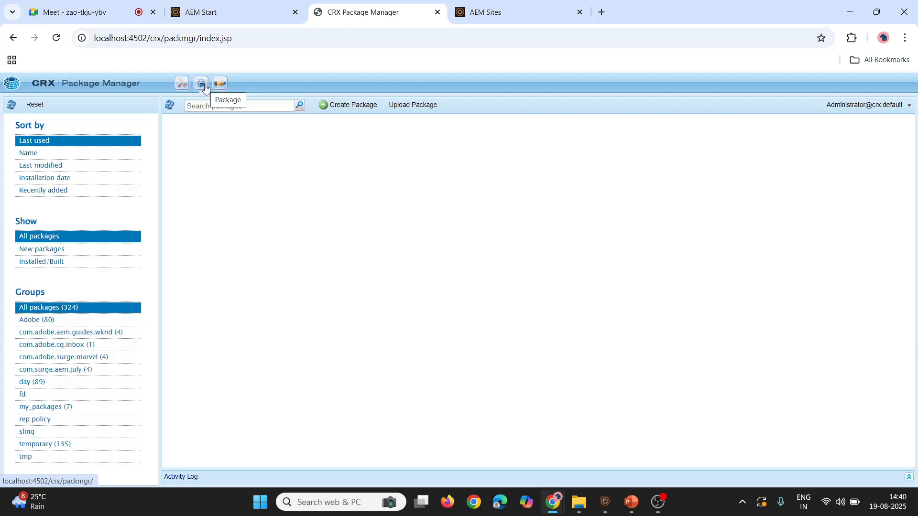
- Expand the marvel-component-1.0.0.zip package and download it
{"action": "left_click", "coordinate": [207, 152]}
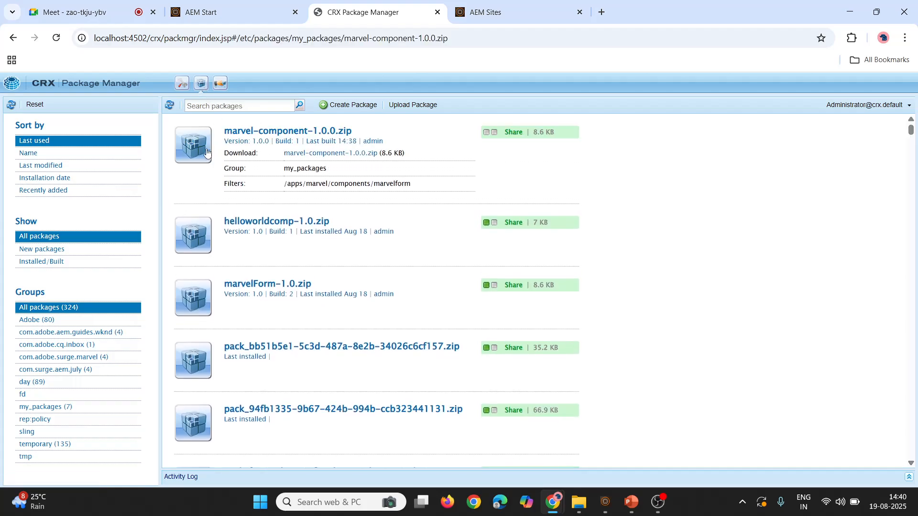
{"action": "left_click", "coordinate": [315, 163]}
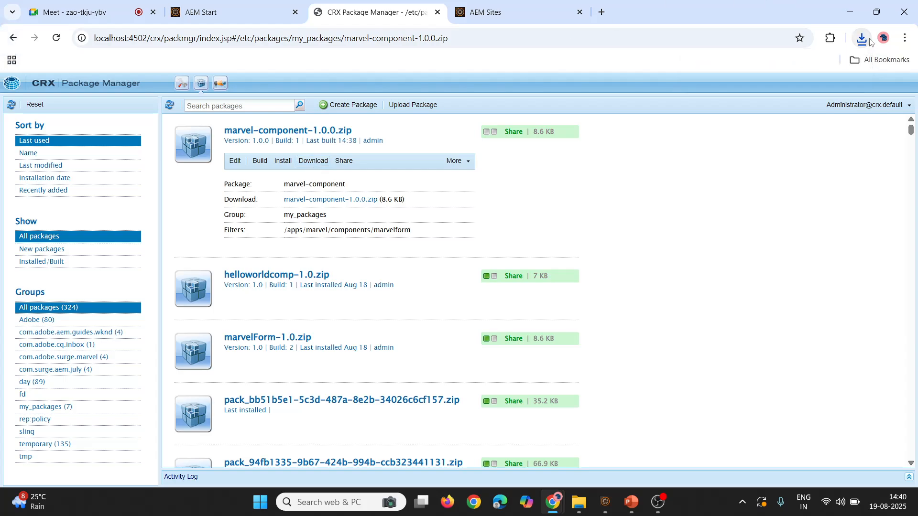
- Open the downloaded marvel-component-1.0.0.zip, dismiss the WinRAR licence notice and browse to jcr_root/apps/marvel/components/marvelform
{"action": "left_click", "coordinate": [862, 39]}
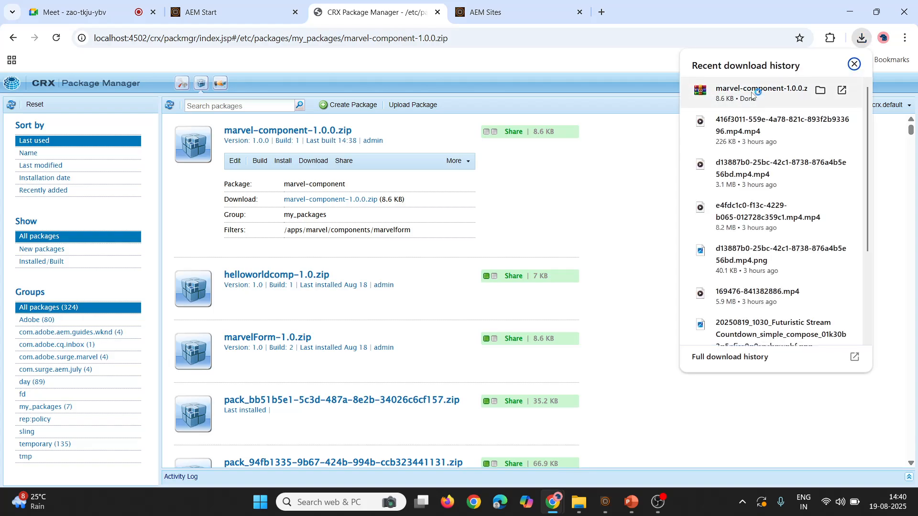
{"action": "left_click", "coordinate": [753, 94]}
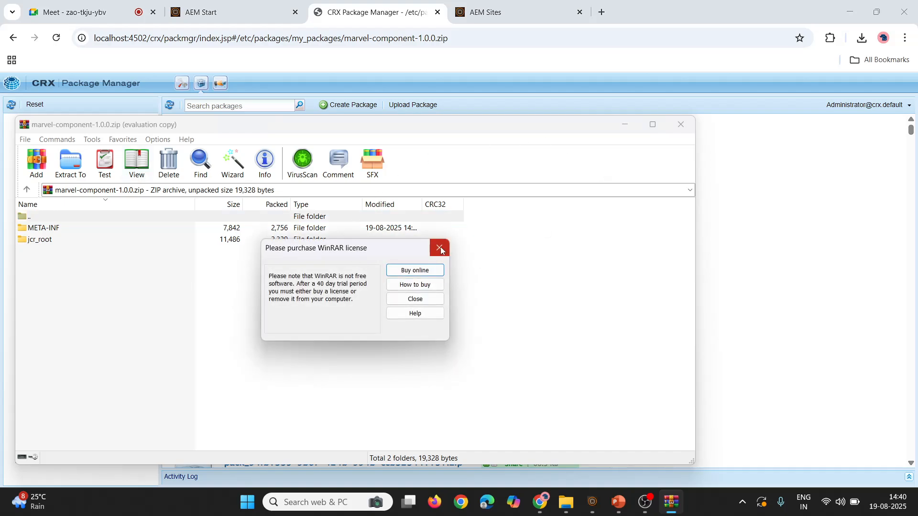
{"action": "left_click", "coordinate": [441, 247]}
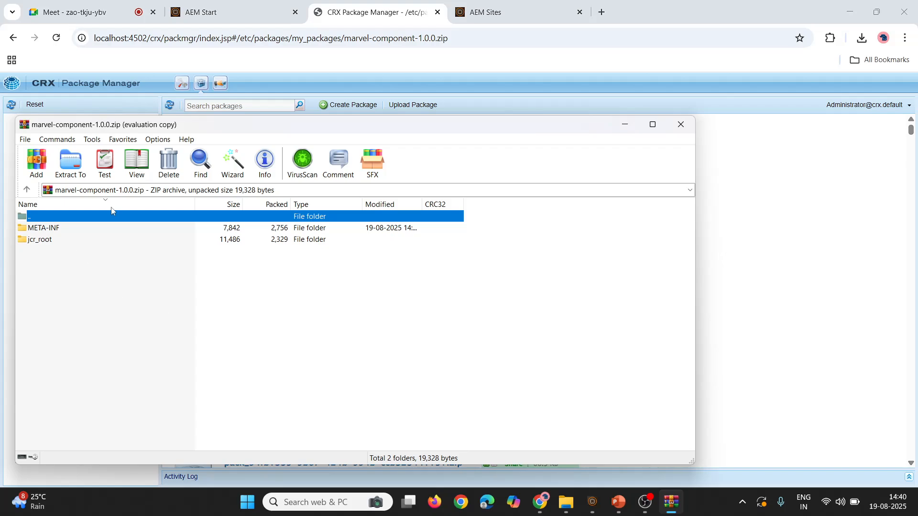
{"action": "double_click", "coordinate": [59, 240]}
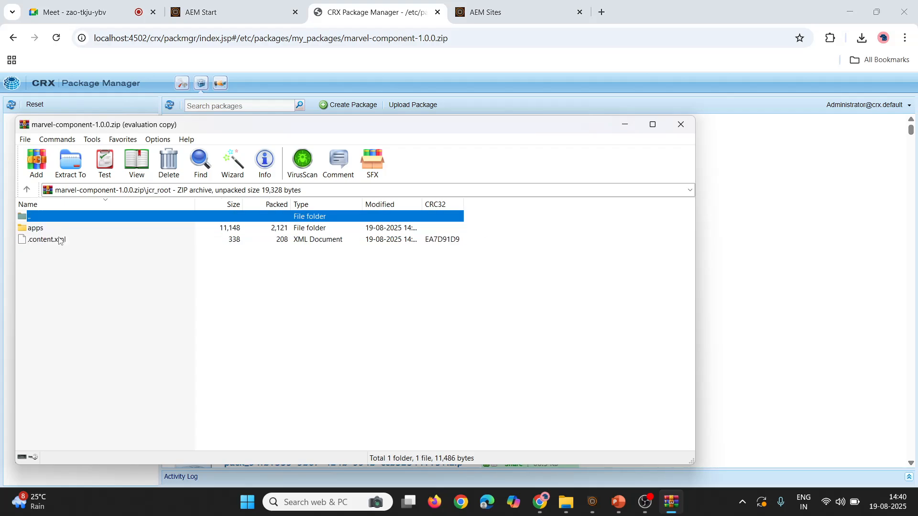
{"action": "double_click", "coordinate": [61, 229]}
{"action": "double_click", "coordinate": [61, 231]}
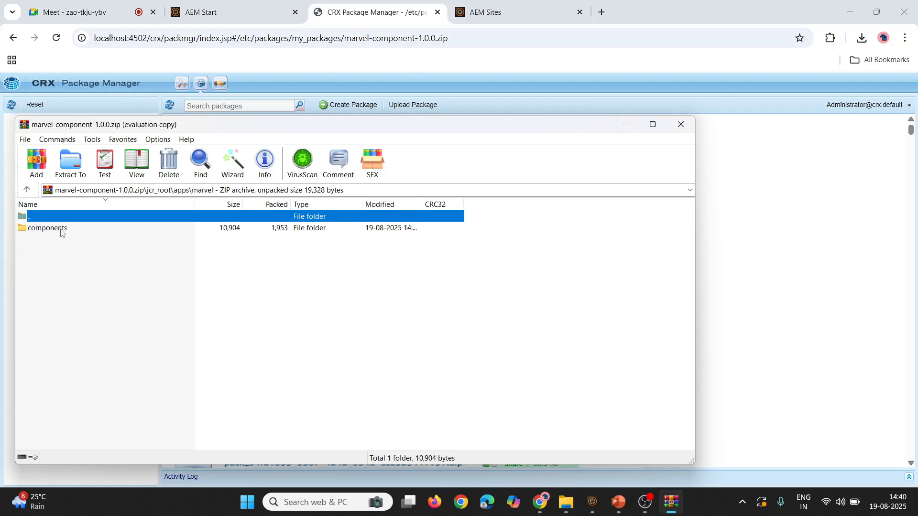
{"action": "double_click", "coordinate": [60, 229]}
{"action": "double_click", "coordinate": [60, 229]}
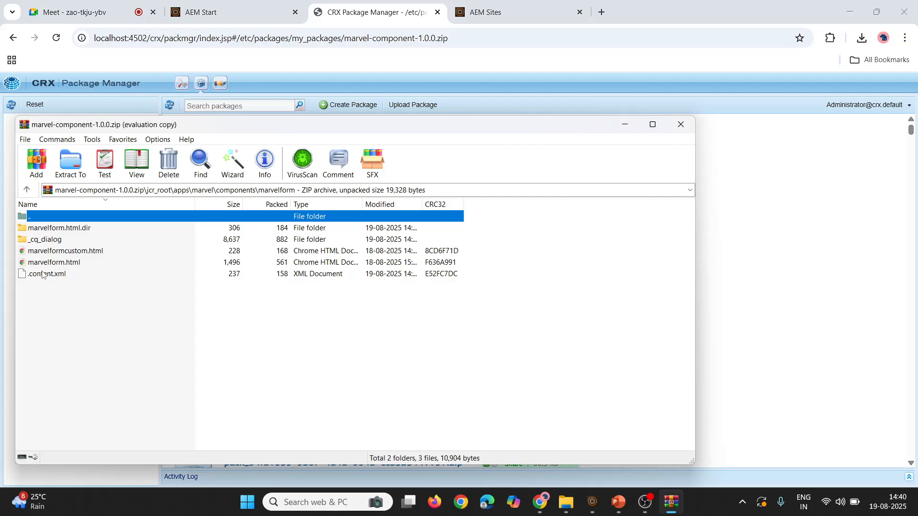
- Open .content.xml from the _cq_dialog folder and skim the dialog definition from start to end
{"action": "double_click", "coordinate": [49, 241]}
{"action": "left_click", "coordinate": [51, 231]}
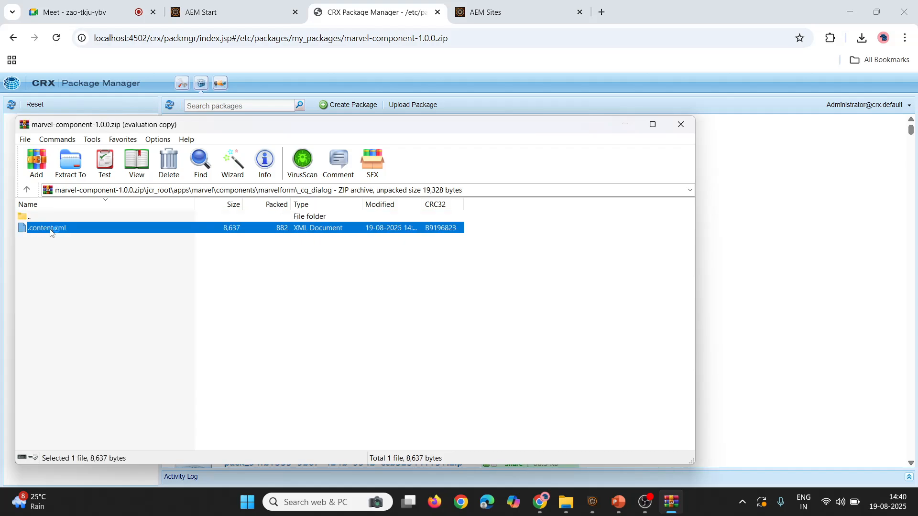
{"action": "double_click", "coordinate": [50, 231]}
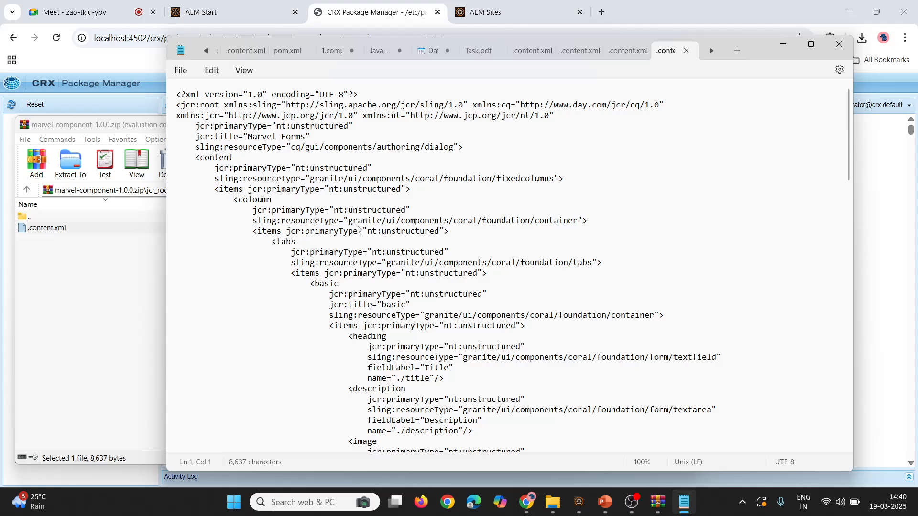
{"action": "scroll", "coordinate": [358, 228], "scroll_direction": "down", "scroll_amount": 15}
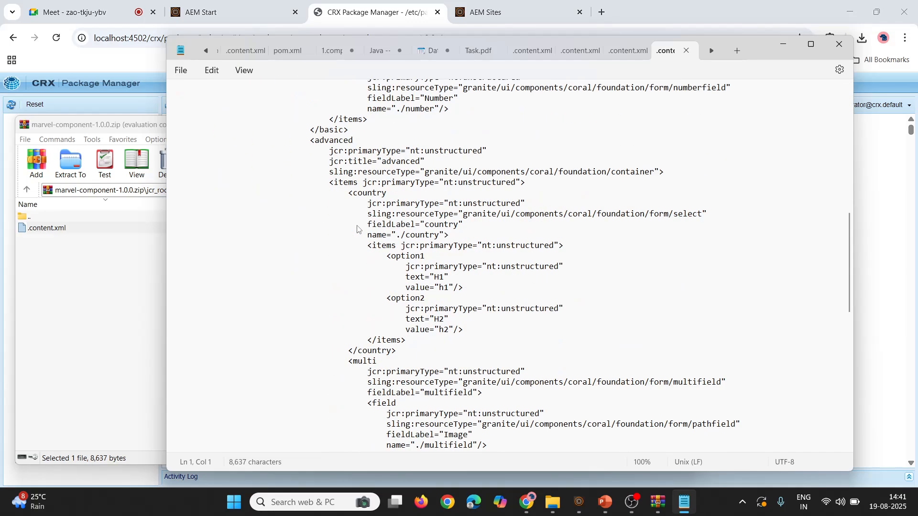
{"action": "scroll", "coordinate": [357, 228], "scroll_direction": "down", "scroll_amount": 15}
{"action": "scroll", "coordinate": [357, 229], "scroll_direction": "up", "scroll_amount": 1}
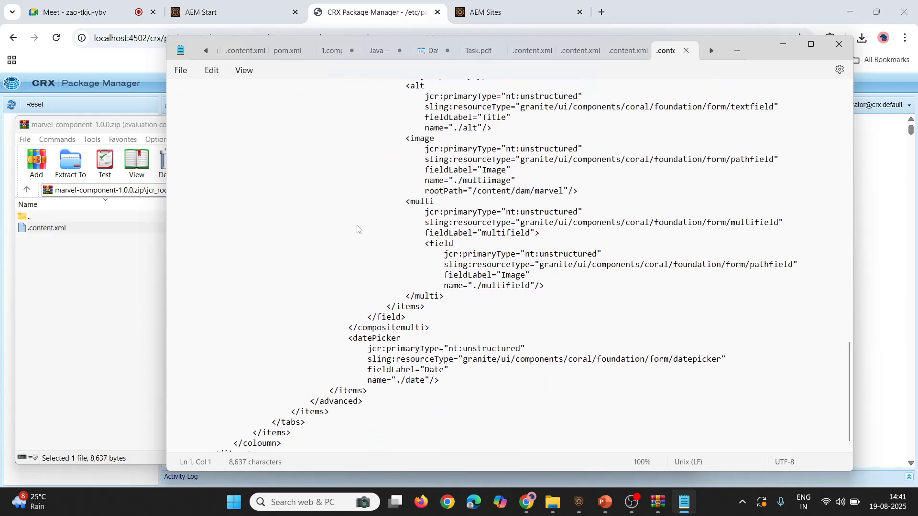
{"action": "scroll", "coordinate": [358, 228], "scroll_direction": "up", "scroll_amount": 20}
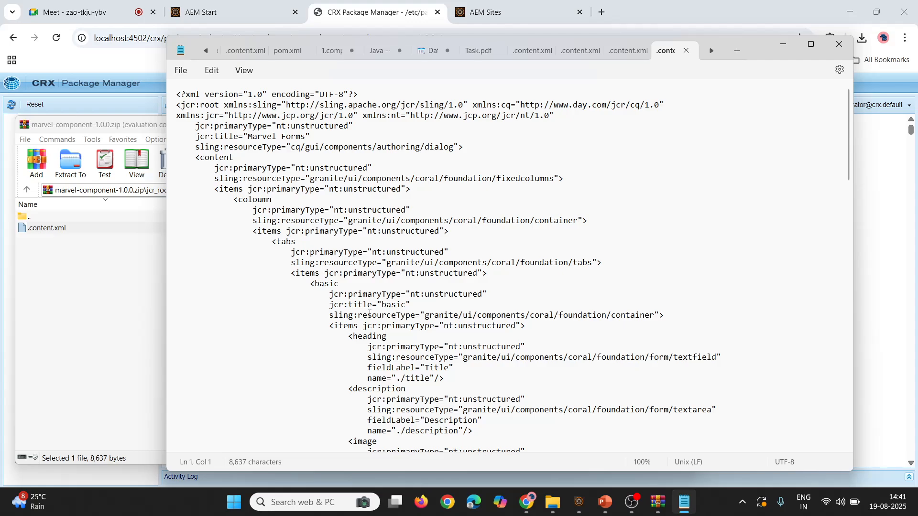
- Examine the basic and advanced tab nodes and the country field's options in the dialog XML, then minimize the text editor
{"action": "scroll", "coordinate": [370, 313], "scroll_direction": "down", "scroll_amount": 11}
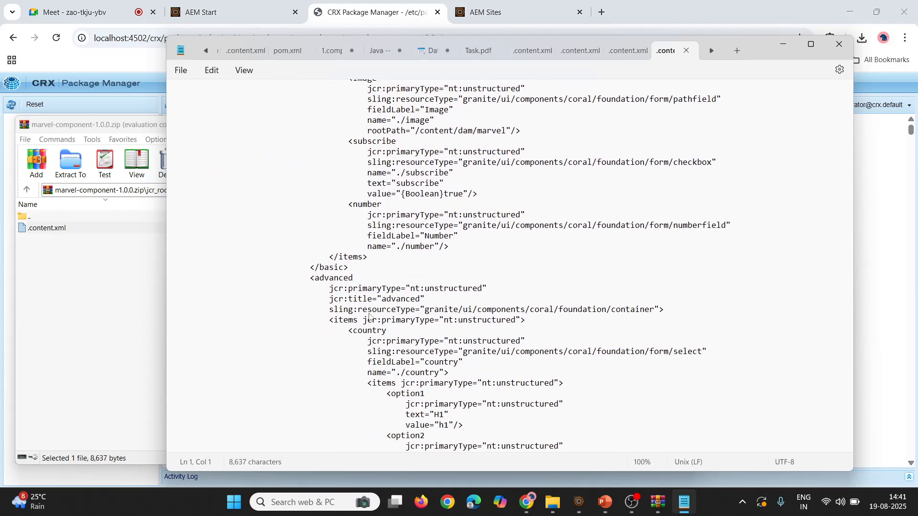
{"action": "scroll", "coordinate": [370, 316], "scroll_direction": "up", "scroll_amount": 11}
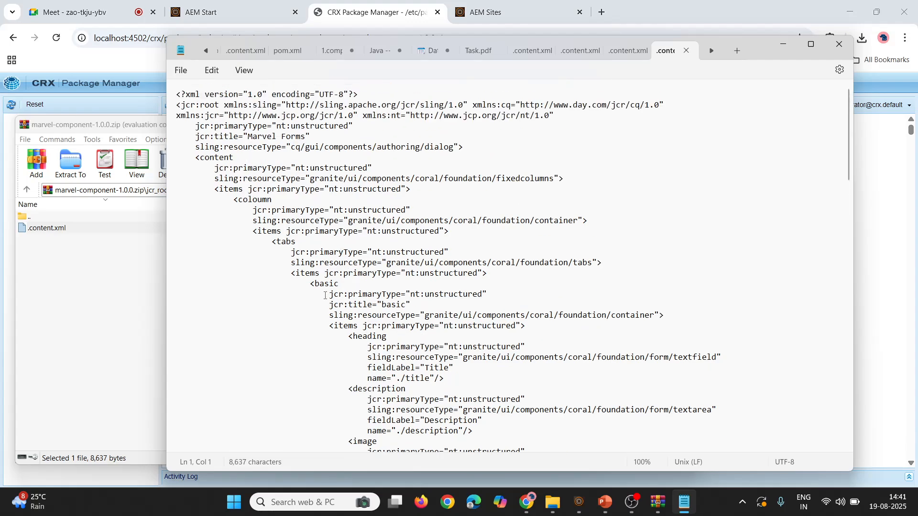
{"action": "double_click", "coordinate": [325, 283]}
{"action": "scroll", "coordinate": [330, 267], "scroll_direction": "down", "scroll_amount": 13}
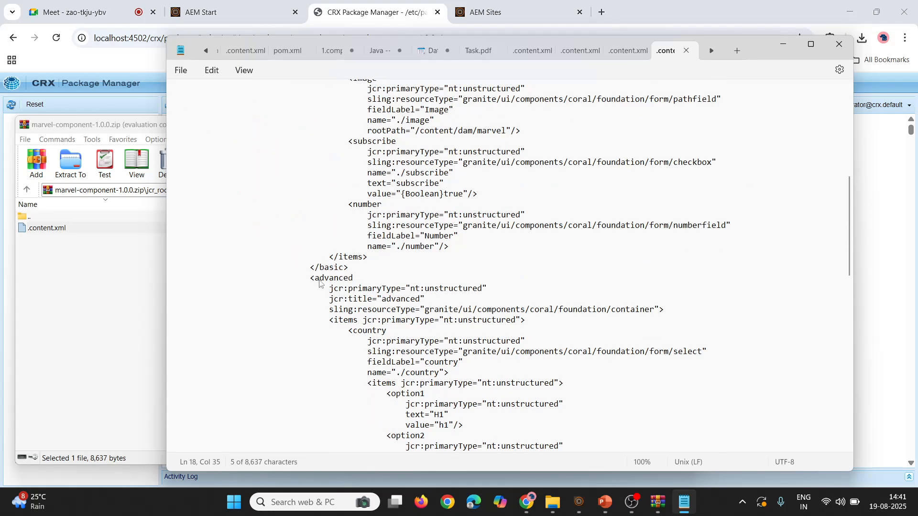
{"action": "double_click", "coordinate": [333, 236]}
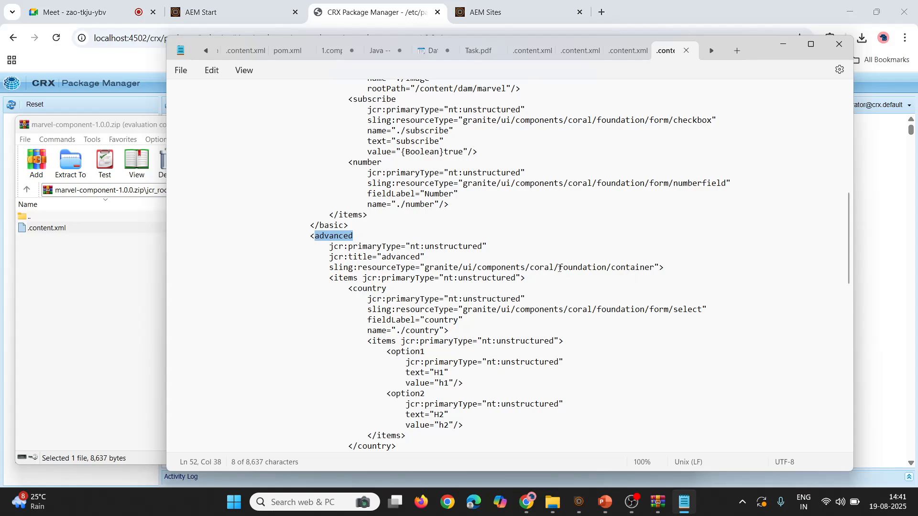
{"action": "left_click", "coordinate": [530, 267]}
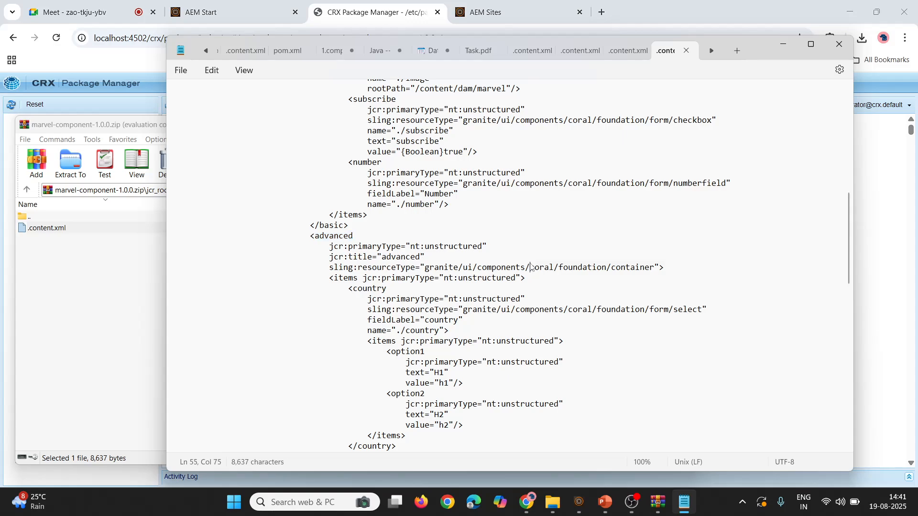
{"action": "key", "text": "shift+Home"}
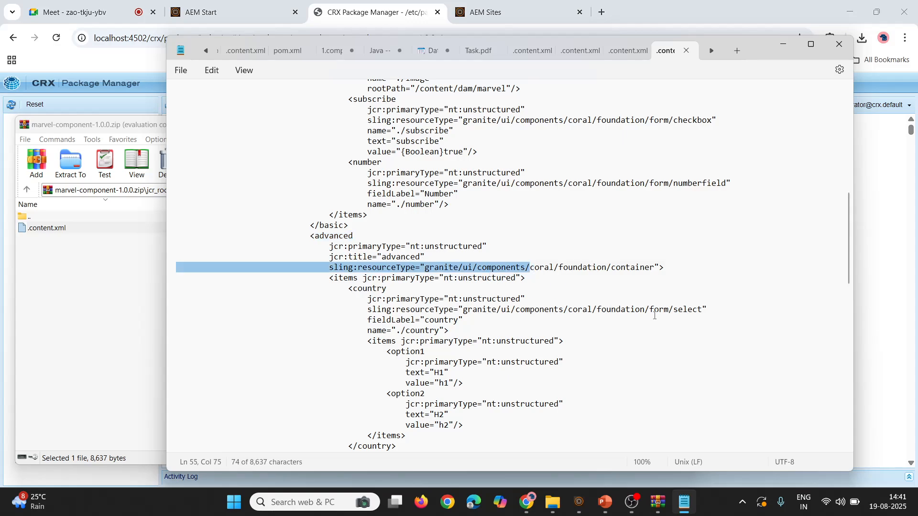
{"action": "left_click", "coordinate": [650, 315]}
{"action": "scroll", "coordinate": [518, 333], "scroll_direction": "down", "scroll_amount": 4}
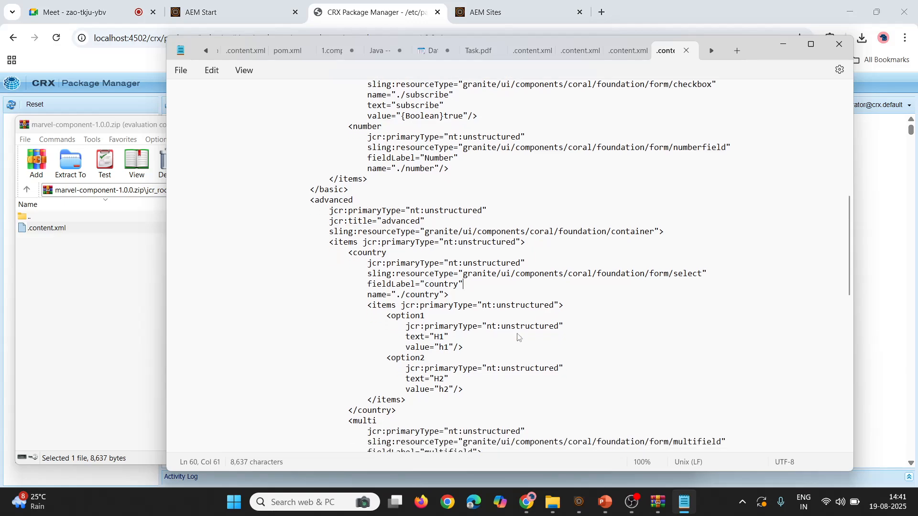
{"action": "scroll", "coordinate": [479, 338], "scroll_direction": "down", "scroll_amount": 2}
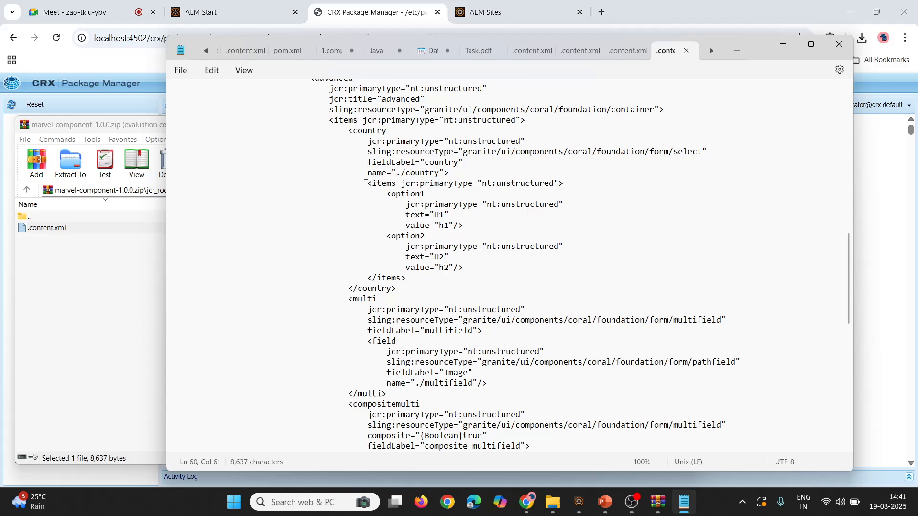
{"action": "left_click_drag", "start_coordinate": [365, 175], "coordinate": [425, 283]}
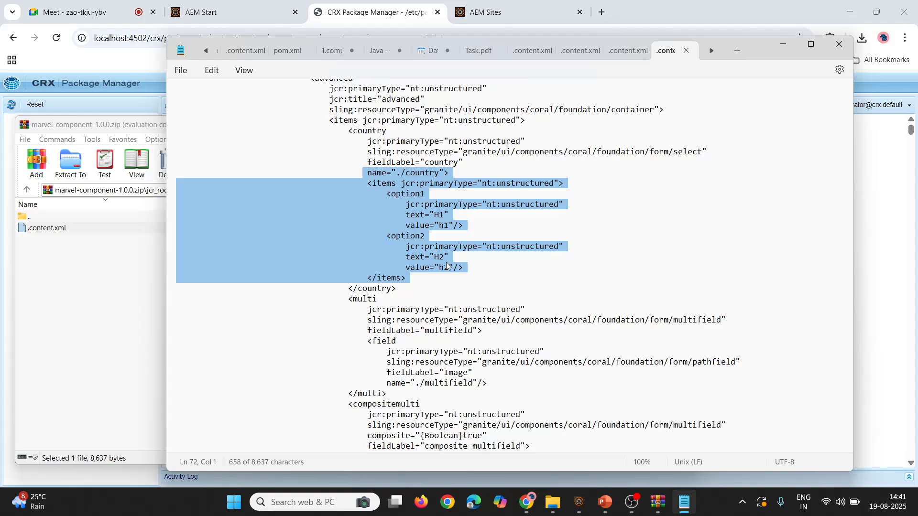
{"action": "scroll", "coordinate": [447, 267], "scroll_direction": "up", "scroll_amount": 7}
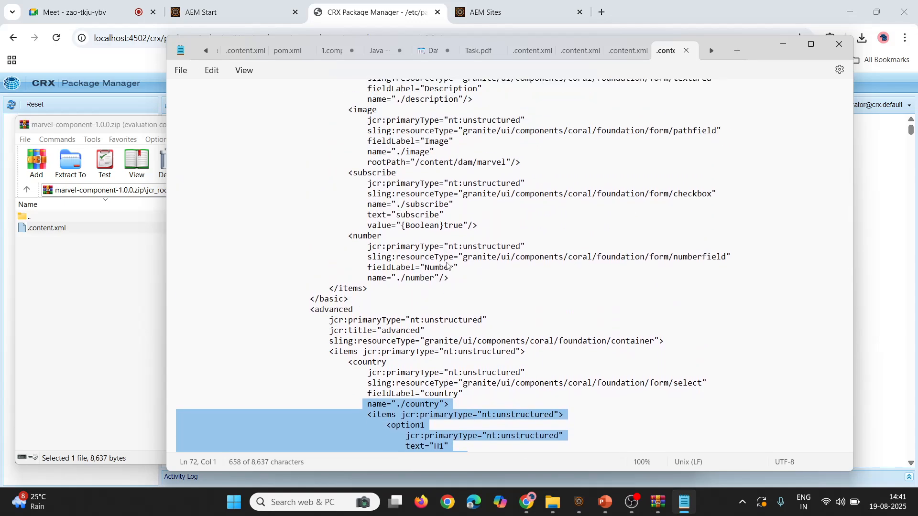
{"action": "left_click", "coordinate": [782, 44]}
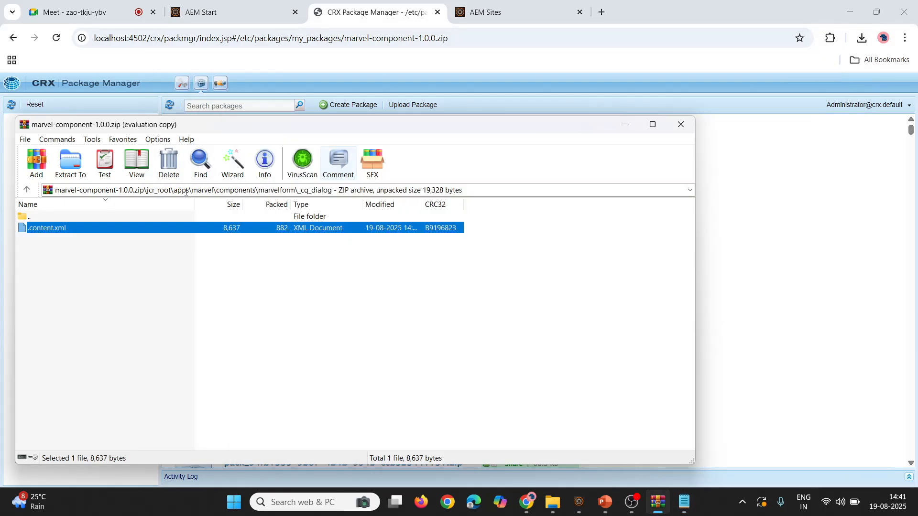
- Return to the marvelform folder, view marvelformcustom.html in the browser, then close the page and minimize the browser
{"action": "double_click", "coordinate": [142, 215]}
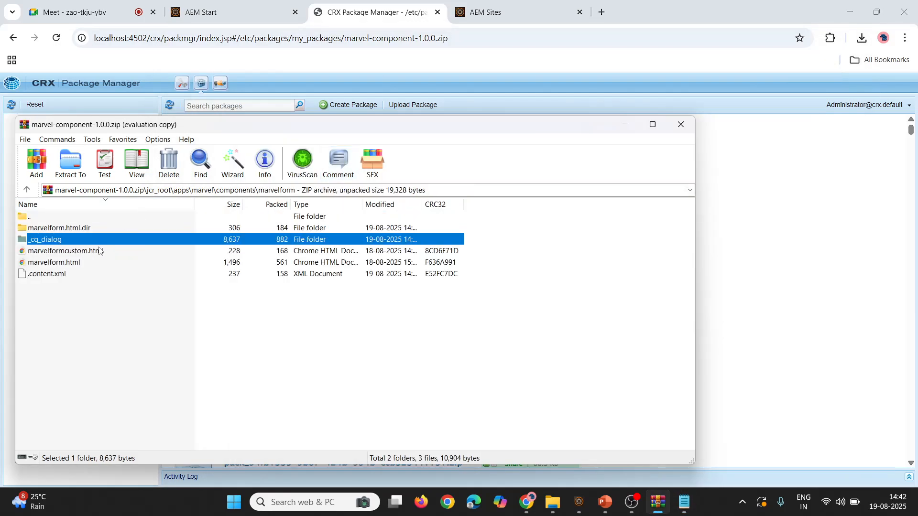
{"action": "double_click", "coordinate": [100, 251]}
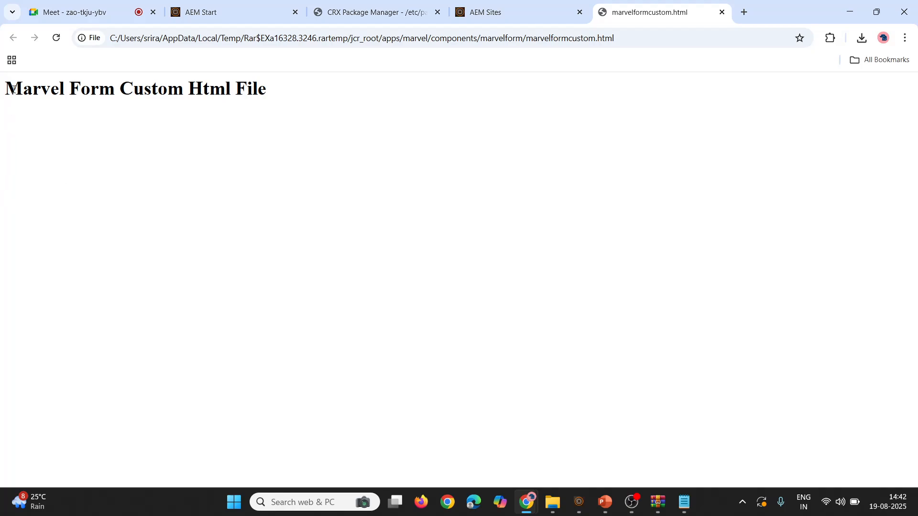
{"action": "left_click_drag", "start_coordinate": [5, 89], "coordinate": [255, 82]}
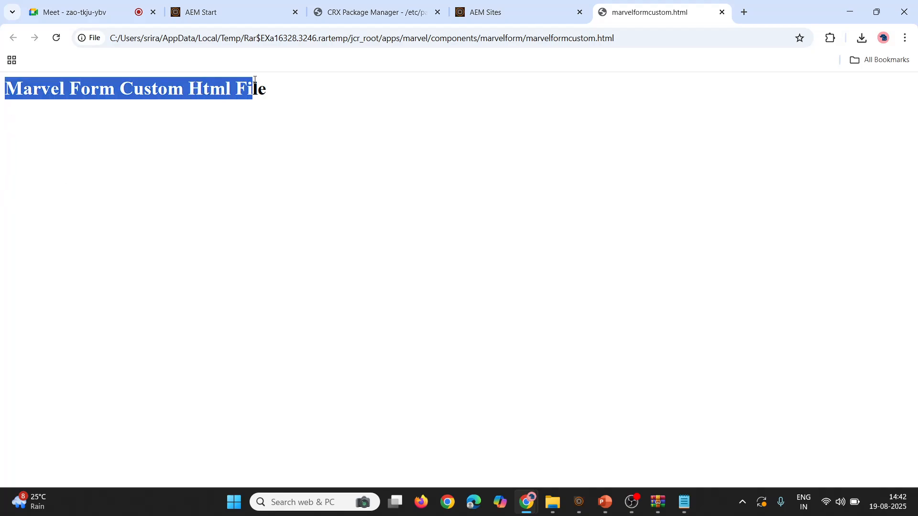
{"action": "left_click", "coordinate": [722, 13]}
{"action": "left_click", "coordinate": [849, 12]}
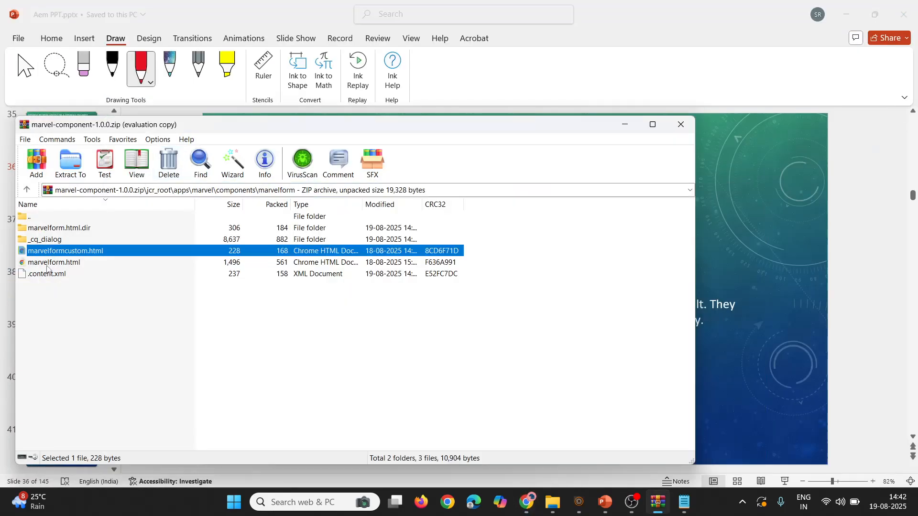
- Open marvelform.html from the archive and examine its property expressions and the FirstName and LastName lines, then minimize the browser
{"action": "left_click", "coordinate": [47, 264]}
{"action": "double_click", "coordinate": [47, 267]}
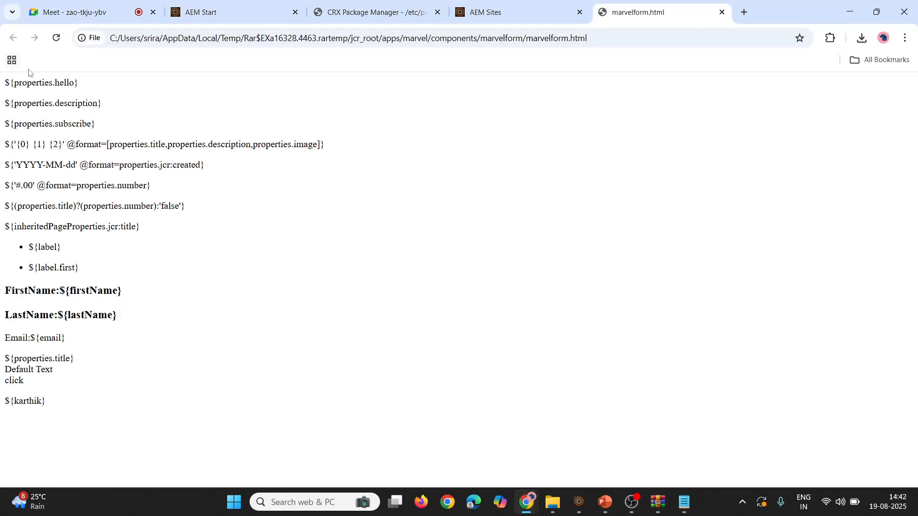
{"action": "left_click_drag", "start_coordinate": [2, 84], "coordinate": [198, 231]}
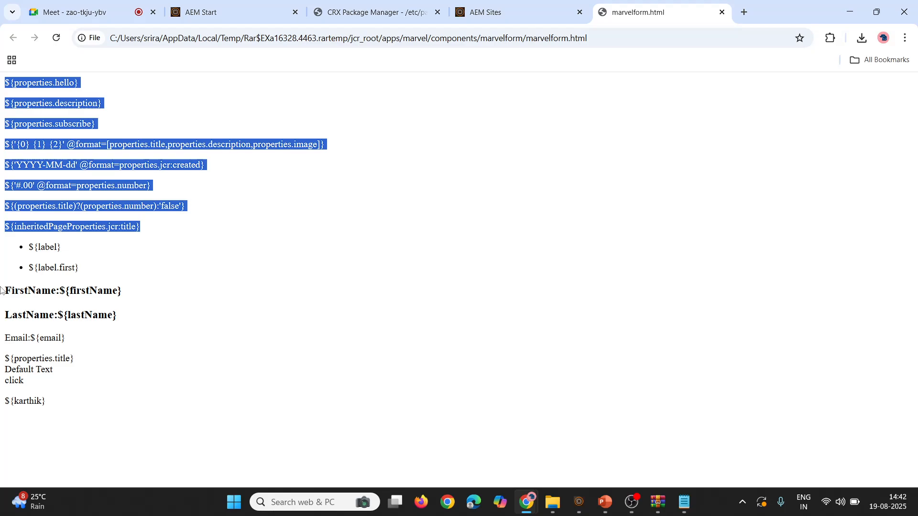
{"action": "left_click_drag", "start_coordinate": [1, 291], "coordinate": [127, 296]}
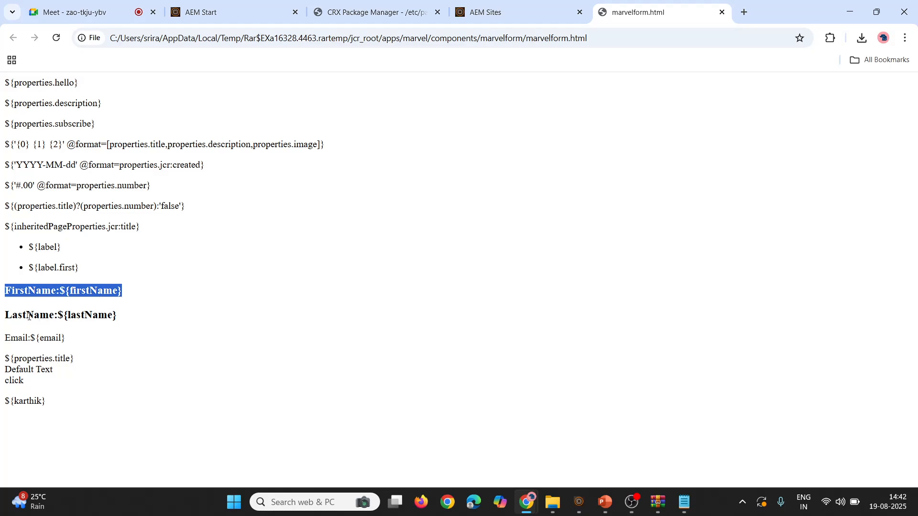
{"action": "left_click_drag", "start_coordinate": [4, 316], "coordinate": [162, 317]}
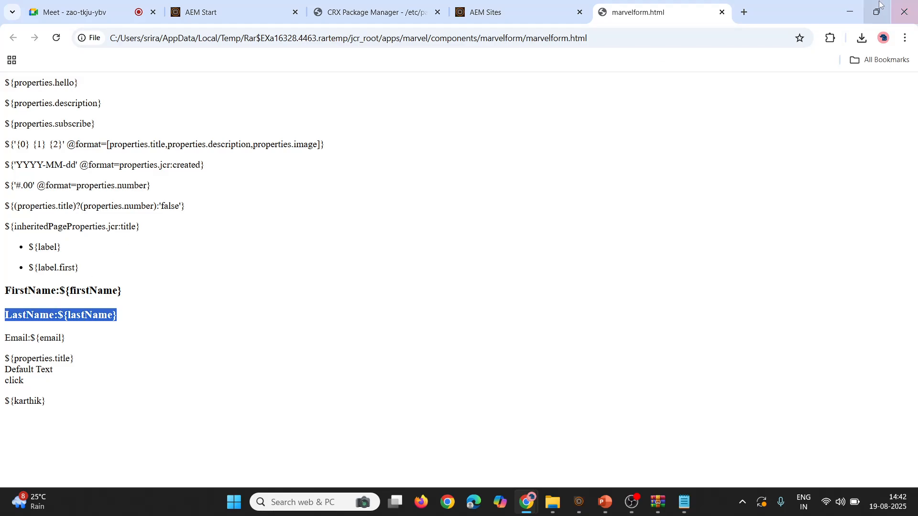
{"action": "left_click", "coordinate": [850, 12]}
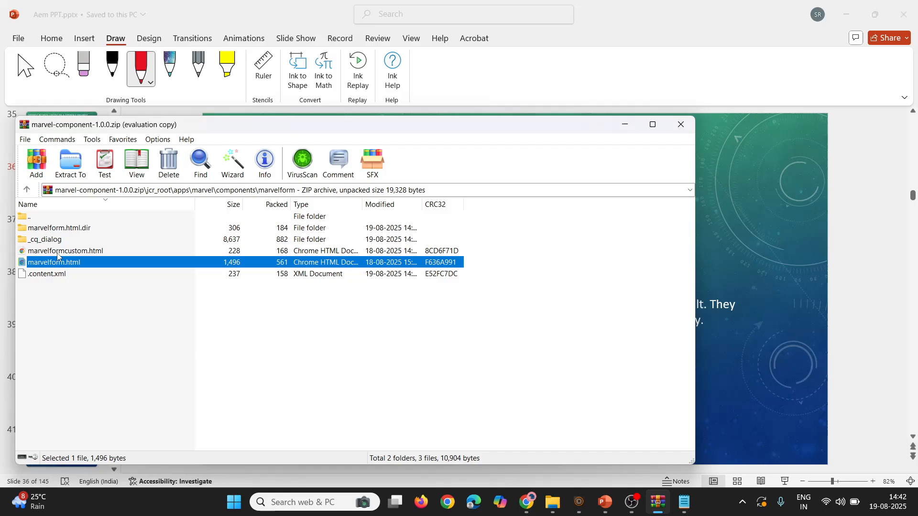
- Go up to the archive's components folder, then minimize the archive and presentation windows to reach the aem-guides-marvel project folder
{"action": "left_click", "coordinate": [96, 278]}
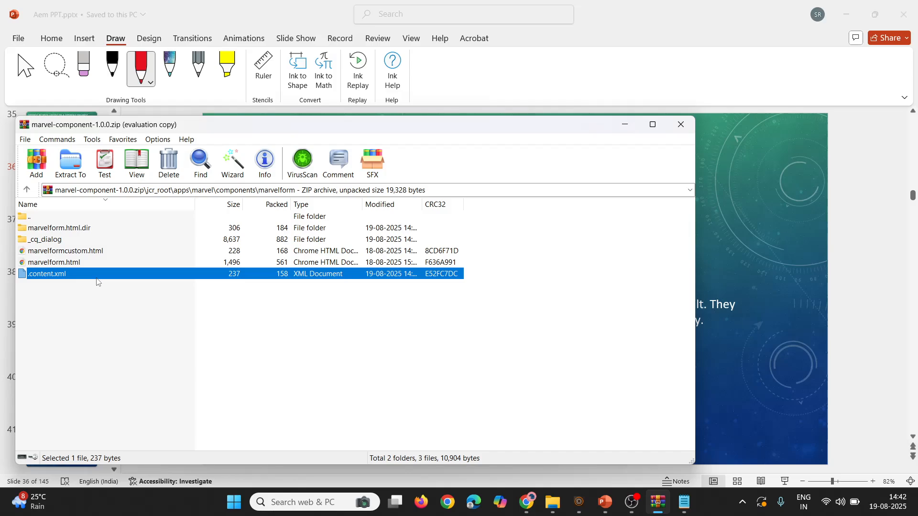
{"action": "double_click", "coordinate": [45, 218]}
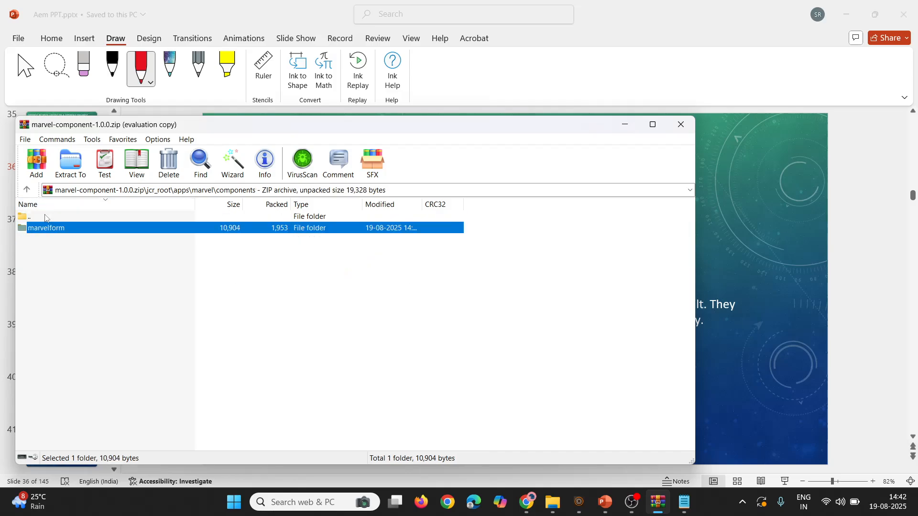
{"action": "left_click", "coordinate": [45, 218]}
{"action": "left_click", "coordinate": [625, 124]}
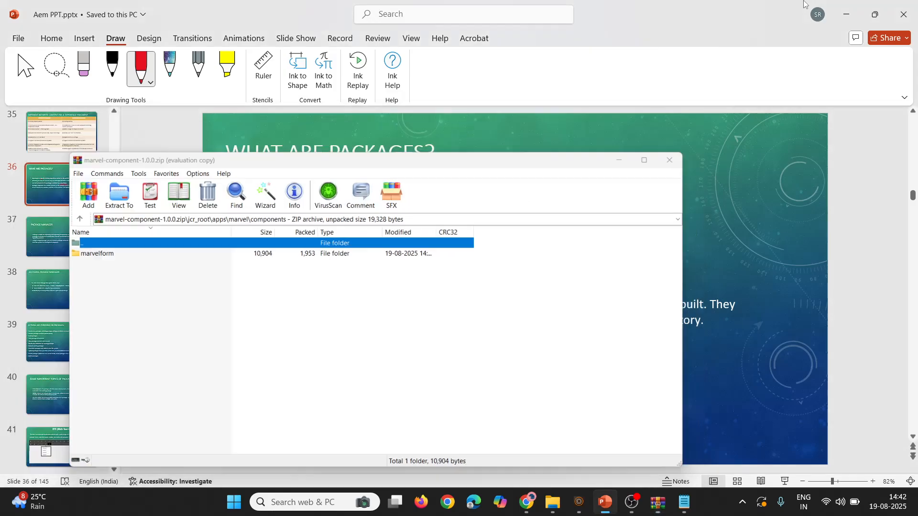
{"action": "left_click", "coordinate": [845, 14]}
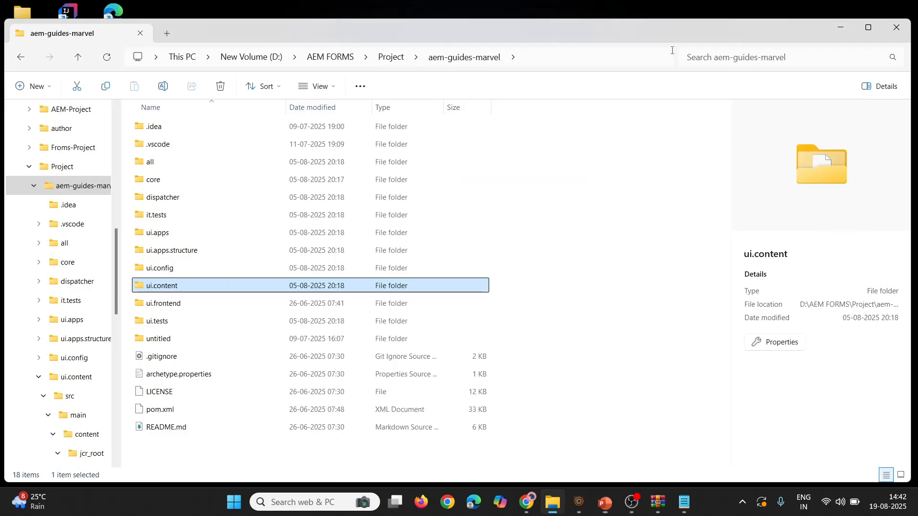
- Minimize the project folder window and return to the CRX Package Manager page in the browser
{"action": "left_click", "coordinate": [841, 27]}
{"action": "mouse_move", "coordinate": [552, 509]}
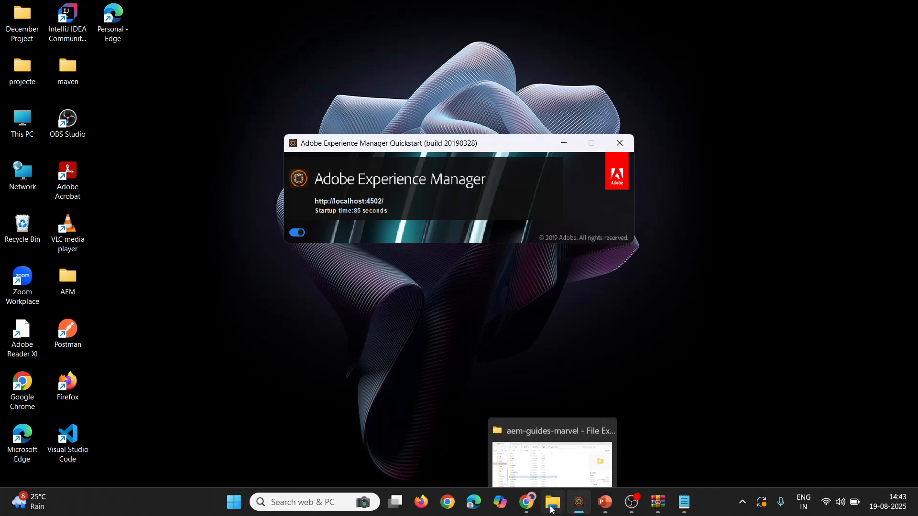
{"action": "left_click", "coordinate": [516, 440]}
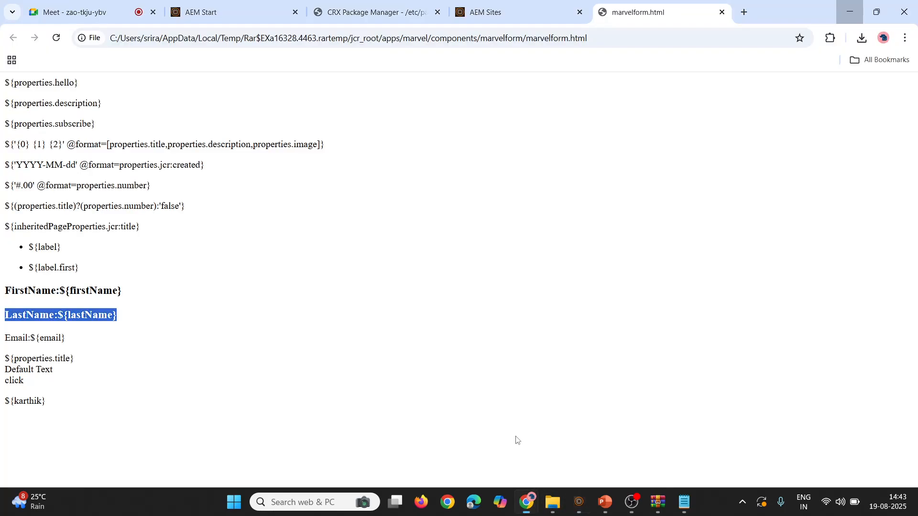
{"action": "left_click", "coordinate": [525, 5]}
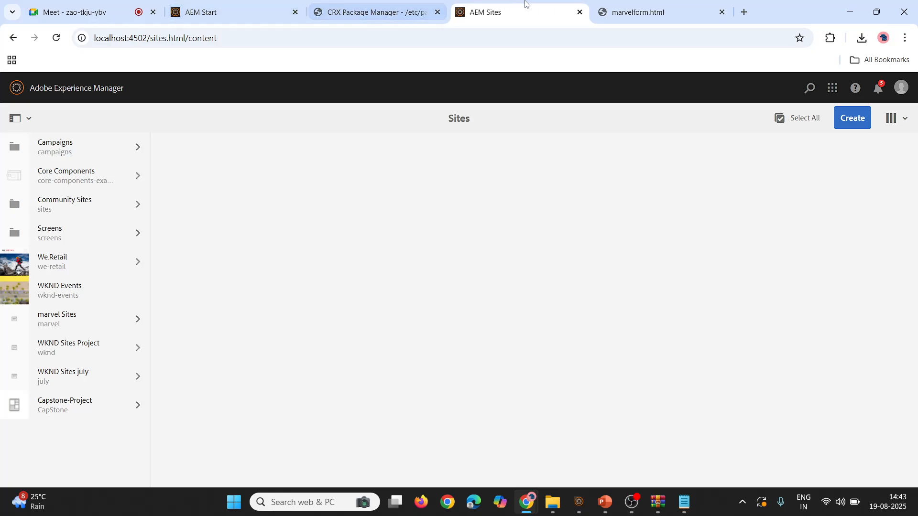
{"action": "left_click", "coordinate": [373, 12]}
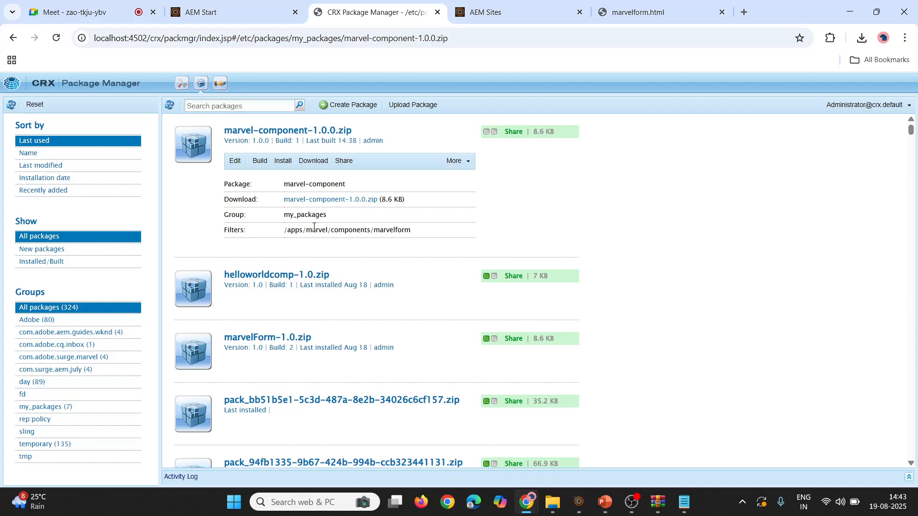
- Create a new package named marvel-pages in the my_packages group
{"action": "left_click", "coordinate": [334, 104]}
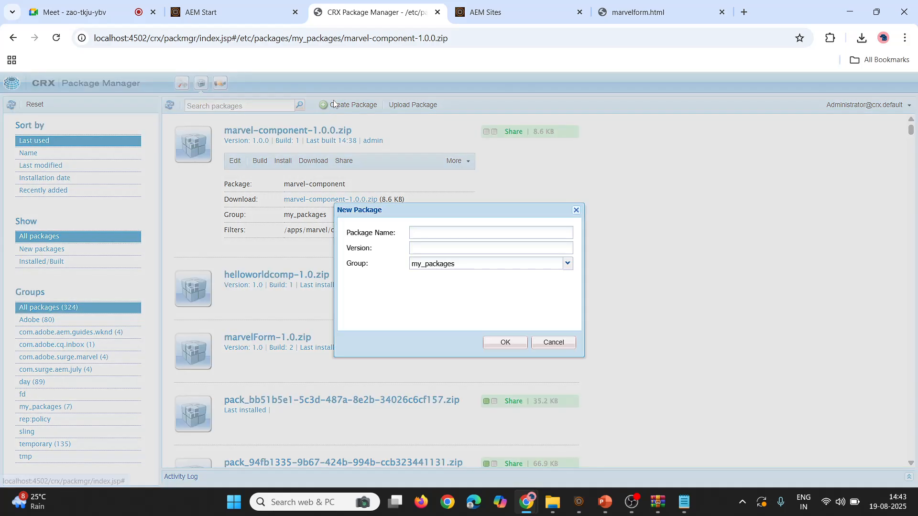
{"action": "type", "text": "ma"}
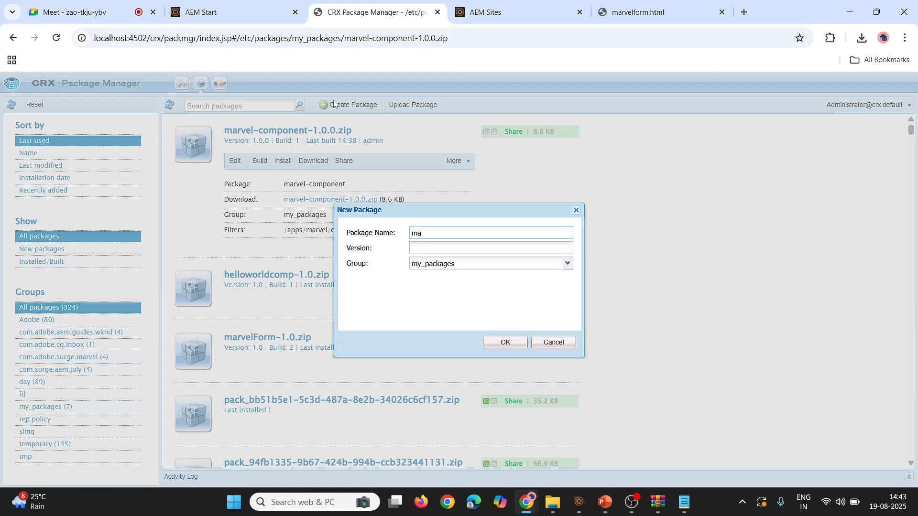
{"action": "type", "text": "arvel-pages"}
{"action": "left_click", "coordinate": [502, 342]}
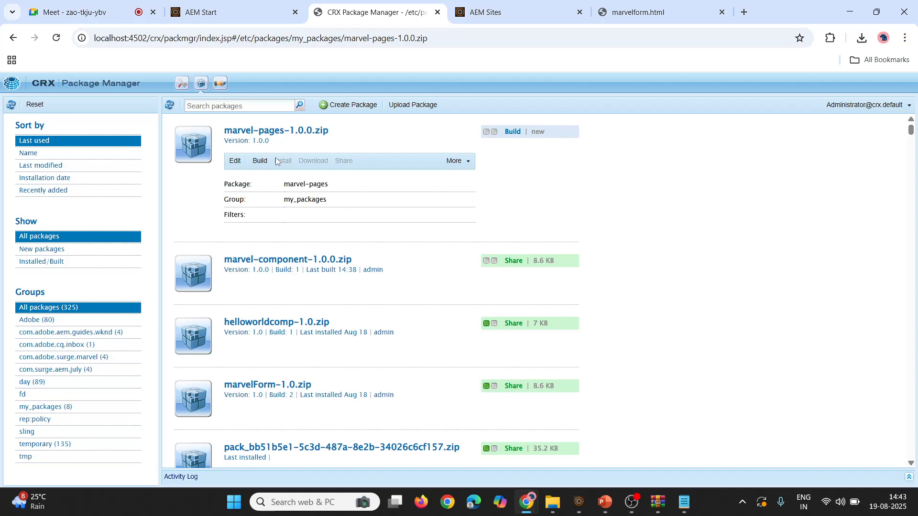
- Edit the marvel-pages package and add a filter with the root path /content/marvel/us/en
{"action": "left_click", "coordinate": [235, 161]}
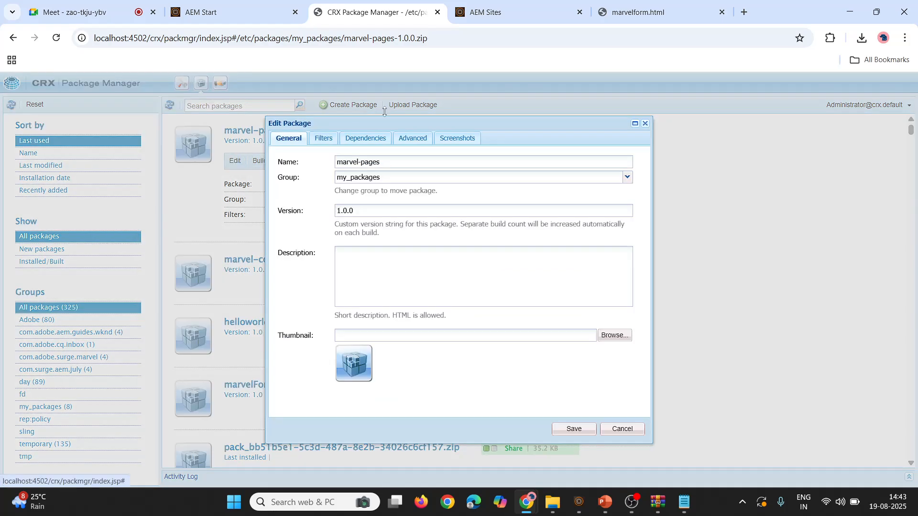
{"action": "left_click", "coordinate": [323, 139]}
{"action": "left_click", "coordinate": [307, 162]}
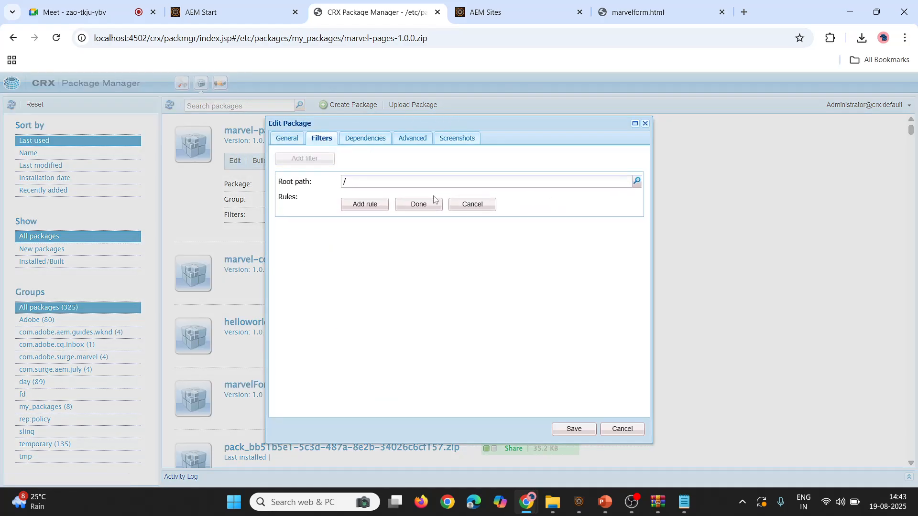
{"action": "left_click", "coordinate": [637, 182]}
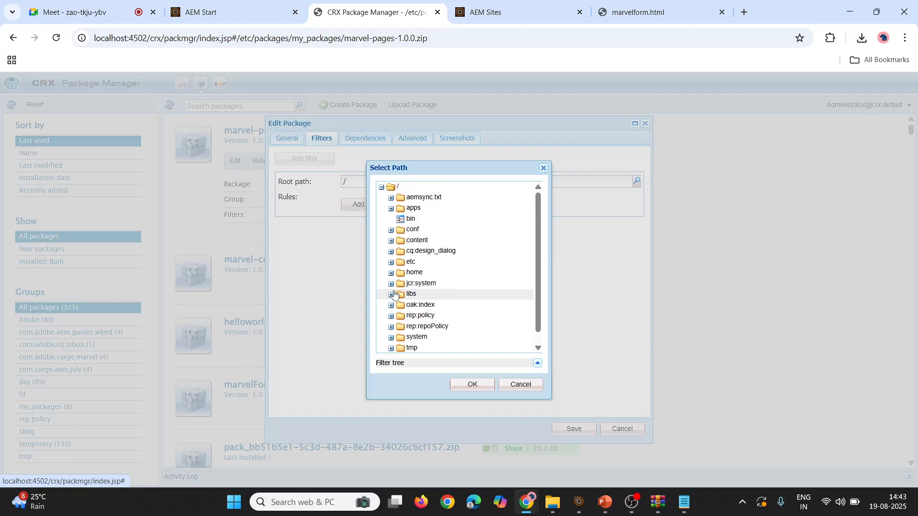
{"action": "left_click", "coordinate": [390, 240]}
{"action": "scroll", "coordinate": [388, 240], "scroll_direction": "down", "scroll_amount": 10}
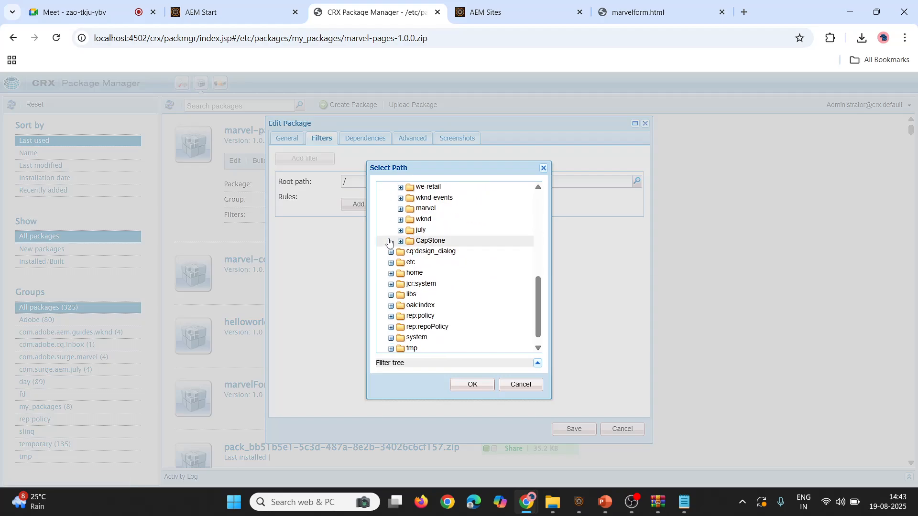
{"action": "left_click", "coordinate": [401, 210]}
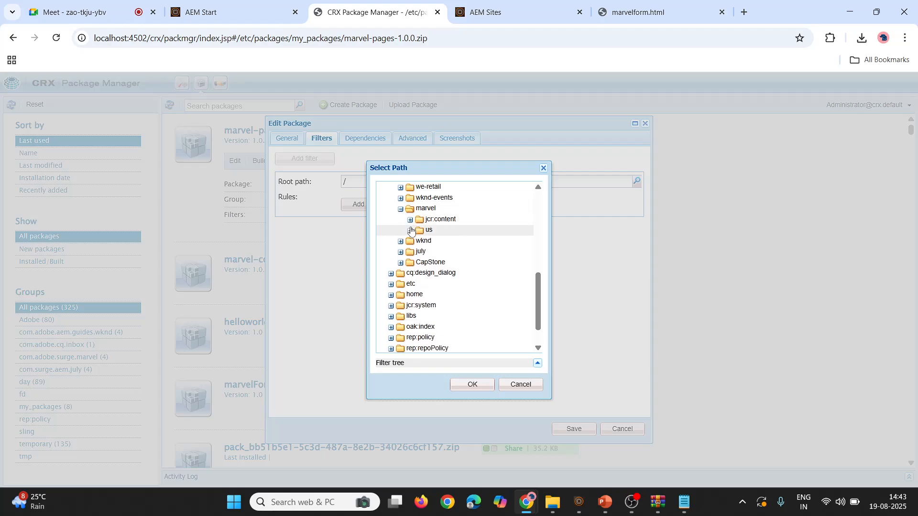
{"action": "left_click", "coordinate": [410, 231]}
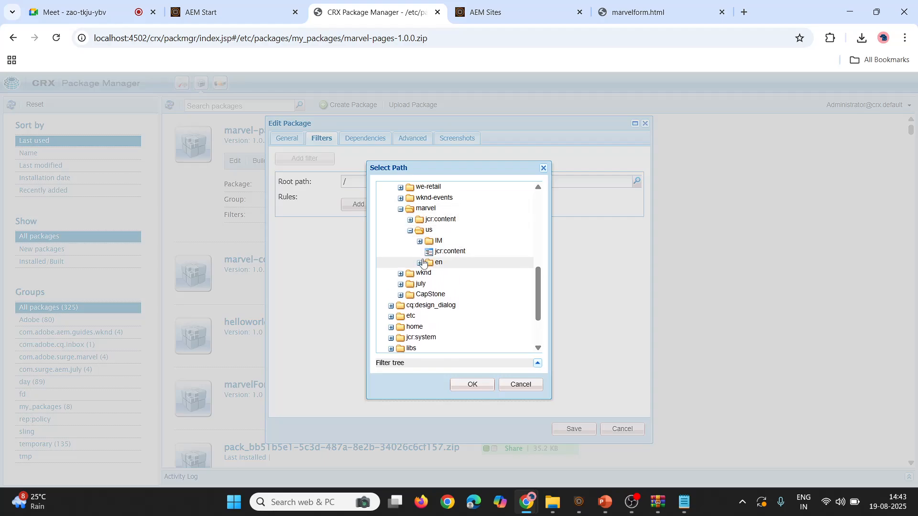
{"action": "left_click", "coordinate": [422, 263]}
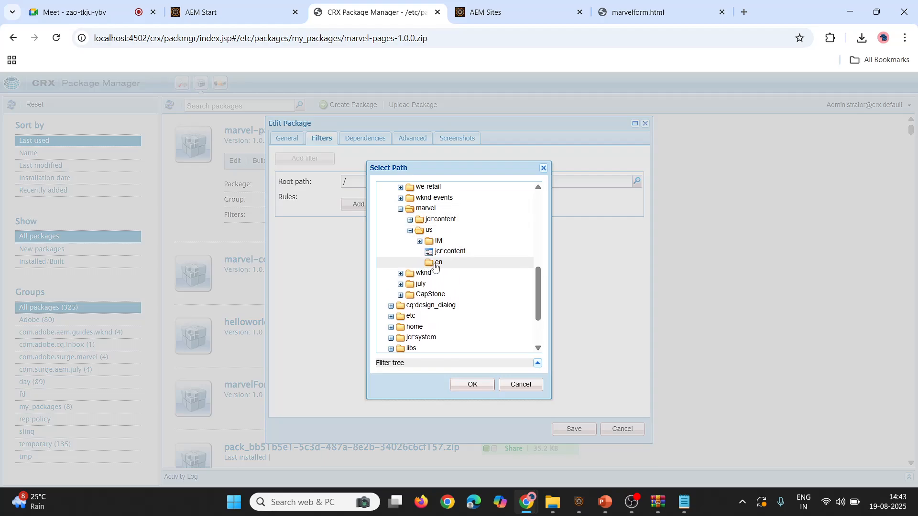
{"action": "left_click", "coordinate": [463, 390]}
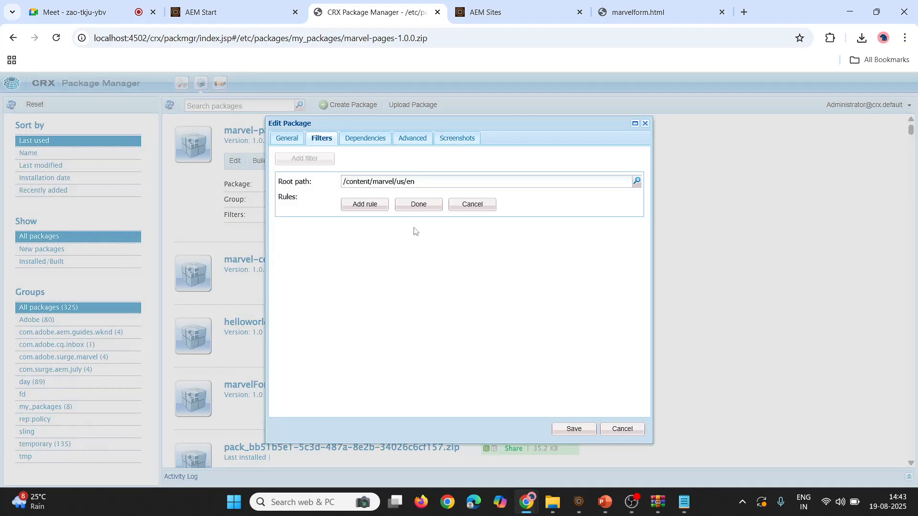
{"action": "left_click", "coordinate": [407, 209]}
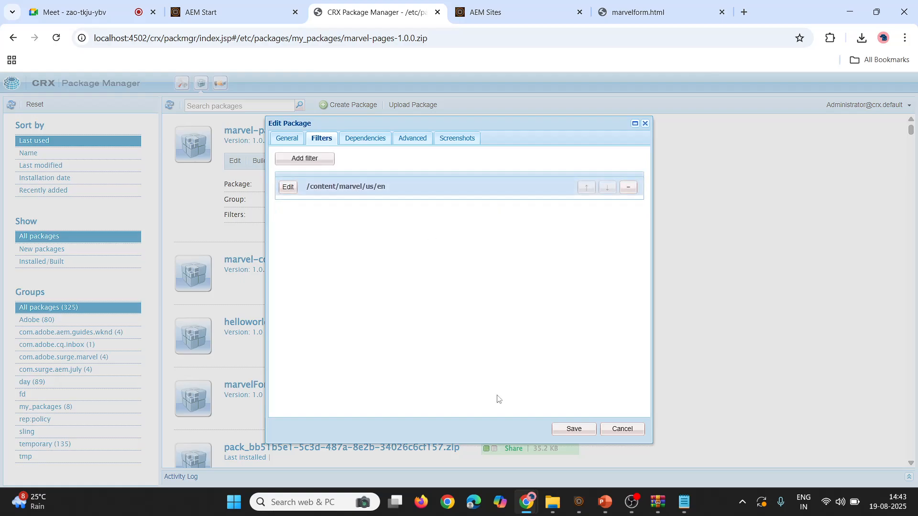
- Save the edited marvel-pages package and build it
{"action": "left_click", "coordinate": [570, 429]}
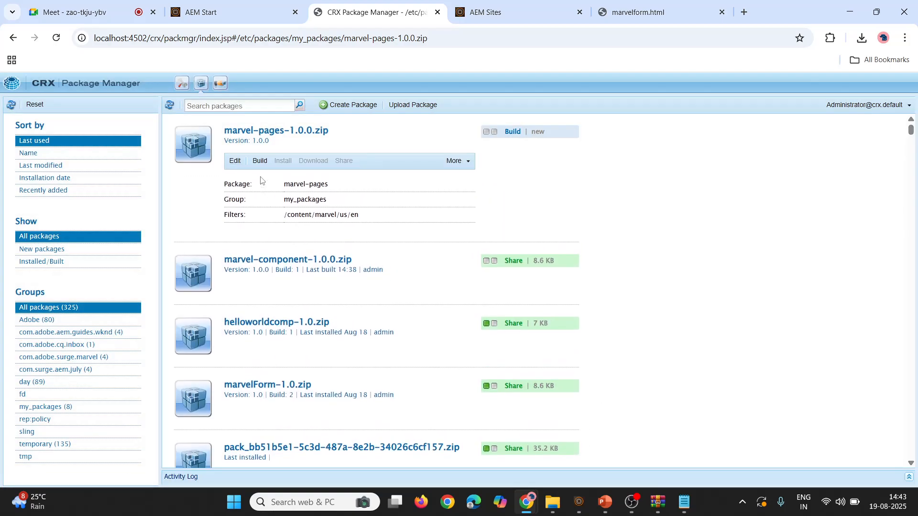
{"action": "left_click", "coordinate": [252, 165]}
{"action": "left_click", "coordinate": [433, 299]}
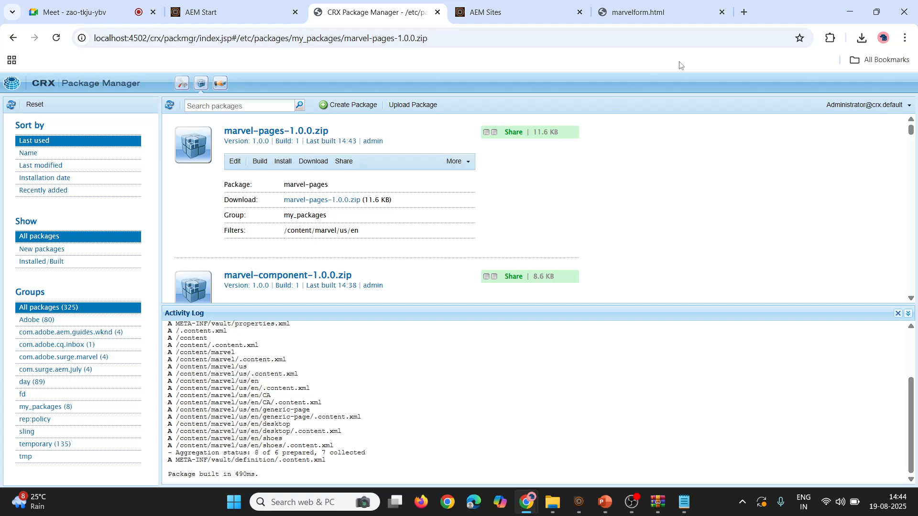
- Open localhost:4502/miscadmin in a new browser tab and expand the packages folder in the Tools tree
{"action": "left_click", "coordinate": [743, 12]}
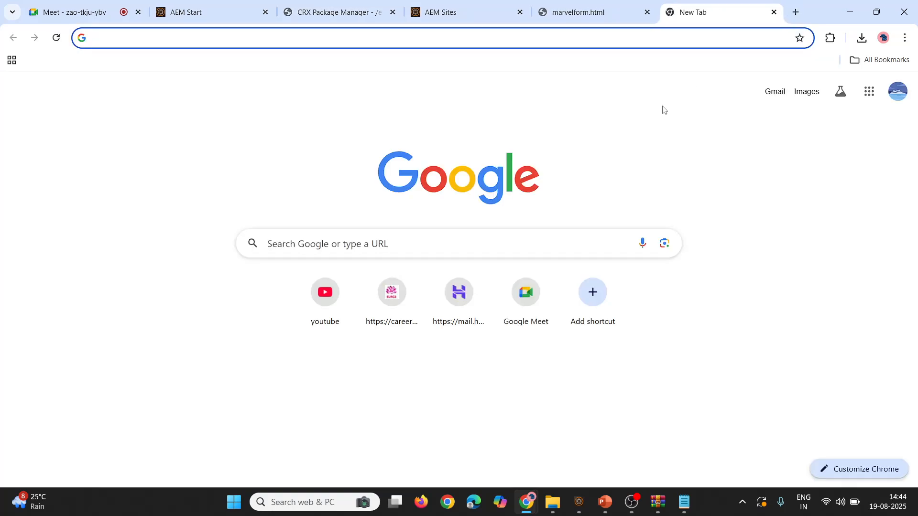
{"action": "type", "text": "localhost:"}
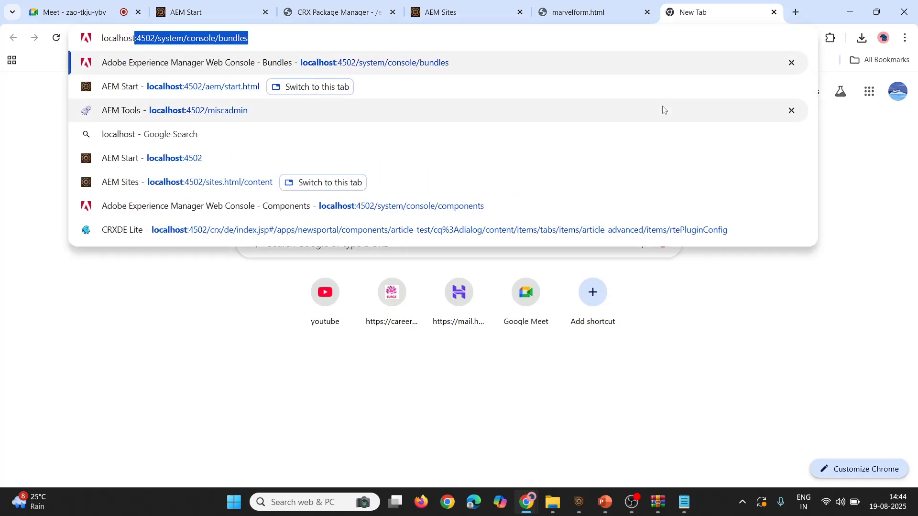
{"action": "type", "text": "4502"}
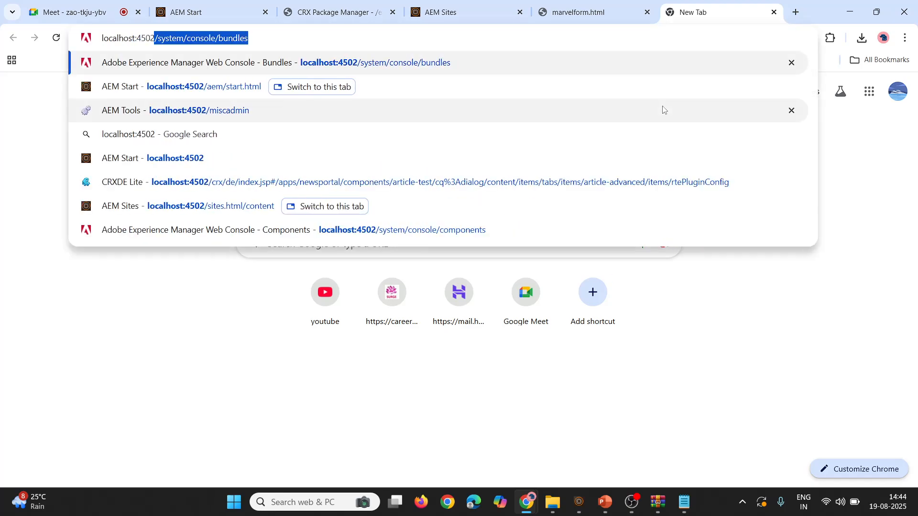
{"action": "type", "text": "/mi"}
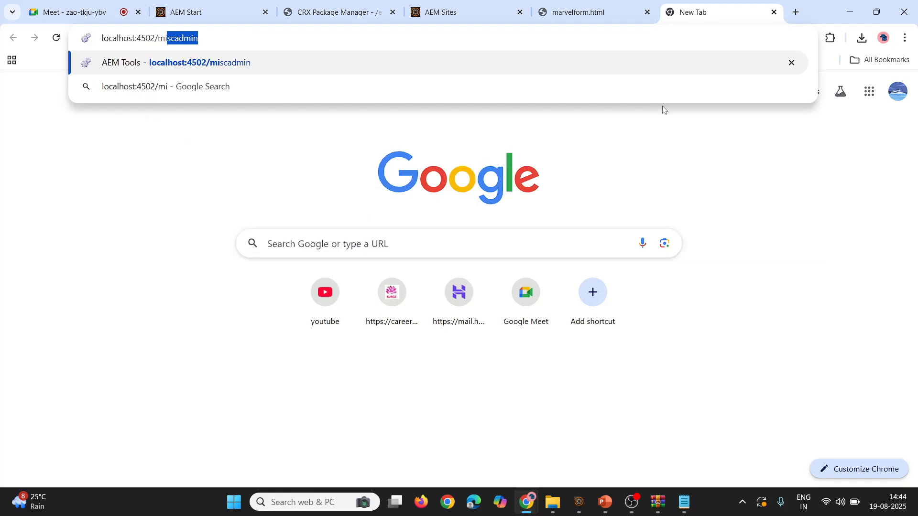
{"action": "type", "text": "sc"}
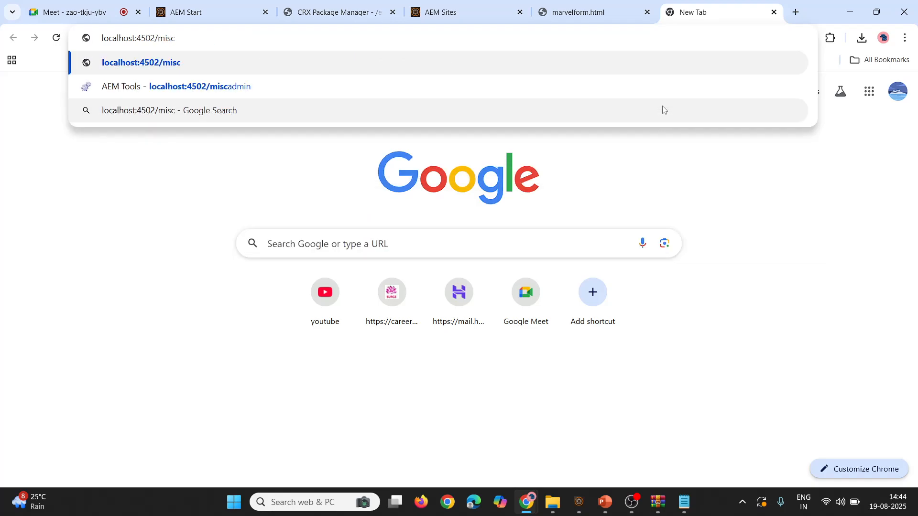
{"action": "type", "text": "a"}
{"action": "key", "text": "Return"}
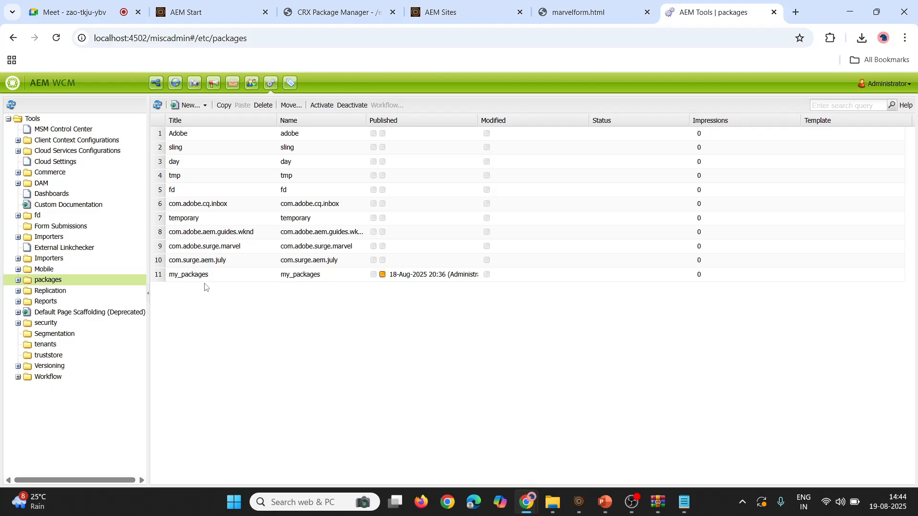
{"action": "left_click", "coordinate": [19, 280]}
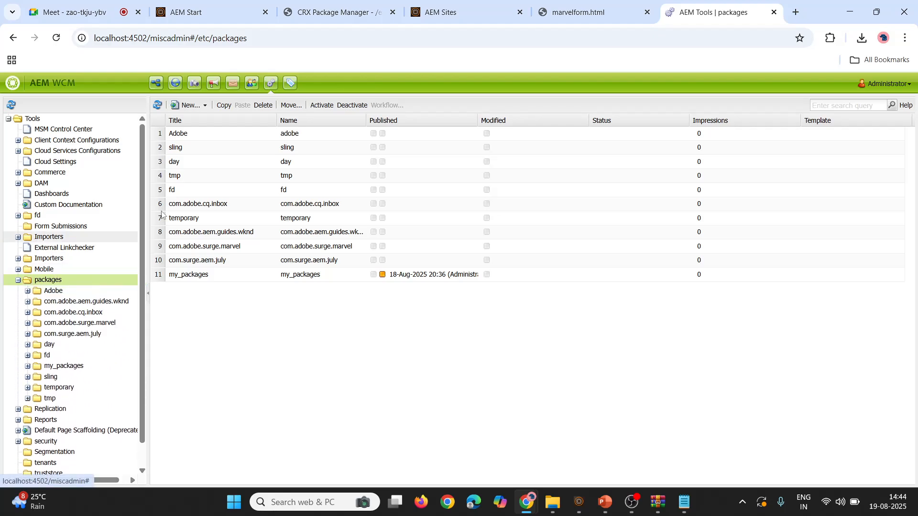
- View the Create Page and New Package forms for the packages folder, closing each without creating anything
{"action": "left_click", "coordinate": [189, 106]}
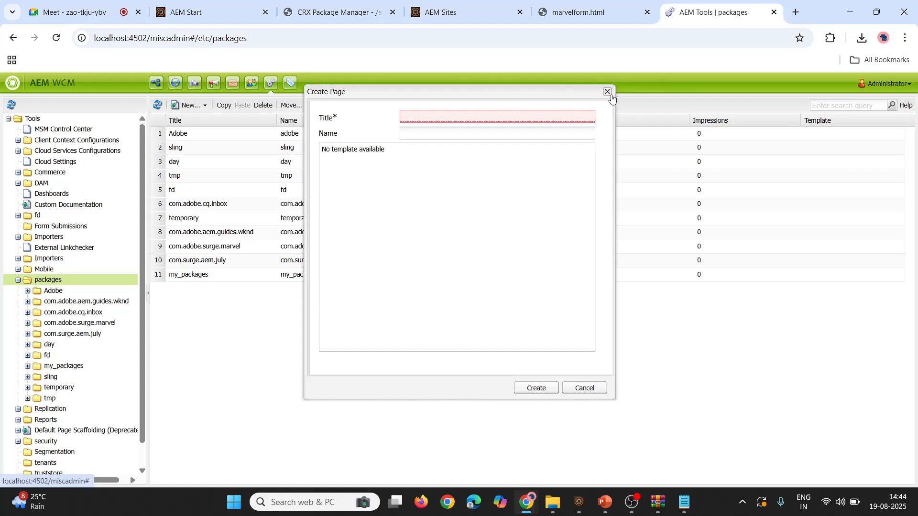
{"action": "left_click", "coordinate": [607, 93]}
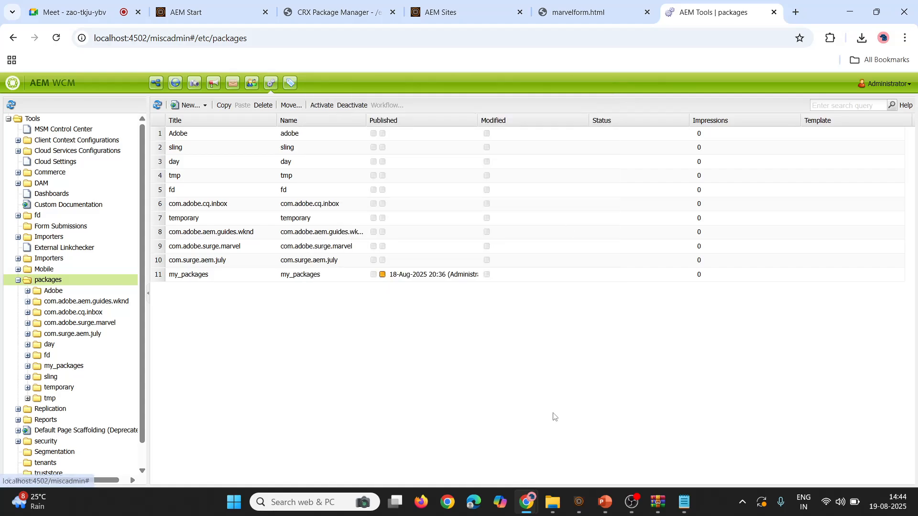
{"action": "left_click", "coordinate": [203, 106]}
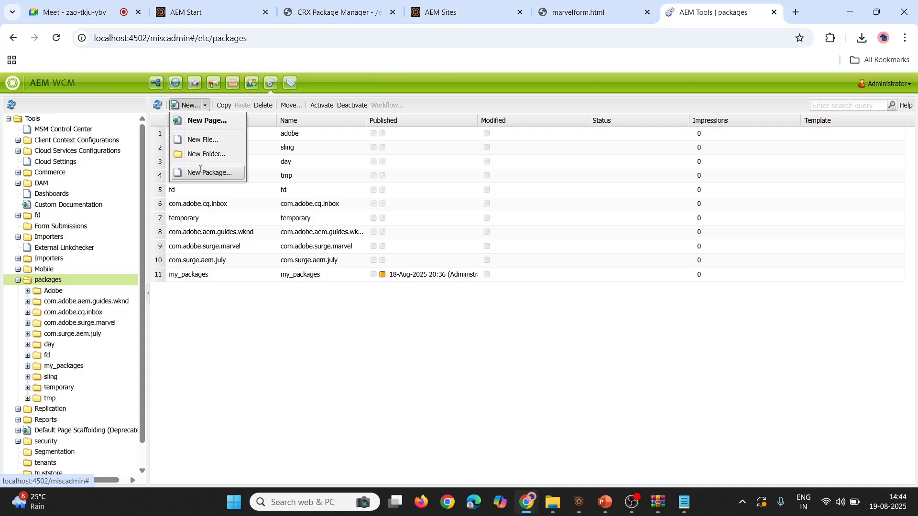
{"action": "left_click", "coordinate": [200, 171]}
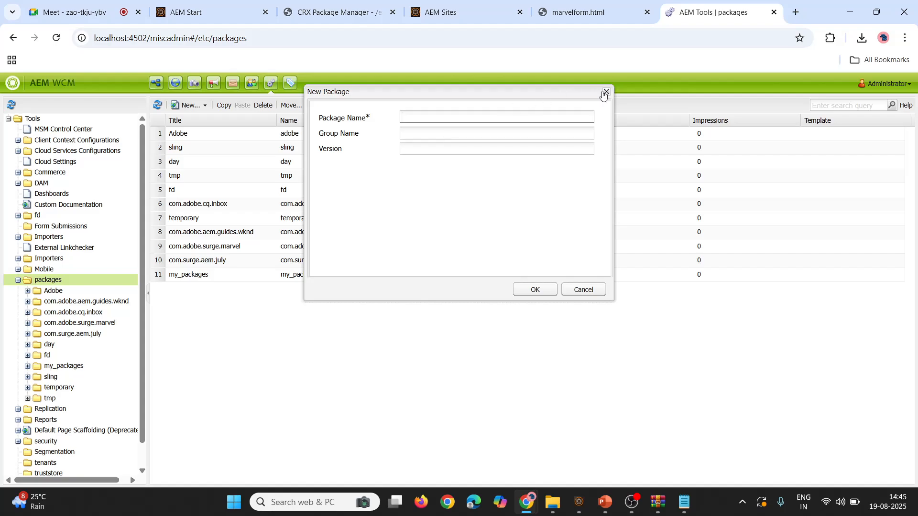
{"action": "left_click", "coordinate": [607, 92]}
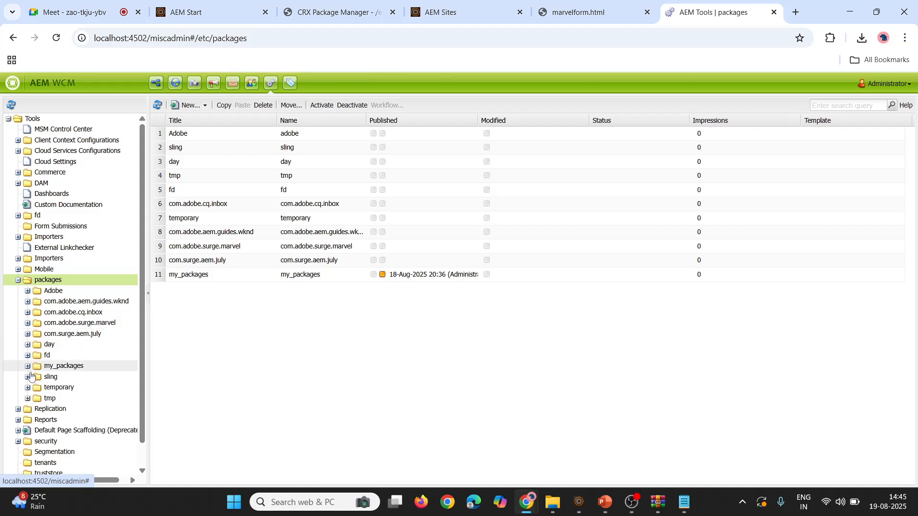
- Open the my_packages folder to view its packages and copy its path /etc/packages/my_packages from the address
{"action": "left_click", "coordinate": [62, 367]}
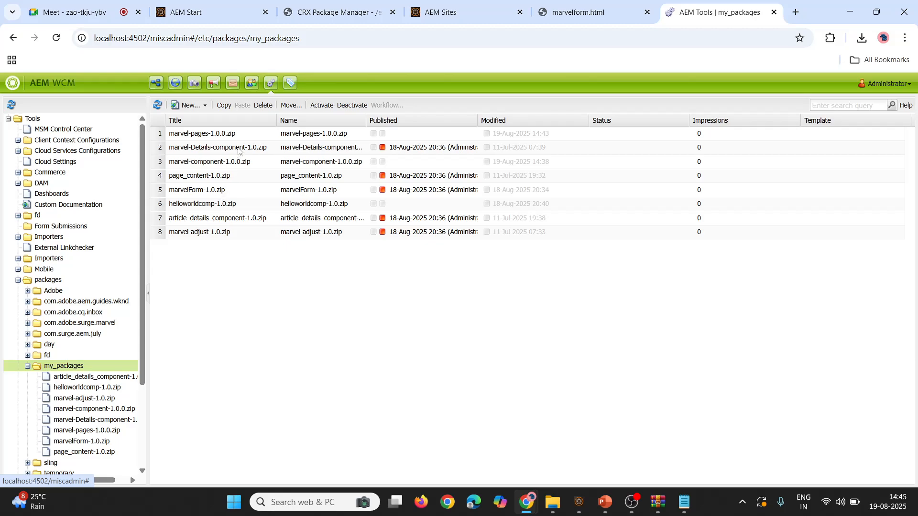
{"action": "scroll", "coordinate": [101, 405], "scroll_direction": "down", "scroll_amount": 2}
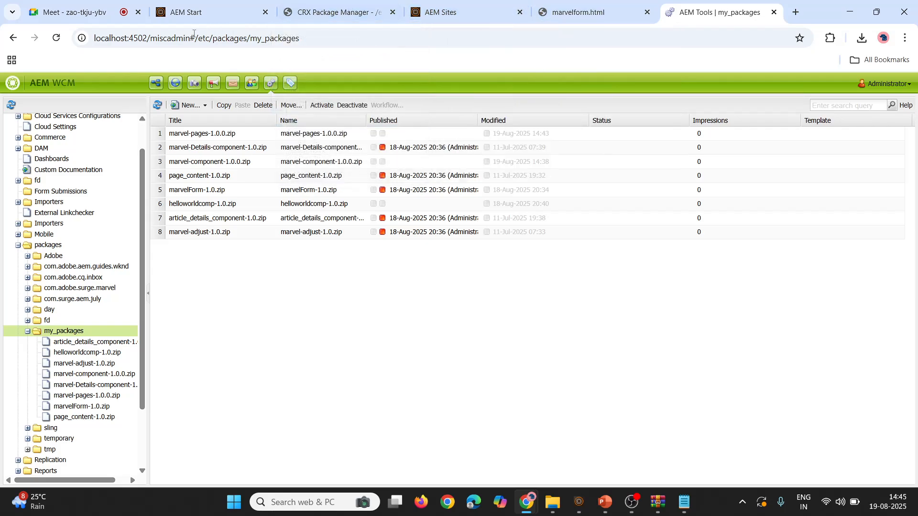
{"action": "left_click_drag", "start_coordinate": [196, 38], "coordinate": [315, 44]}
{"action": "key", "text": "ctrl+c"}
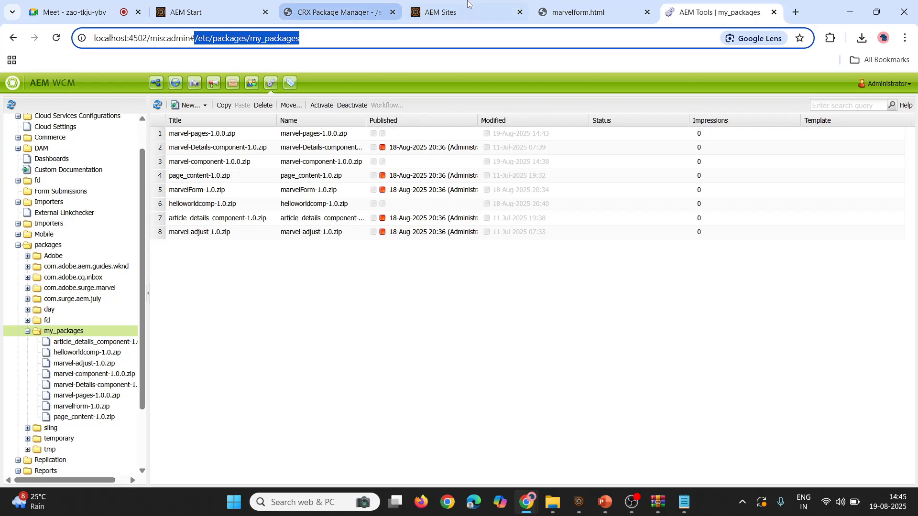
- Go to /etc/packages/my_packages in CRXDE Lite using the copied path and expand the folder to show its packages
{"action": "left_click", "coordinate": [300, 7]}
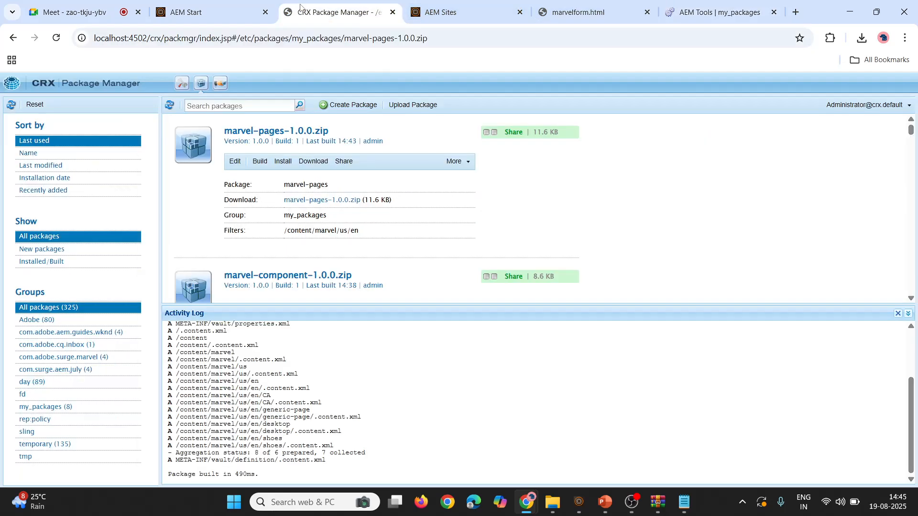
{"action": "left_click", "coordinate": [182, 84]}
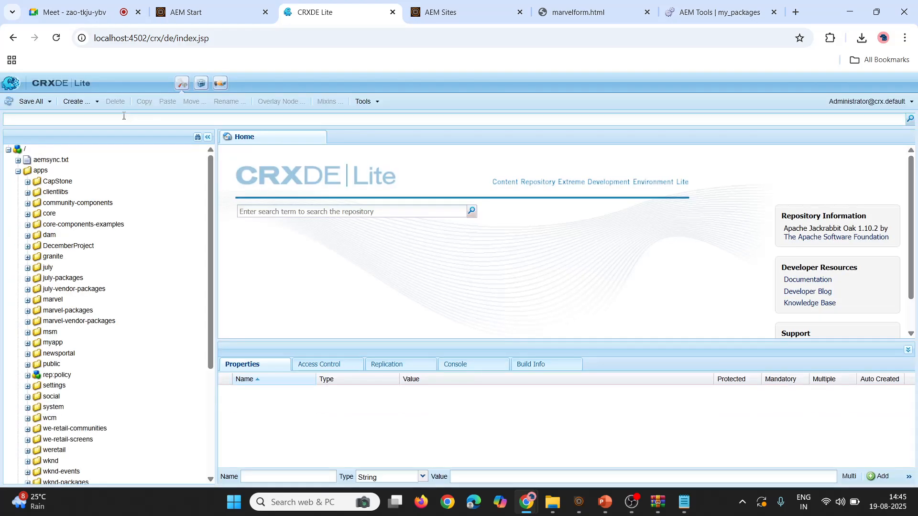
{"action": "left_click", "coordinate": [124, 116]}
{"action": "key", "text": "ctrl+v"}
{"action": "key", "text": "Return"}
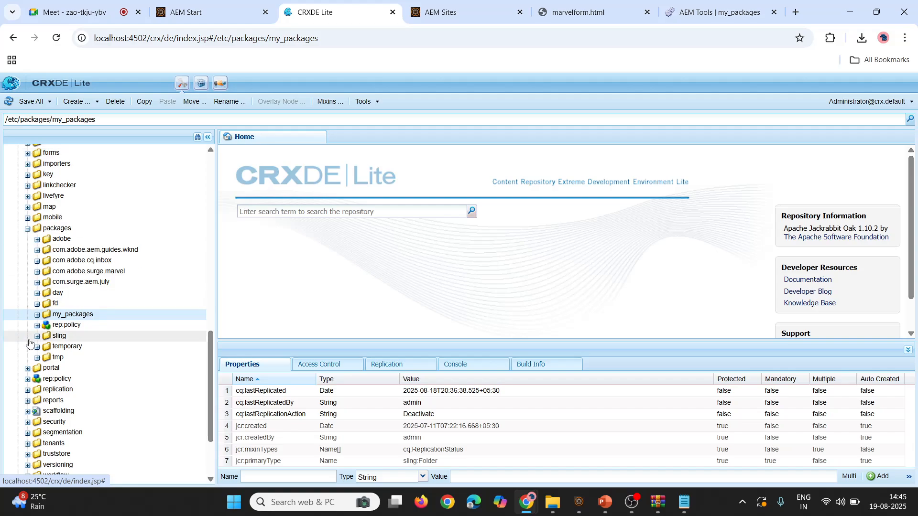
{"action": "left_click", "coordinate": [37, 315]}
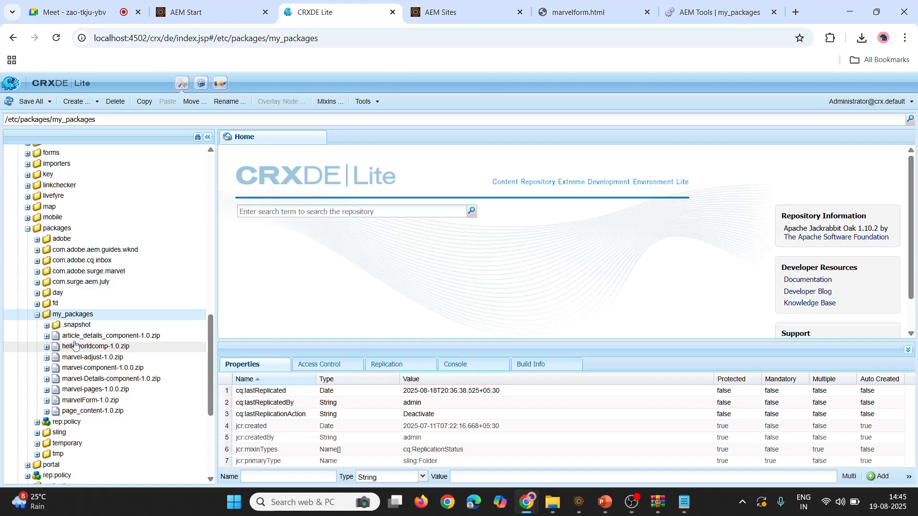
- Inspect the article_details_component-1.0.zip node through jcr:content and vlt:definition to its filter node, then collapse it and highlight the repository path
{"action": "left_click", "coordinate": [46, 336]}
{"action": "double_click", "coordinate": [96, 352]}
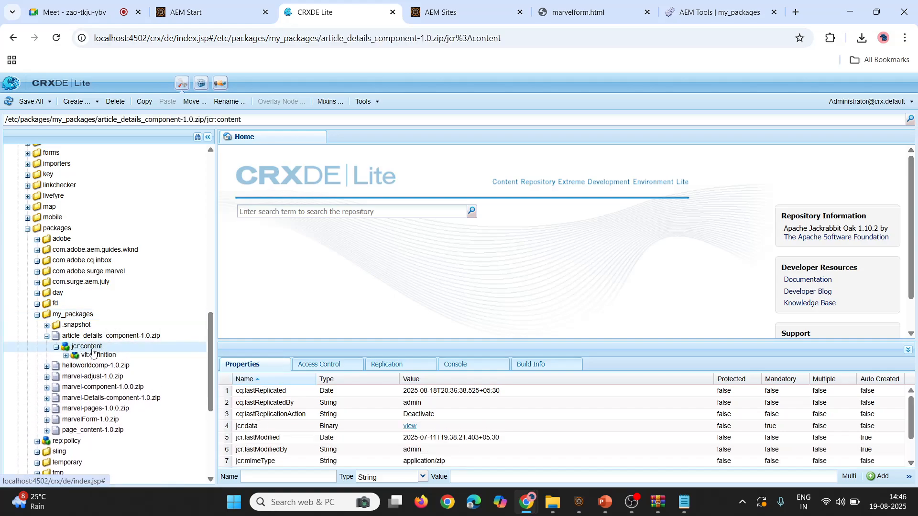
{"action": "left_click", "coordinate": [99, 359]}
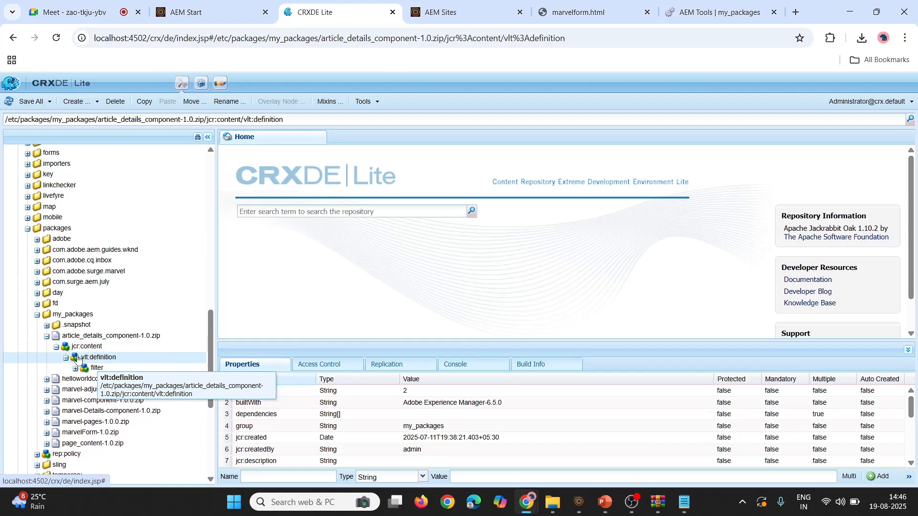
{"action": "double_click", "coordinate": [88, 371]}
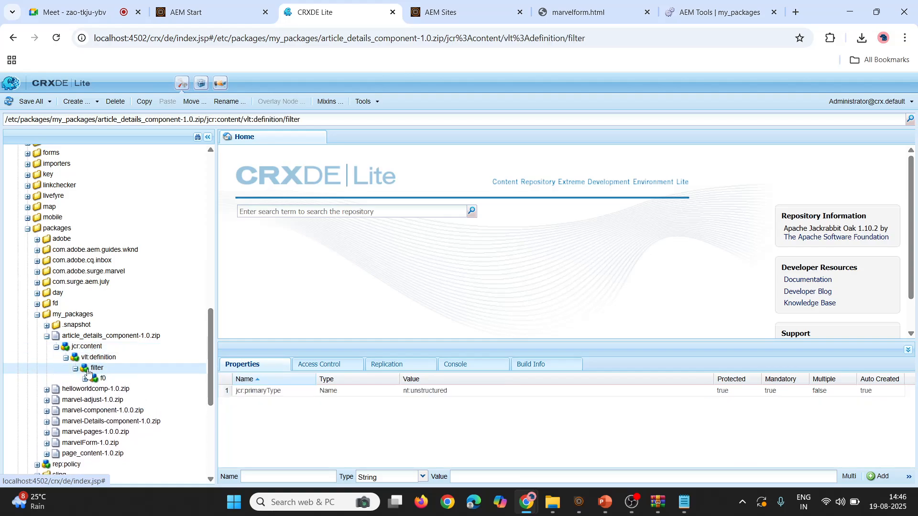
{"action": "left_click", "coordinate": [46, 337]}
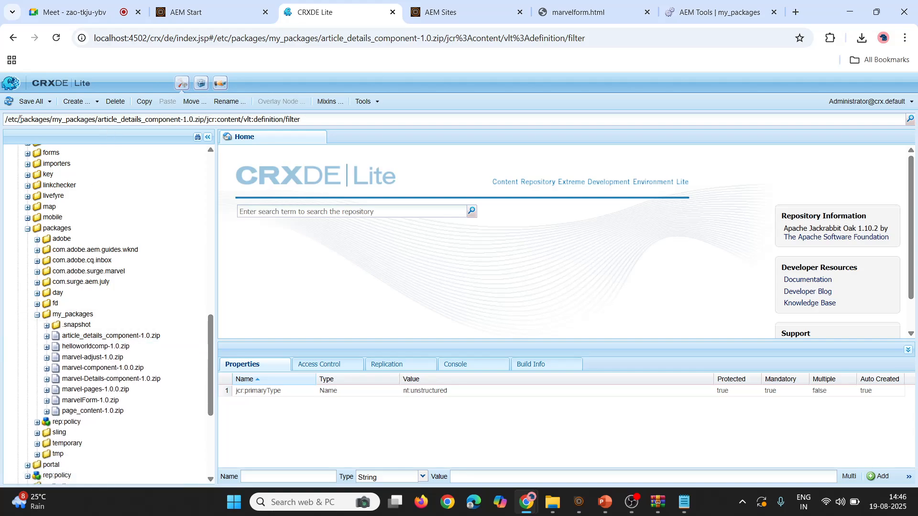
{"action": "left_click_drag", "start_coordinate": [20, 119], "coordinate": [57, 124]}
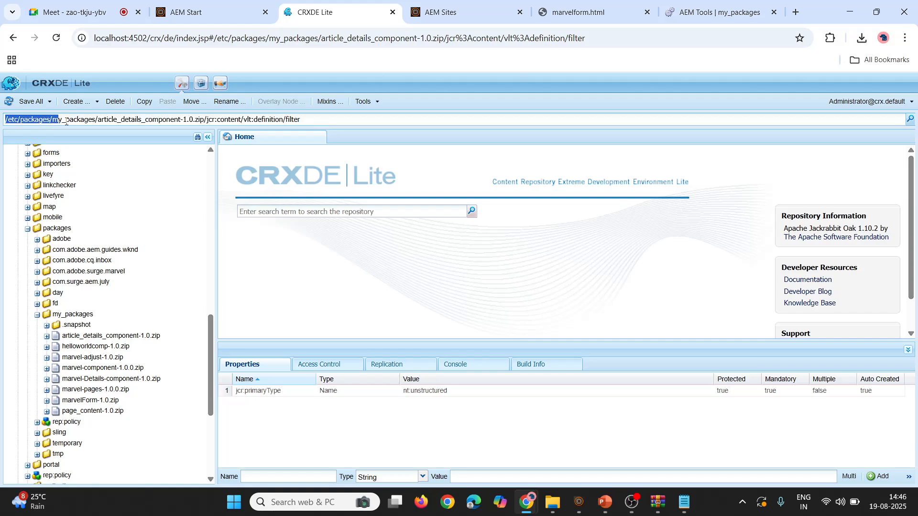
- Close the marvelform.html browser tab and return from CRXDE Lite to CRX Package Manager
{"action": "left_click", "coordinate": [443, 4]}
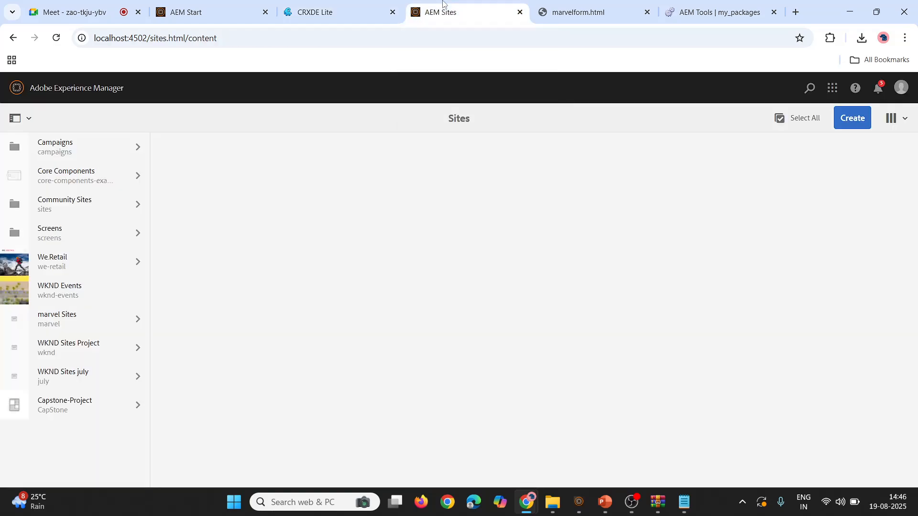
{"action": "left_click", "coordinate": [548, 7]}
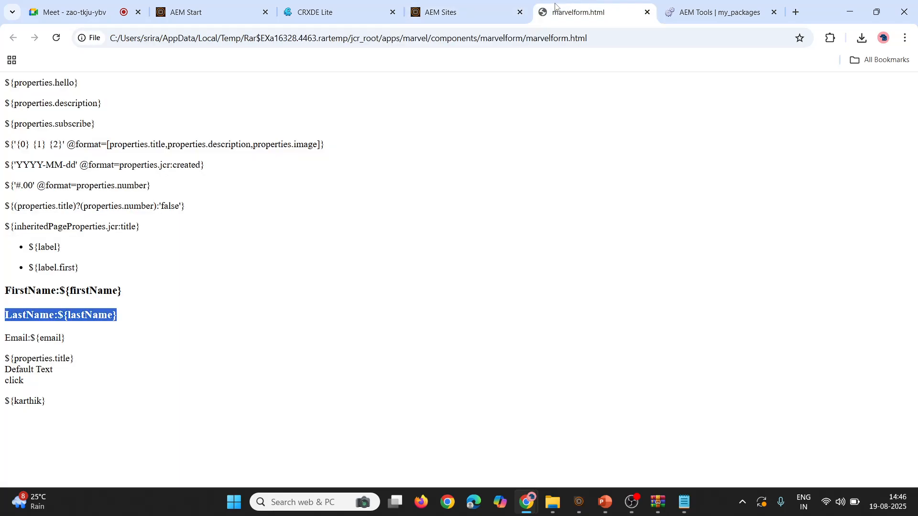
{"action": "left_click", "coordinate": [648, 13]}
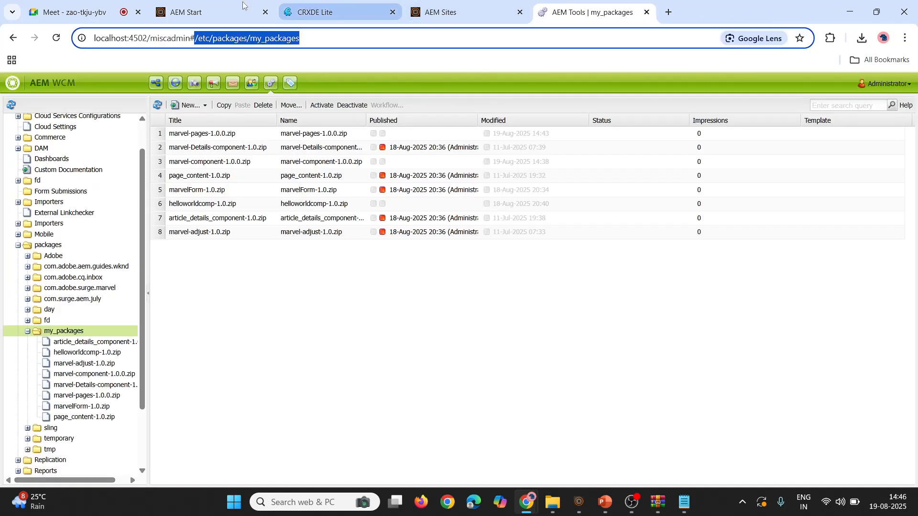
{"action": "left_click", "coordinate": [322, 4]}
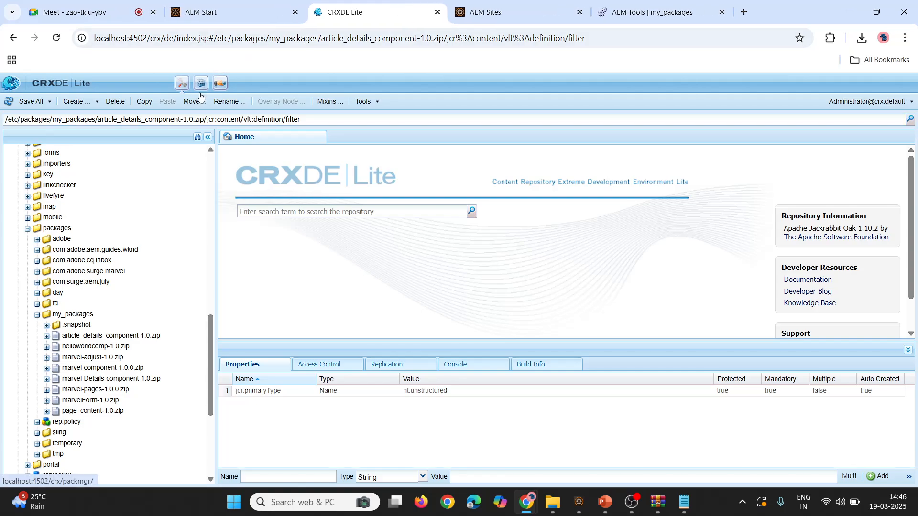
{"action": "left_click", "coordinate": [183, 84]}
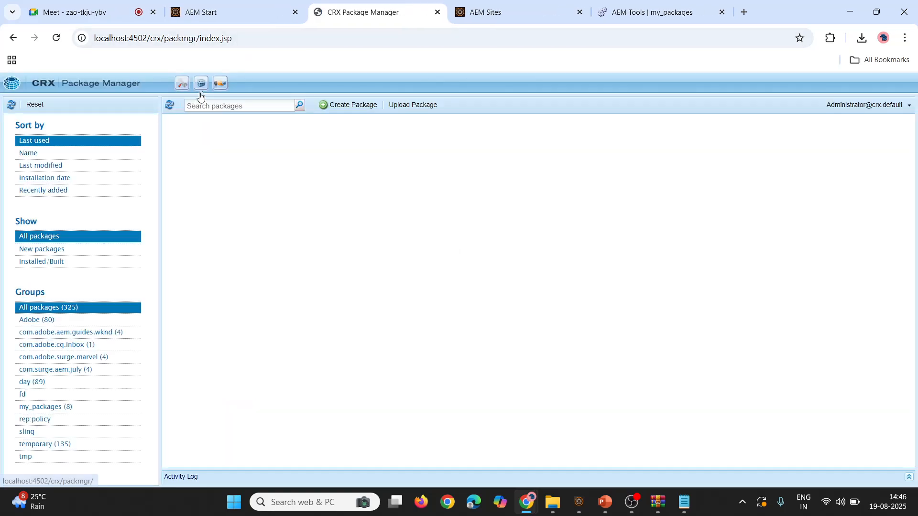
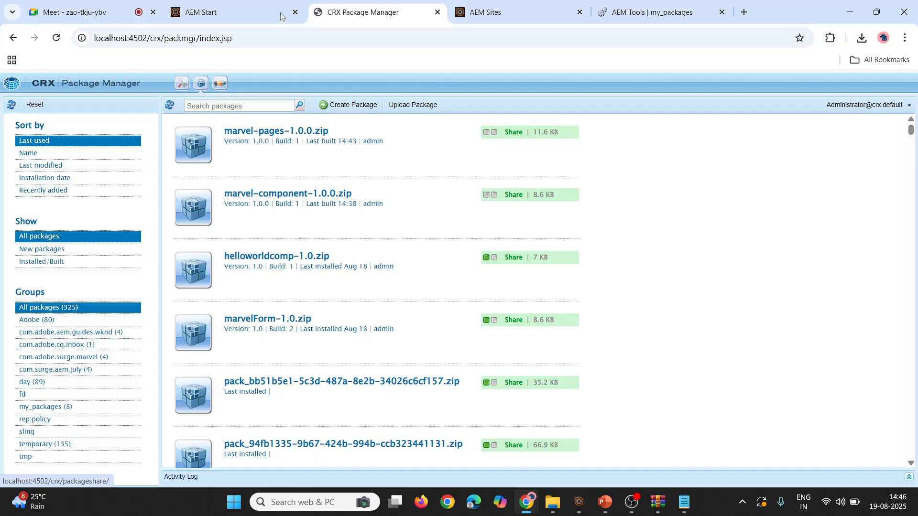
- Open the package upload form and browse the Downloads folder for a package, cancelling the file selection
{"action": "left_click", "coordinate": [399, 106]}
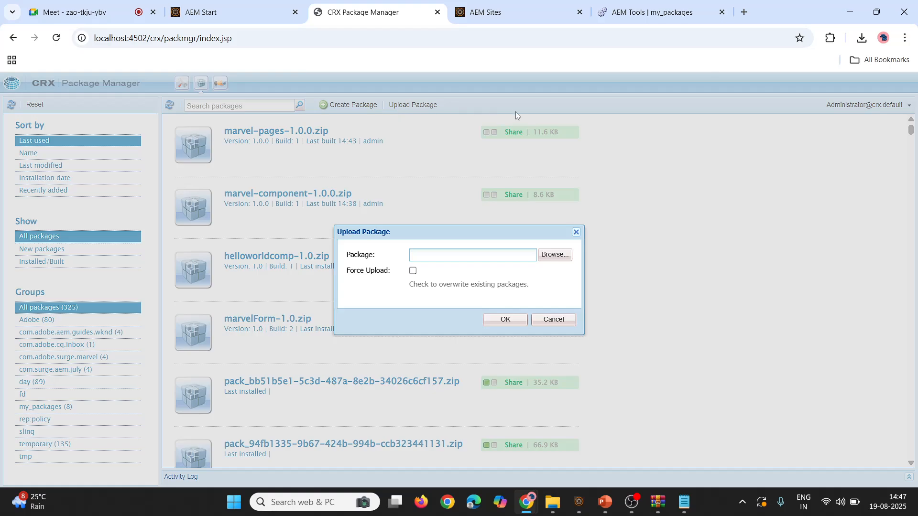
{"action": "left_click", "coordinate": [555, 255]}
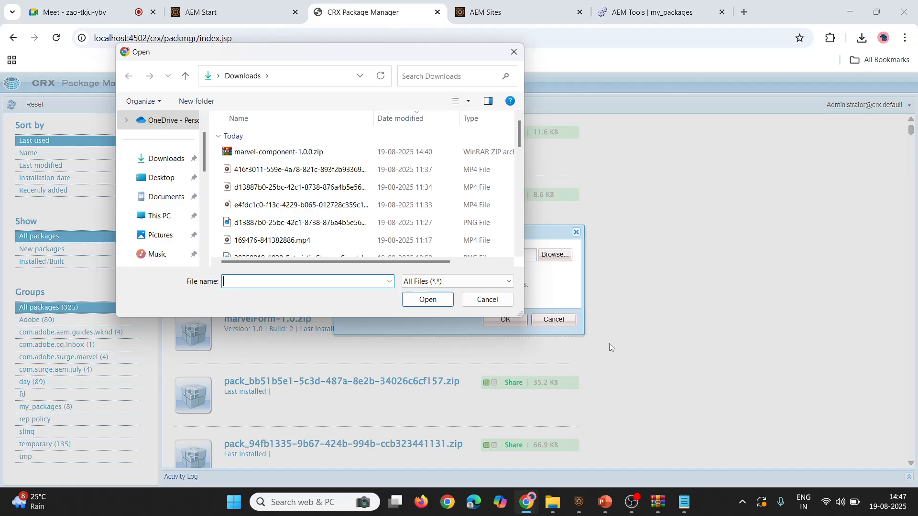
{"action": "left_click", "coordinate": [479, 303]}
- In File Explorer, extract marvel-component-1.0.0.zip from Downloads into a marvel-component-1.0.0 folder
{"action": "left_click", "coordinate": [560, 509]}
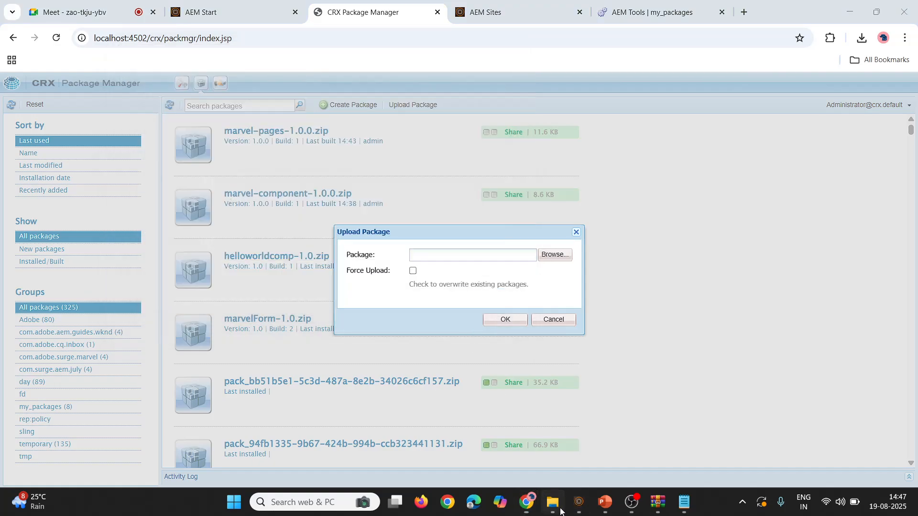
{"action": "scroll", "coordinate": [58, 248], "scroll_direction": "up", "scroll_amount": 10}
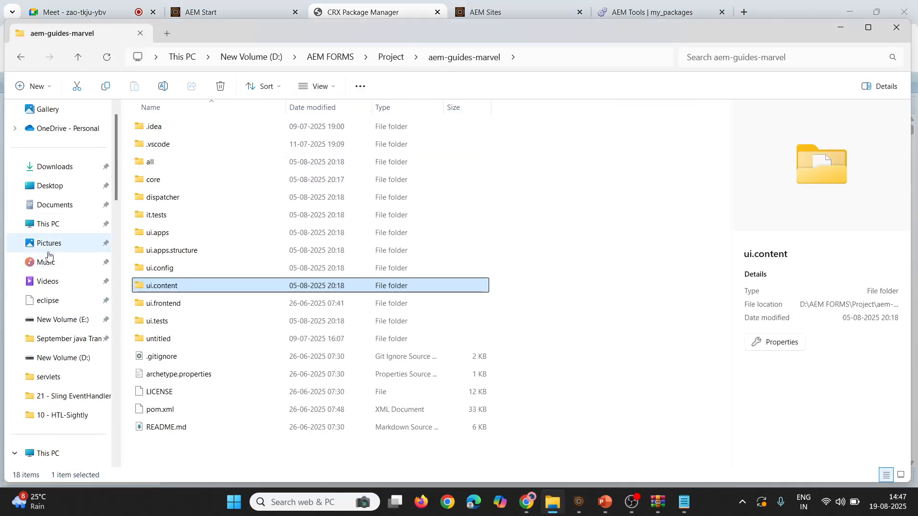
{"action": "left_click", "coordinate": [55, 189]}
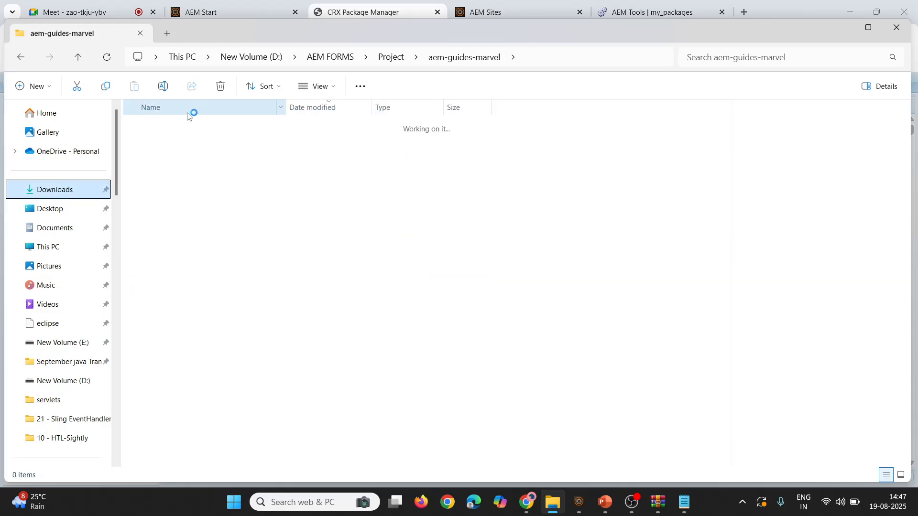
{"action": "left_click", "coordinate": [180, 142]}
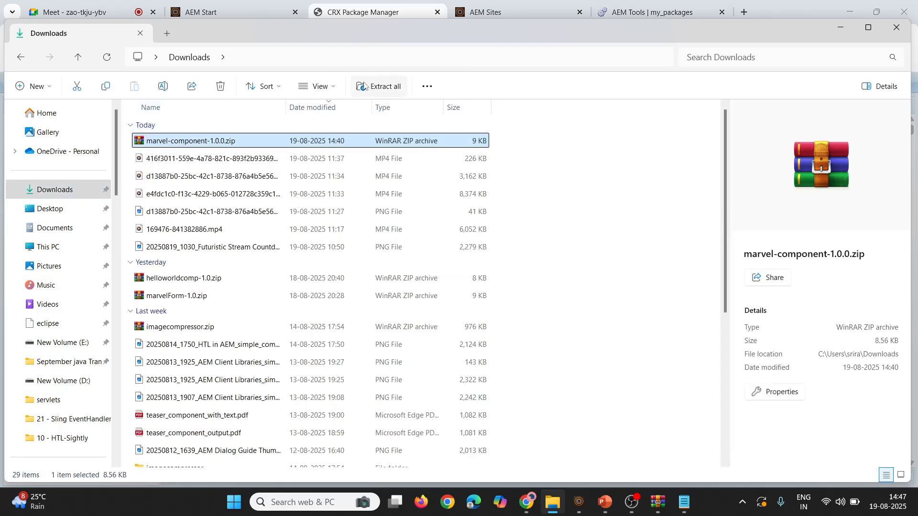
{"action": "left_click", "coordinate": [378, 86]}
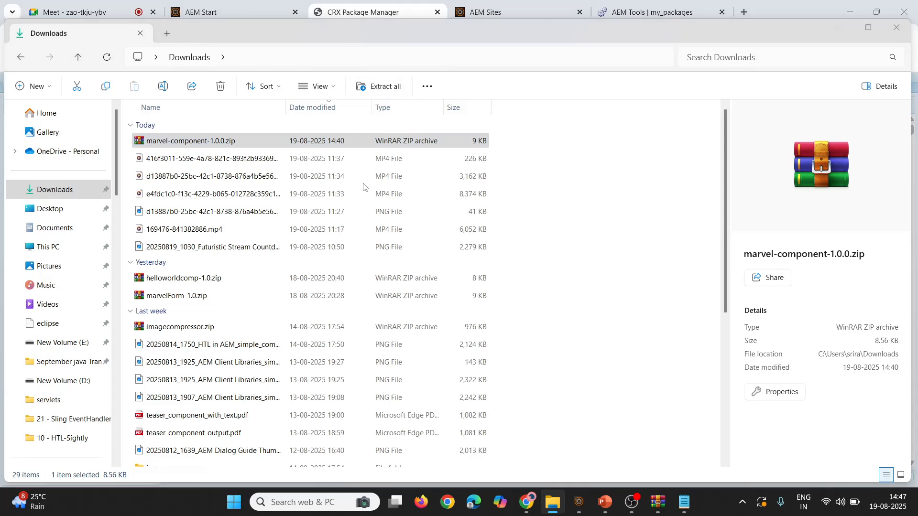
{"action": "left_click", "coordinate": [550, 371]}
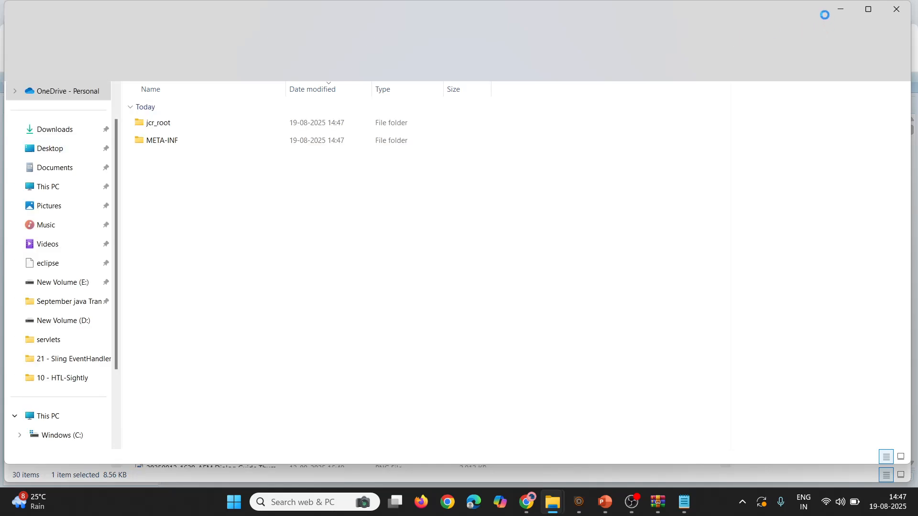
- Look at the extracted marvel-component-1.0.0 folder in Downloads and its contents, then return to the package upload form in the browser
{"action": "left_click", "coordinate": [842, 9]}
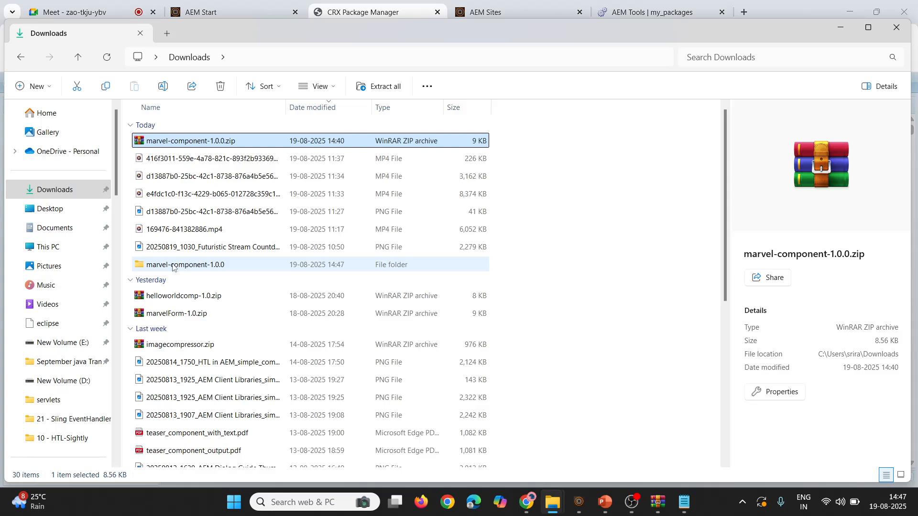
{"action": "key", "text": "alt+Tab"}
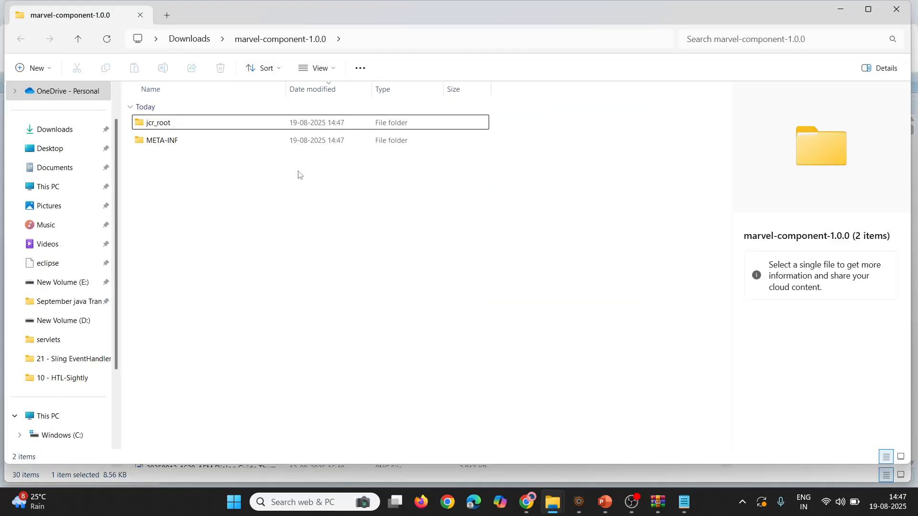
{"action": "key", "text": "alt+Tab"}
{"action": "key", "text": "alt+Tab"}
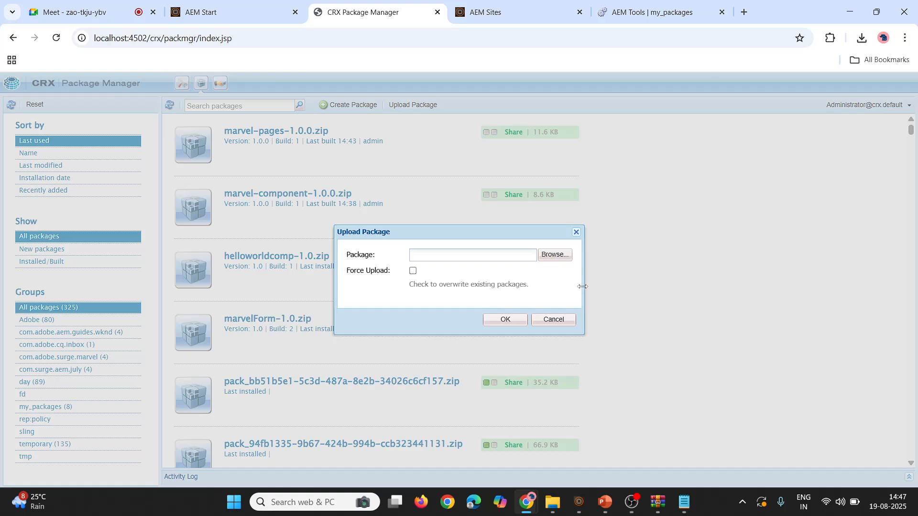
- Browse for the upload package and try to choose the unzipped marvel-component-1.0.0 folder, then go back to Downloads
{"action": "left_click", "coordinate": [555, 255]}
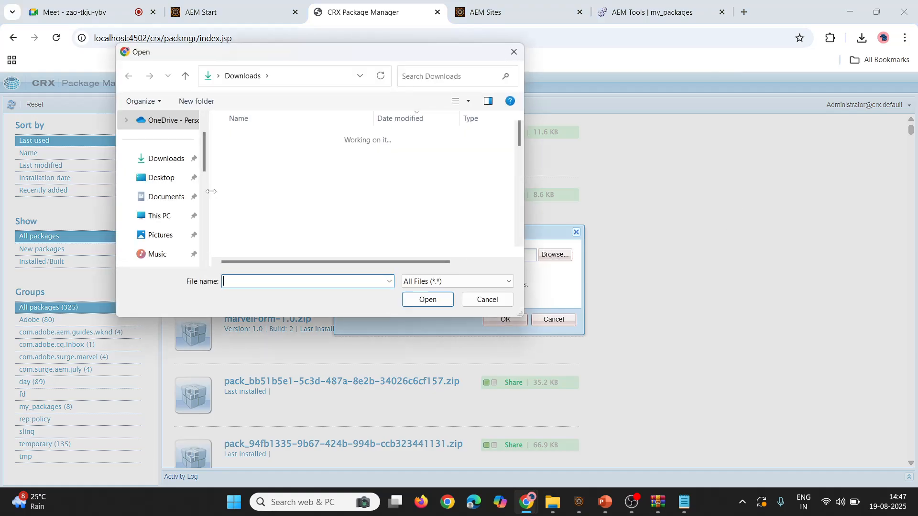
{"action": "scroll", "coordinate": [257, 176], "scroll_direction": "down", "scroll_amount": 3}
{"action": "left_click", "coordinate": [260, 185]}
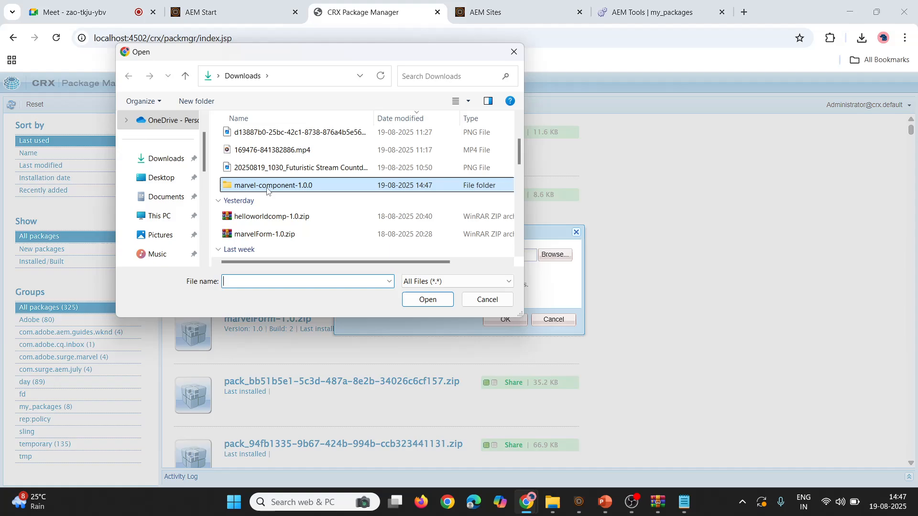
{"action": "left_click", "coordinate": [424, 301]}
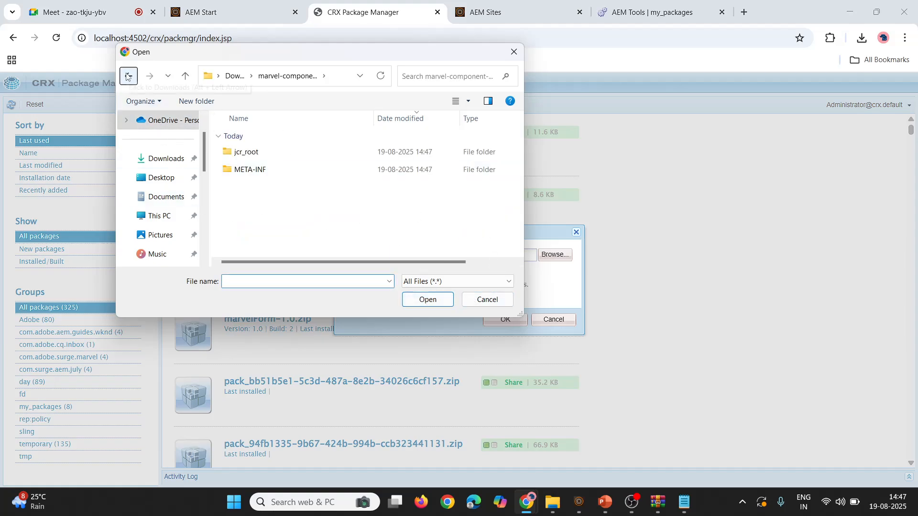
{"action": "left_click", "coordinate": [126, 76]}
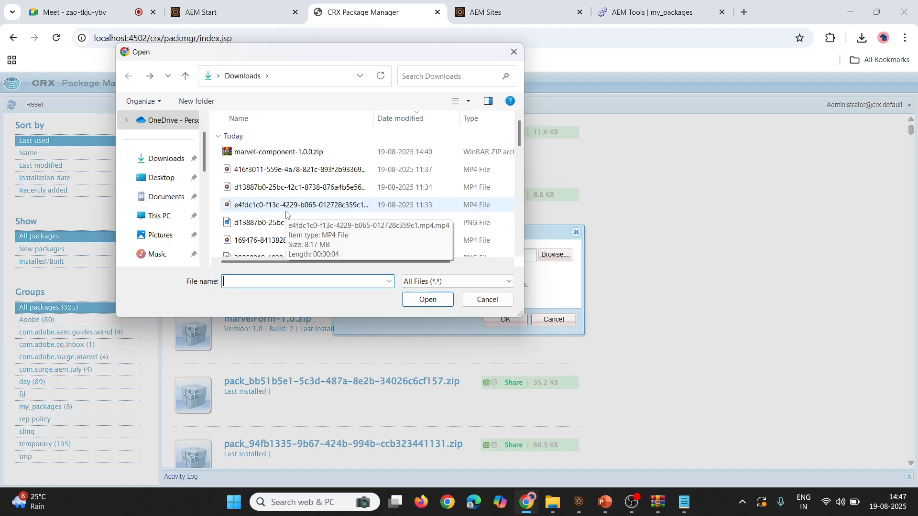
- Choose marvel-component-1.0.0.zip from the Downloads folder as the package to upload
{"action": "scroll", "coordinate": [285, 214], "scroll_direction": "down", "scroll_amount": 5}
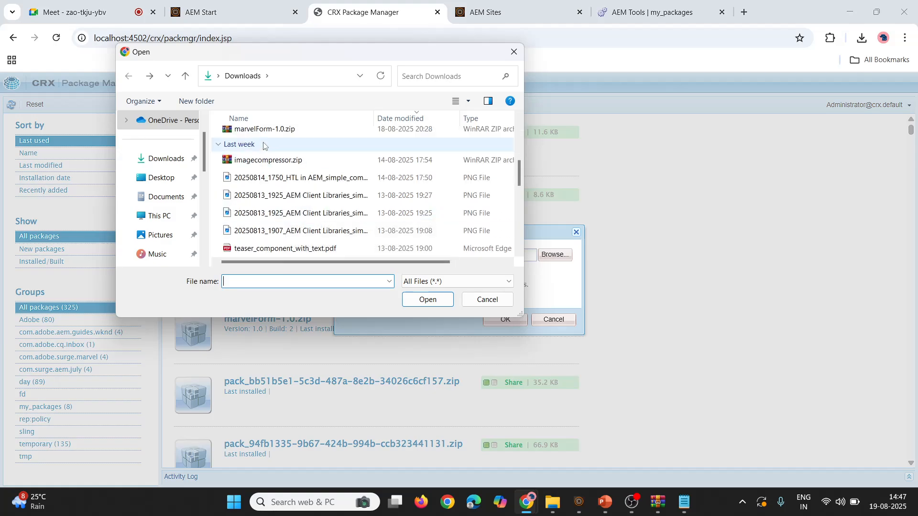
{"action": "scroll", "coordinate": [268, 182], "scroll_direction": "up", "scroll_amount": 6}
{"action": "scroll", "coordinate": [254, 186], "scroll_direction": "down", "scroll_amount": 3}
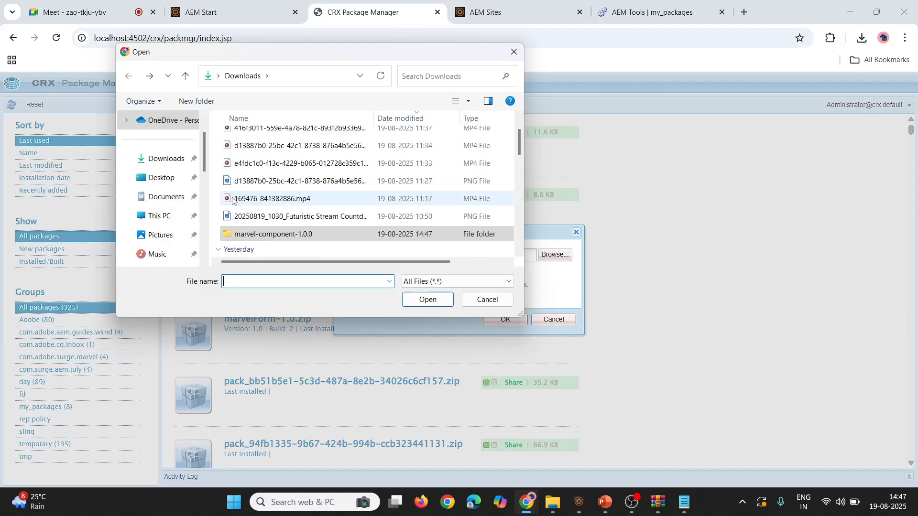
{"action": "left_click", "coordinate": [241, 189]}
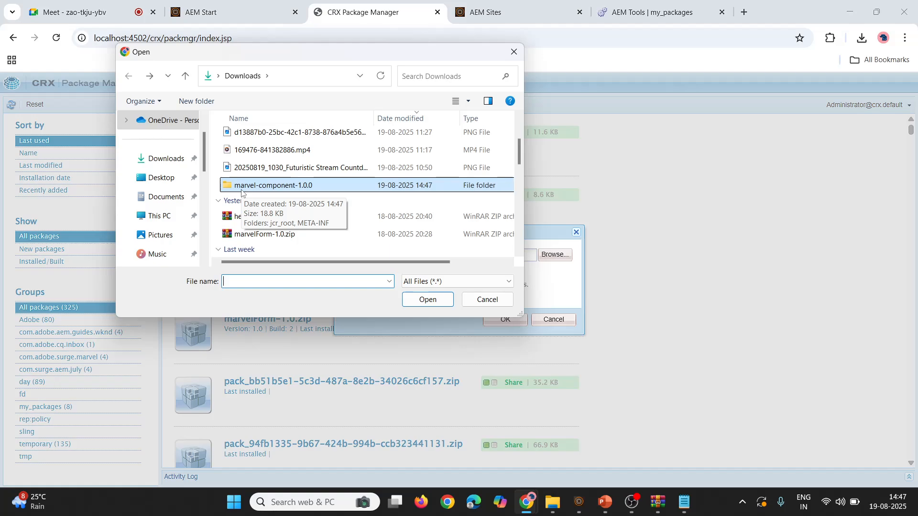
{"action": "scroll", "coordinate": [242, 192], "scroll_direction": "up", "scroll_amount": 2}
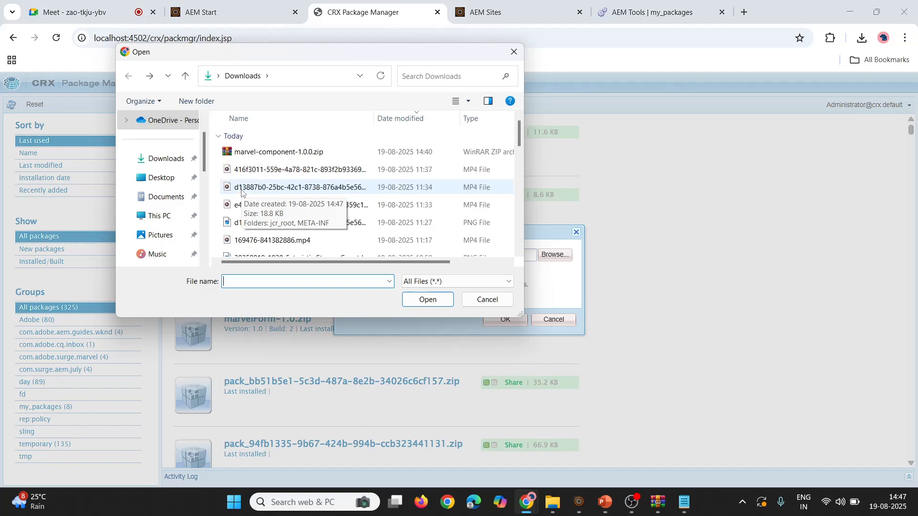
{"action": "left_click", "coordinate": [271, 154]}
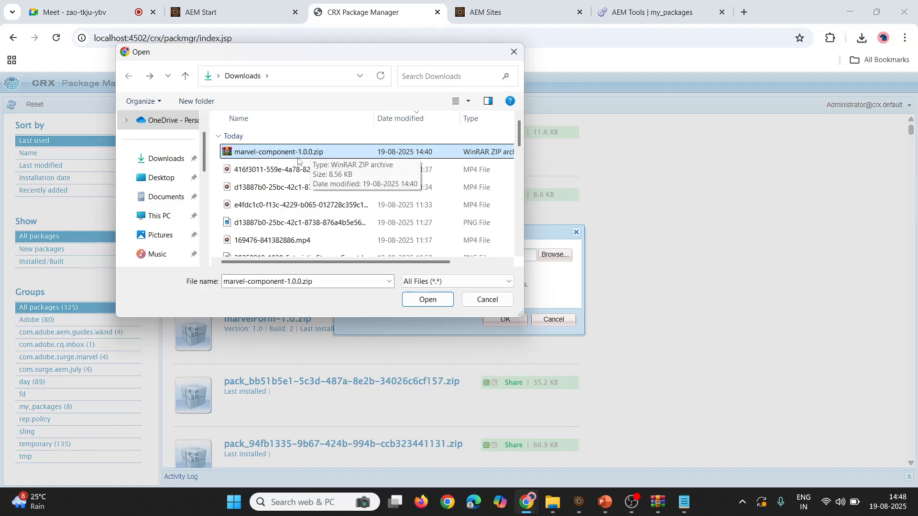
{"action": "left_click", "coordinate": [407, 298]}
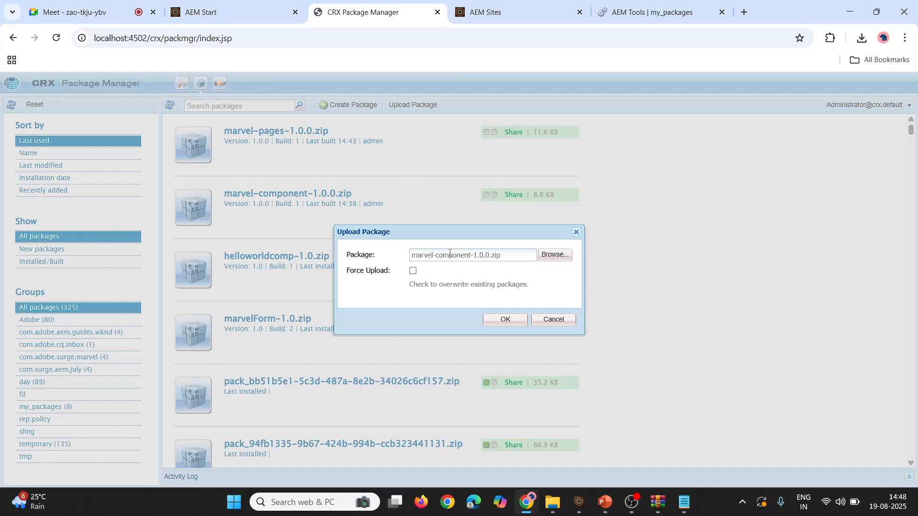
- Enable Force Upload for marvel-component-1.0.0.zip and upload the package
{"action": "left_click_drag", "start_coordinate": [449, 256], "coordinate": [500, 252]}
{"action": "left_click", "coordinate": [411, 252]}
{"action": "left_click_drag", "start_coordinate": [411, 252], "coordinate": [431, 252]}
{"action": "left_click", "coordinate": [413, 271]}
{"action": "left_click_drag", "start_coordinate": [432, 255], "coordinate": [413, 257]}
{"action": "left_click", "coordinate": [432, 269]}
{"action": "left_click", "coordinate": [502, 320]}
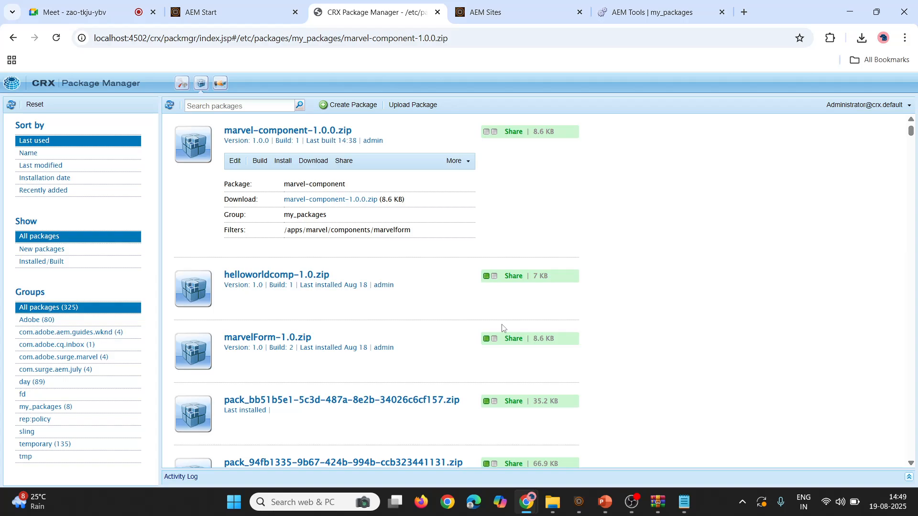
- Open CRXDE Lite in a duplicate of the Package Manager browser tab and collapse the my_packages, packages and etc nodes
{"action": "right_click", "coordinate": [353, 9]}
{"action": "left_click", "coordinate": [405, 117]}
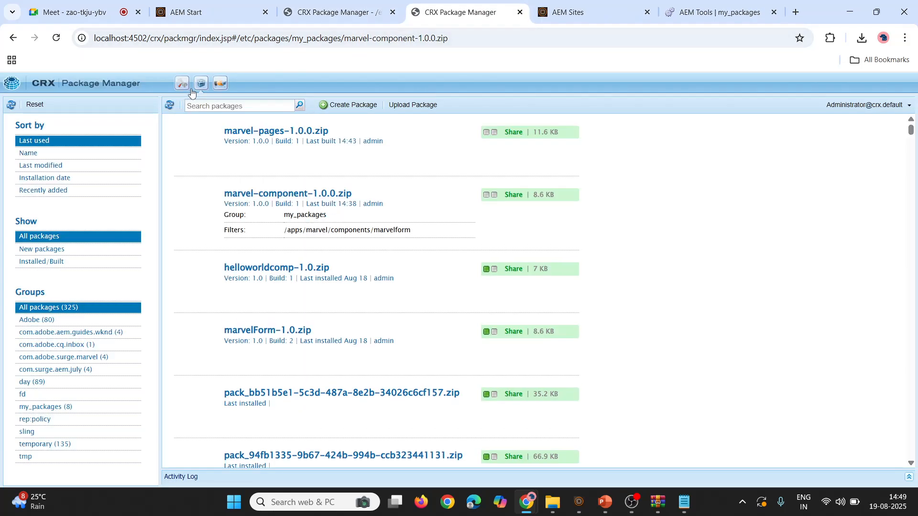
{"action": "left_click", "coordinate": [182, 84]}
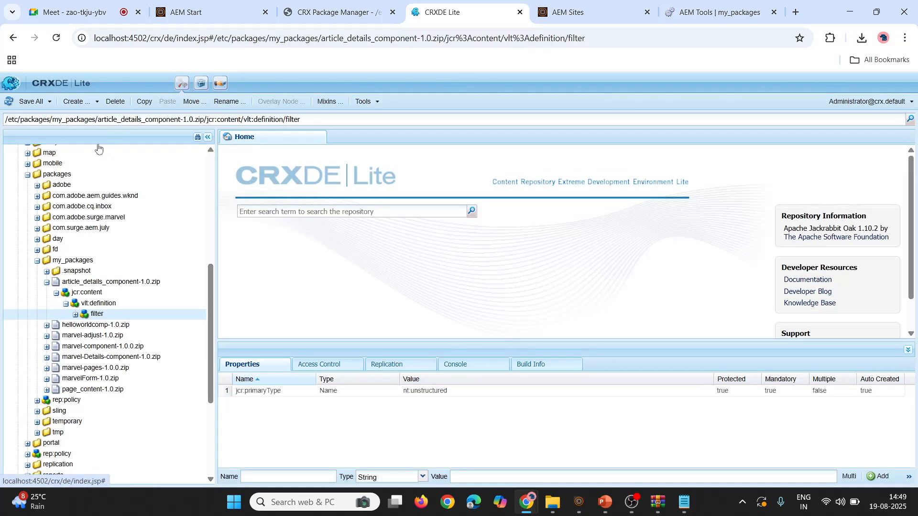
{"action": "left_click", "coordinate": [37, 261]}
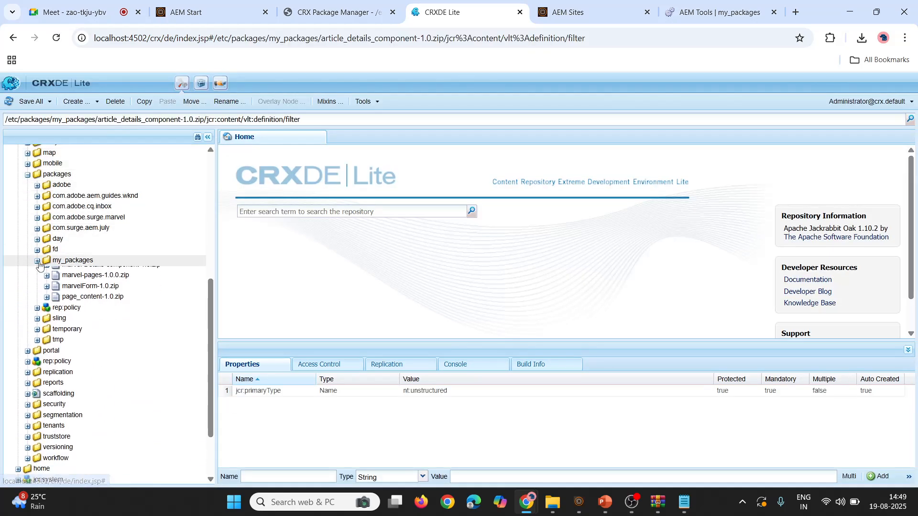
{"action": "left_click", "coordinate": [28, 175]}
{"action": "scroll", "coordinate": [22, 177], "scroll_direction": "up", "scroll_amount": 5}
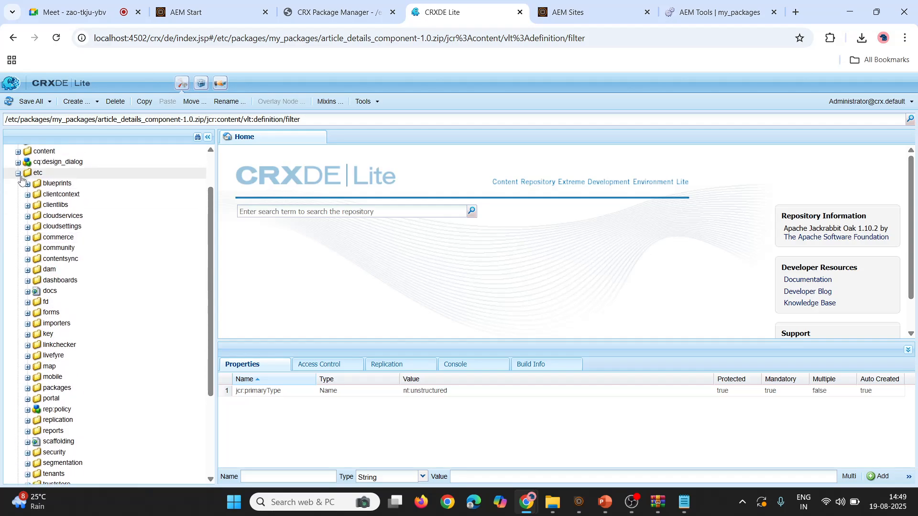
{"action": "left_click", "coordinate": [18, 174]}
- Back in Package Manager, create a package named marvel-helloWorldcomponent with version 1.0.0 in the my_packages group
{"action": "left_click", "coordinate": [381, 4]}
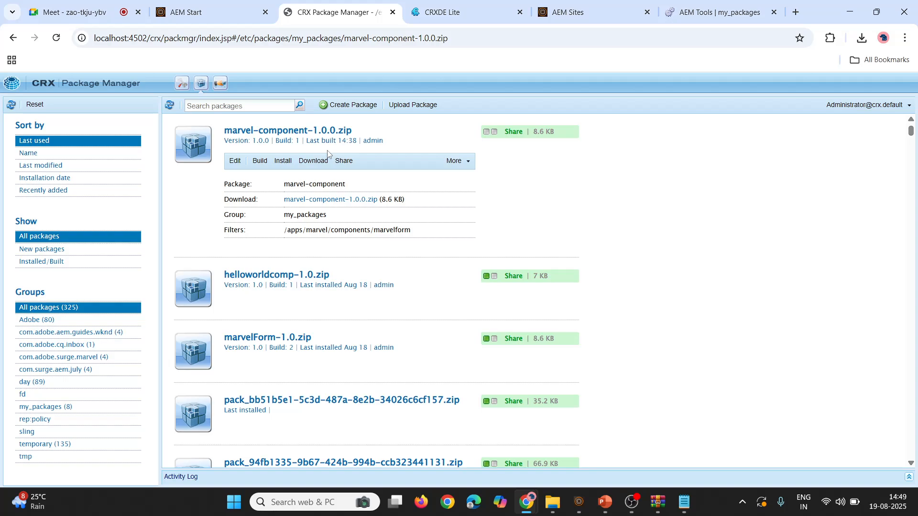
{"action": "left_click", "coordinate": [348, 105]}
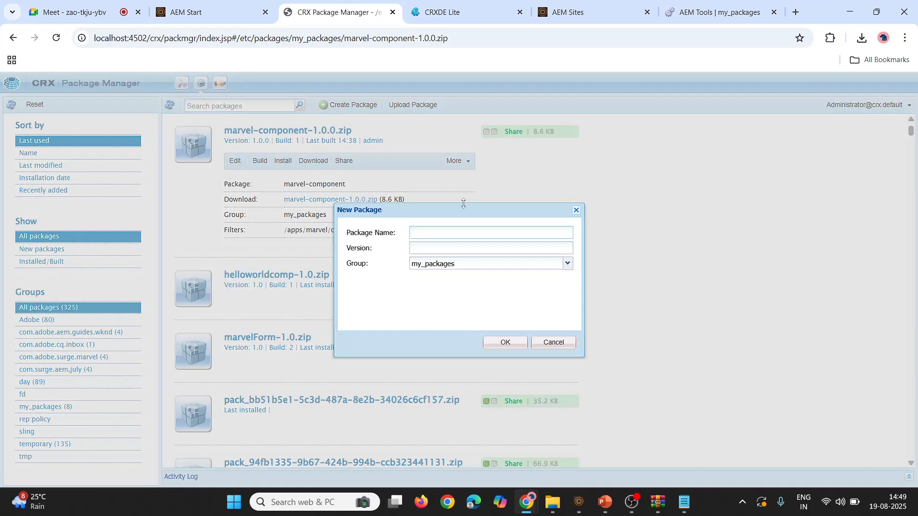
{"action": "left_click", "coordinate": [441, 229]}
{"action": "type", "text": "marv el"}
{"action": "key", "text": "BackSpace"}
{"action": "type", "text": "el"}
{"action": "type", "text": "-helloW"}
{"action": "type", "text": "orld"}
{"action": "type", "text": "component"}
{"action": "type", "text": "1.0"}
{"action": "type", "text": ".0"}
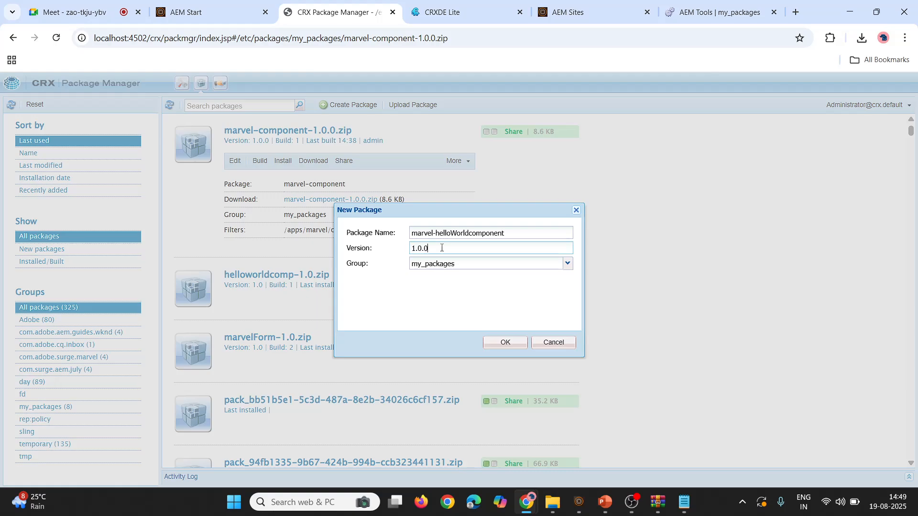
{"action": "left_click", "coordinate": [498, 341]}
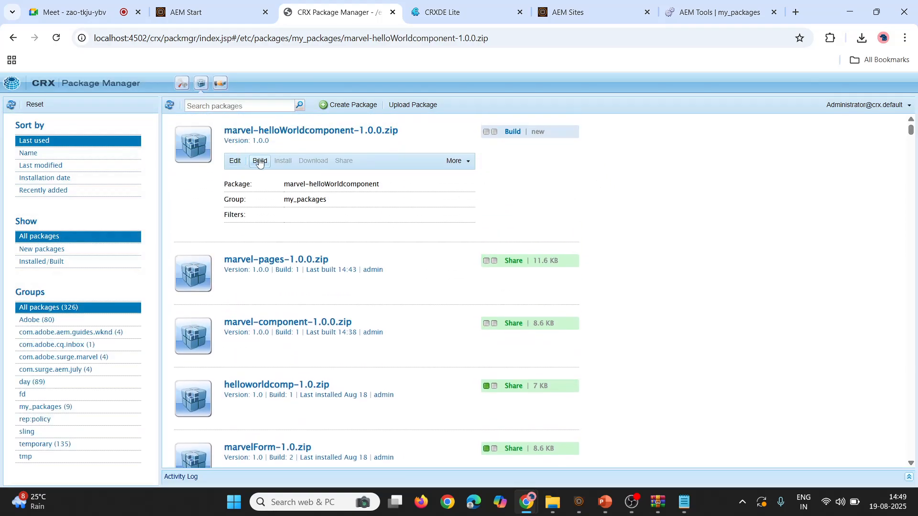
- Edit the marvel-helloWorldcomponent package, add a new filter and open the path selection for its root path
{"action": "left_click", "coordinate": [235, 161]}
{"action": "left_click", "coordinate": [321, 138]}
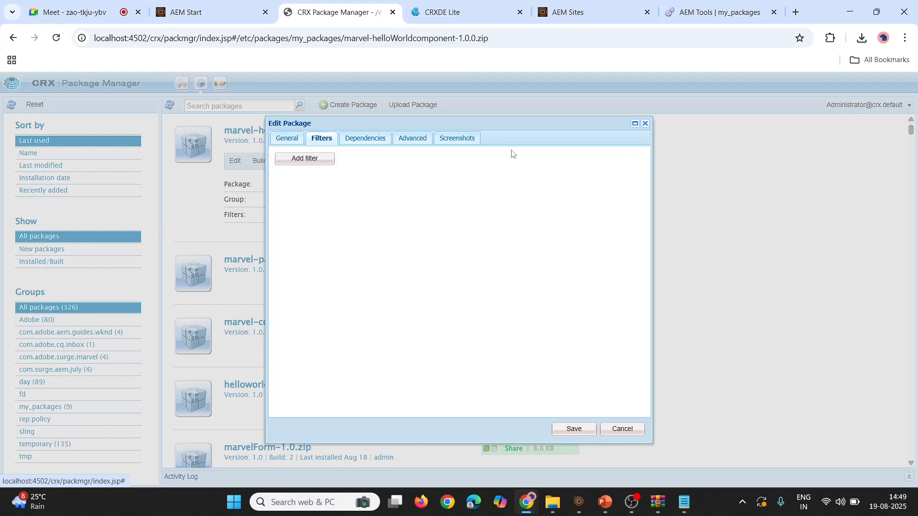
{"action": "left_click", "coordinate": [310, 159]}
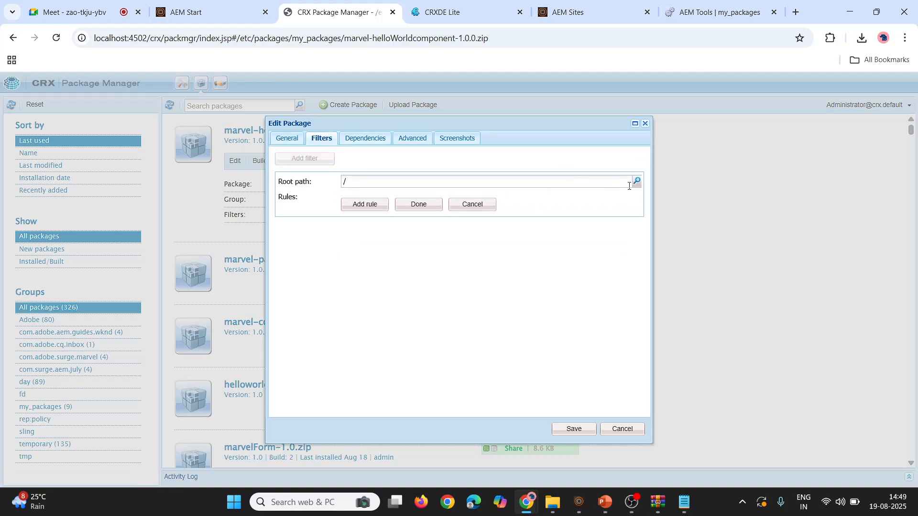
{"action": "left_click", "coordinate": [637, 182]}
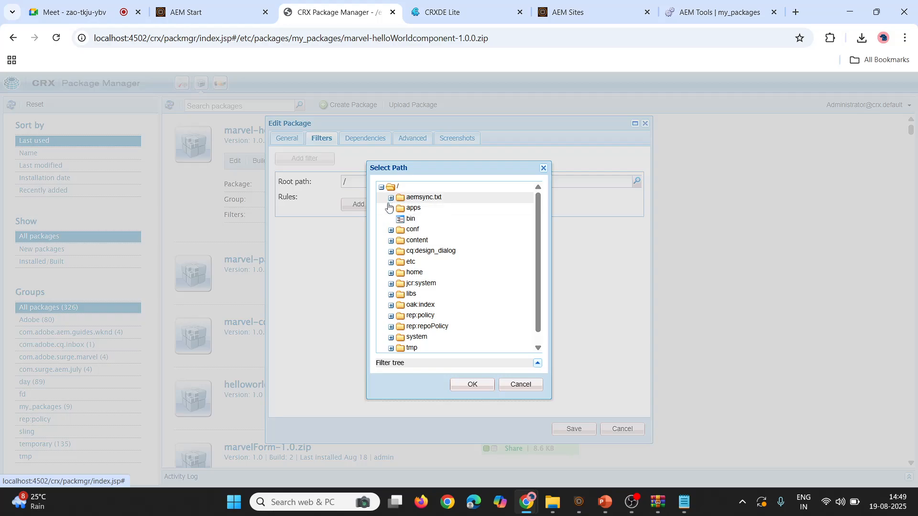
- Expand the path tree through apps, marvel and components to the helloworld component, and confirm the path selection
{"action": "left_click", "coordinate": [390, 207]}
{"action": "scroll", "coordinate": [404, 225], "scroll_direction": "down", "scroll_amount": 5}
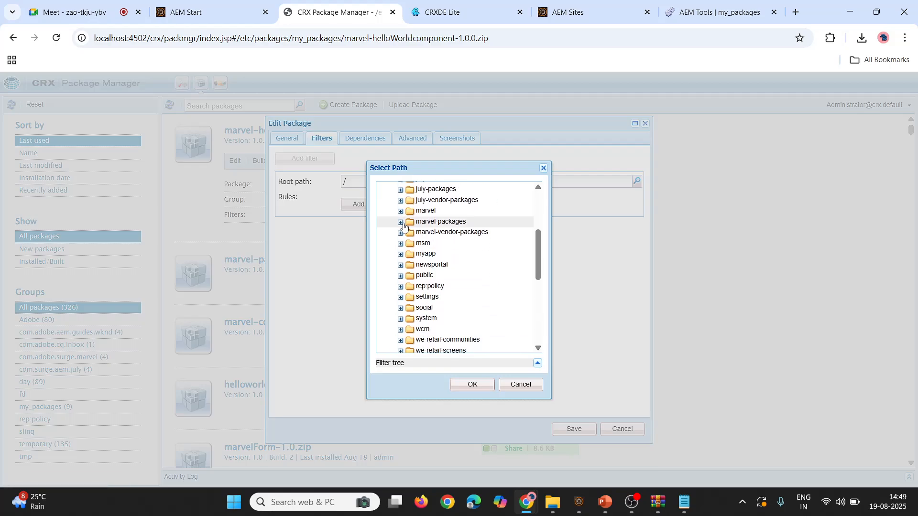
{"action": "scroll", "coordinate": [404, 226], "scroll_direction": "down", "scroll_amount": 2}
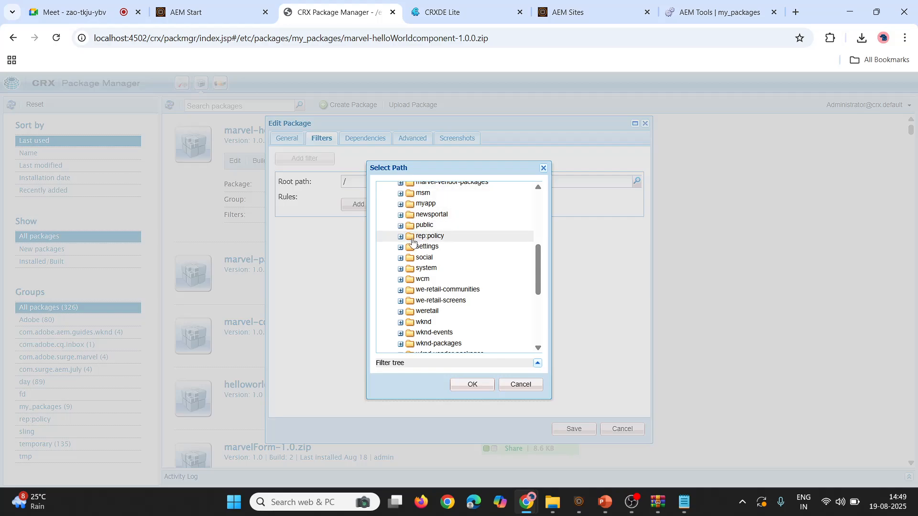
{"action": "scroll", "coordinate": [404, 248], "scroll_direction": "up", "scroll_amount": 5}
{"action": "scroll", "coordinate": [405, 278], "scroll_direction": "down", "scroll_amount": 5}
{"action": "scroll", "coordinate": [403, 282], "scroll_direction": "down", "scroll_amount": 3}
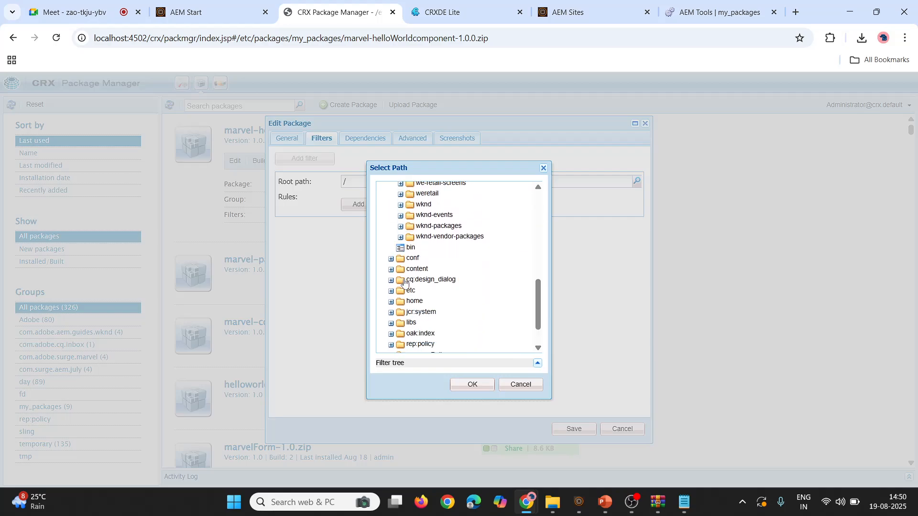
{"action": "scroll", "coordinate": [406, 239], "scroll_direction": "up", "scroll_amount": 5}
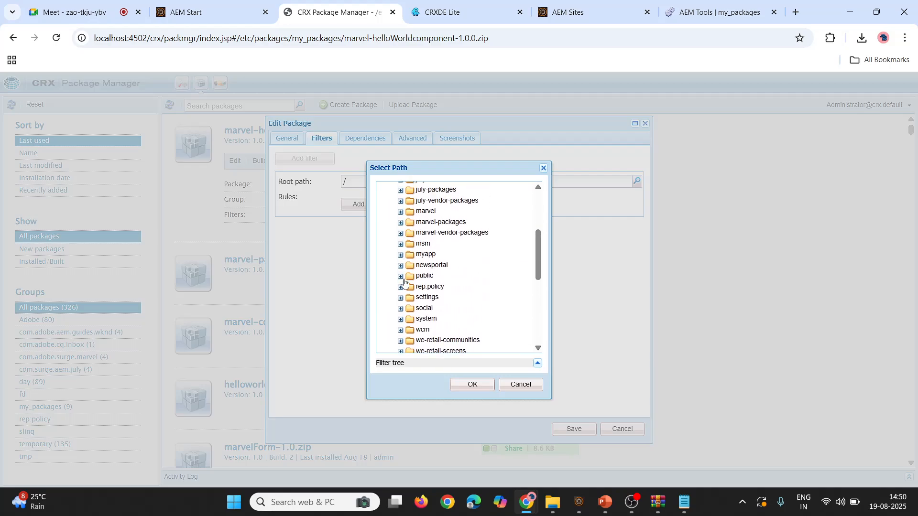
{"action": "left_click", "coordinate": [400, 211]}
{"action": "left_click", "coordinate": [410, 233]}
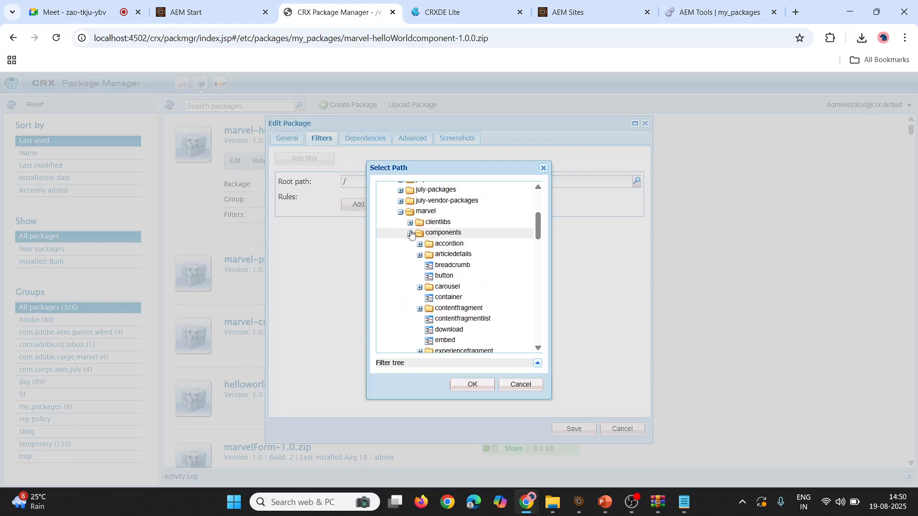
{"action": "scroll", "coordinate": [418, 234], "scroll_direction": "down", "scroll_amount": 3}
{"action": "left_click", "coordinate": [422, 231]}
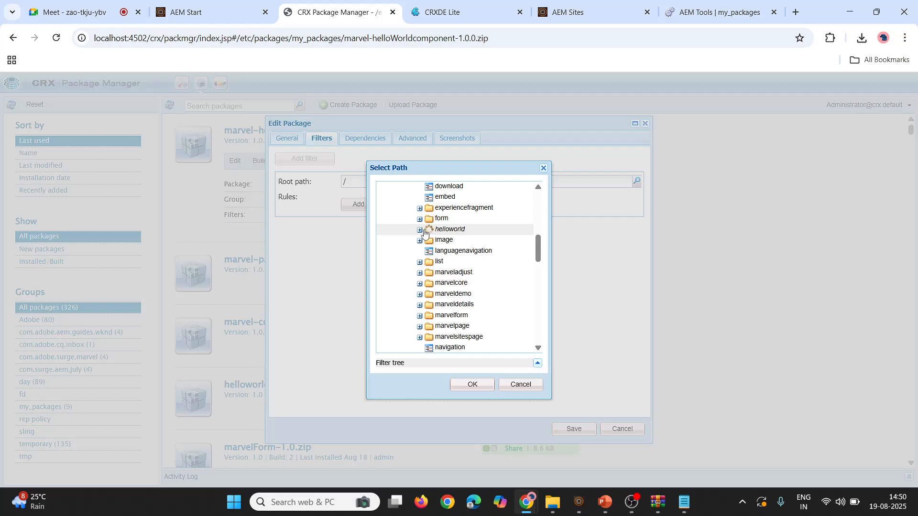
{"action": "left_click", "coordinate": [472, 384]}
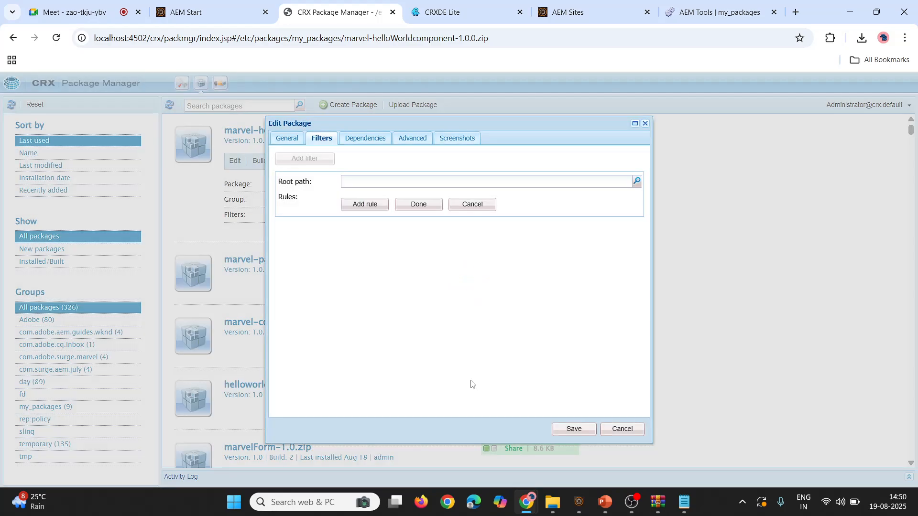
- Set the filter's root path to /apps/marvel/components/helloworld and save the package
{"action": "left_click", "coordinate": [636, 184]}
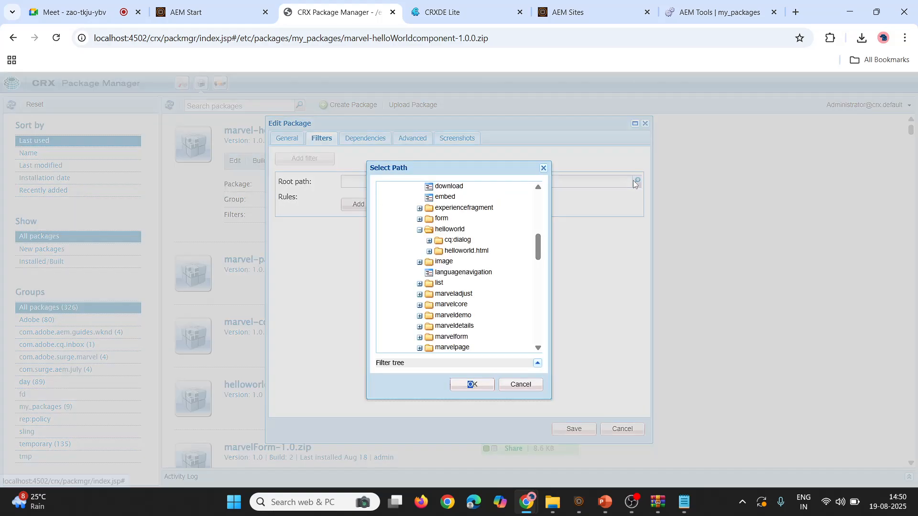
{"action": "left_click", "coordinate": [449, 231]}
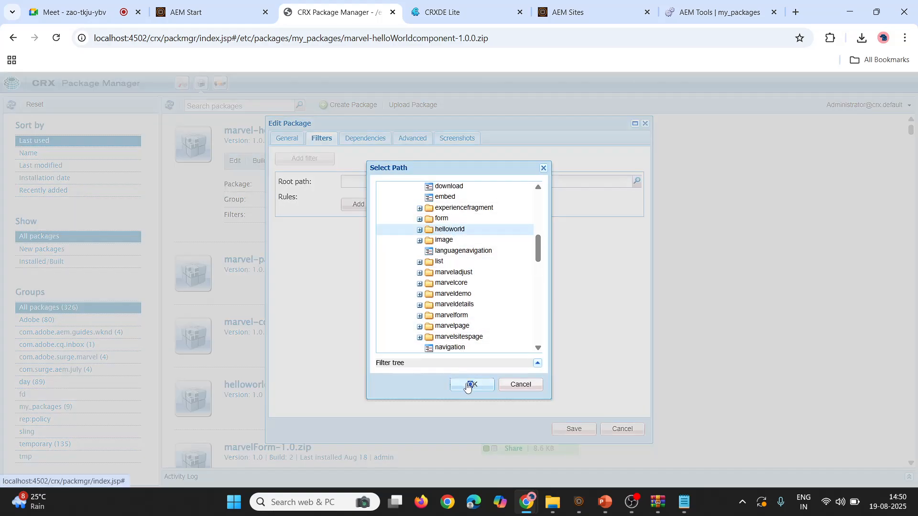
{"action": "left_click", "coordinate": [471, 385]}
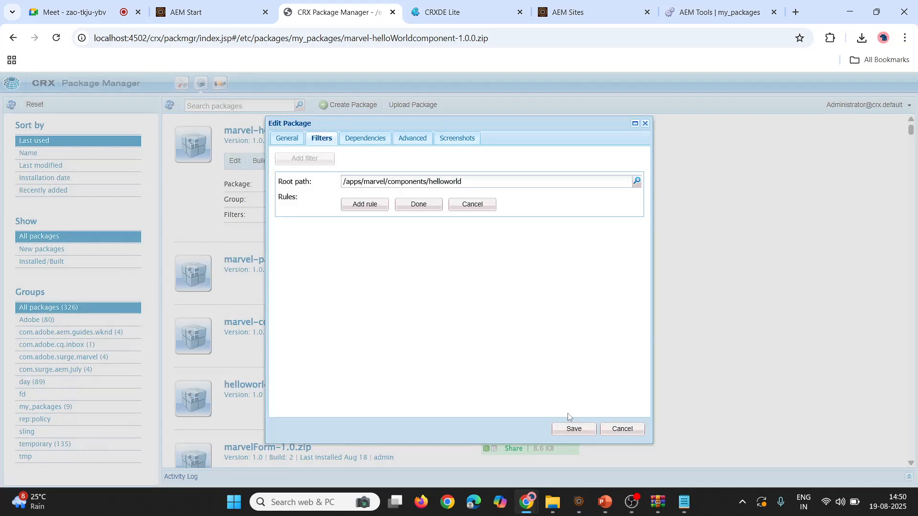
{"action": "left_click", "coordinate": [574, 429]}
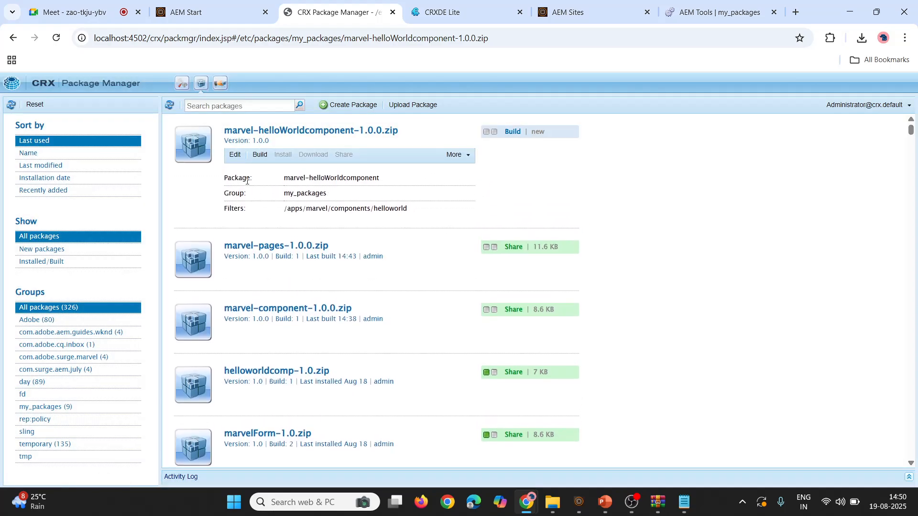
- Build the marvel-helloWorldcomponent package and download its zip file
{"action": "left_click", "coordinate": [259, 160]}
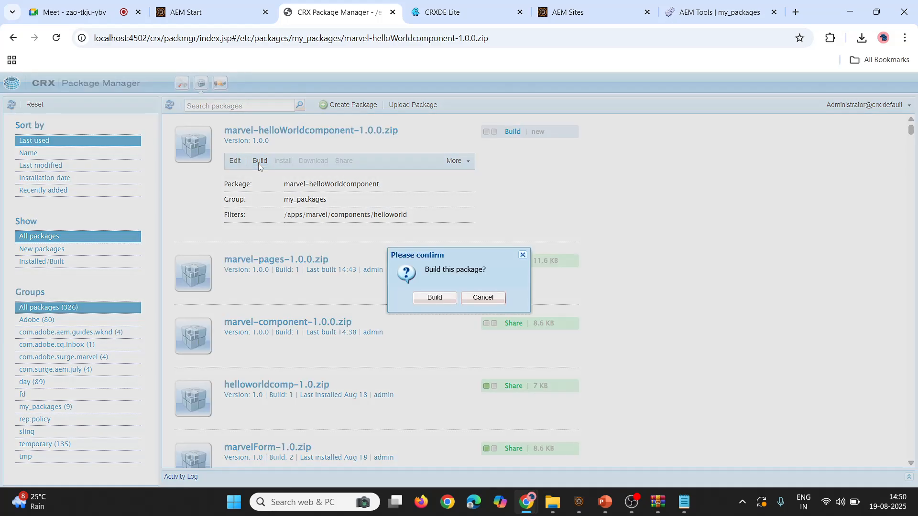
{"action": "left_click", "coordinate": [435, 298]}
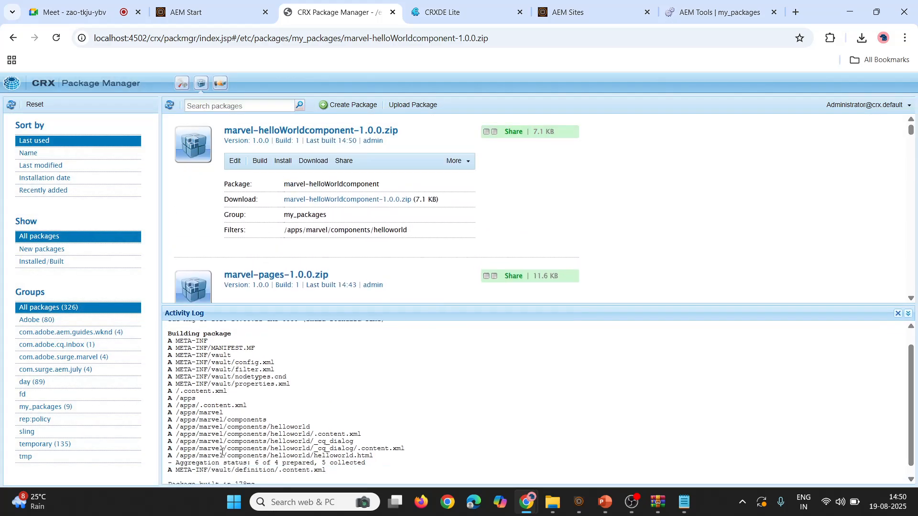
{"action": "left_click", "coordinate": [322, 164]}
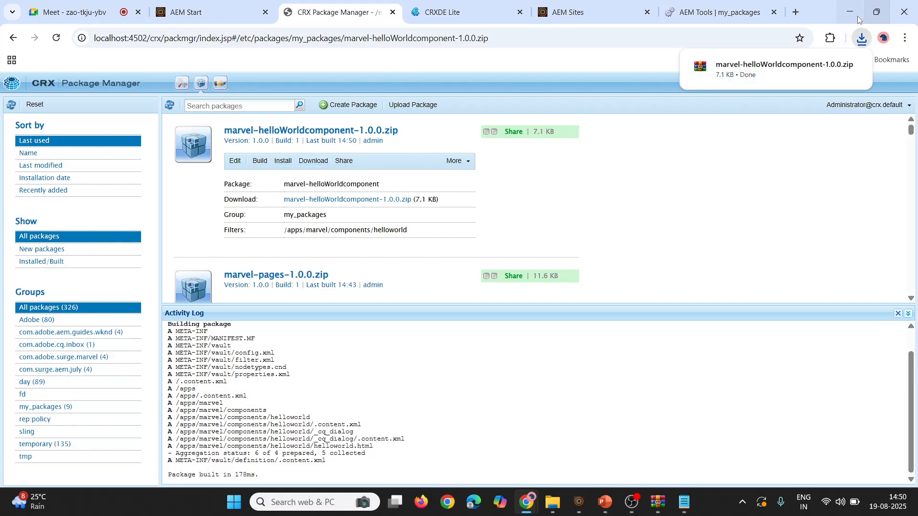
- Open the downloaded marvel-helloWorldcomponent-1.0.0.zip and open .content.xml from jcr_root/apps/marvel/components/helloworld/_cq_dialog
{"action": "left_click", "coordinate": [749, 65]}
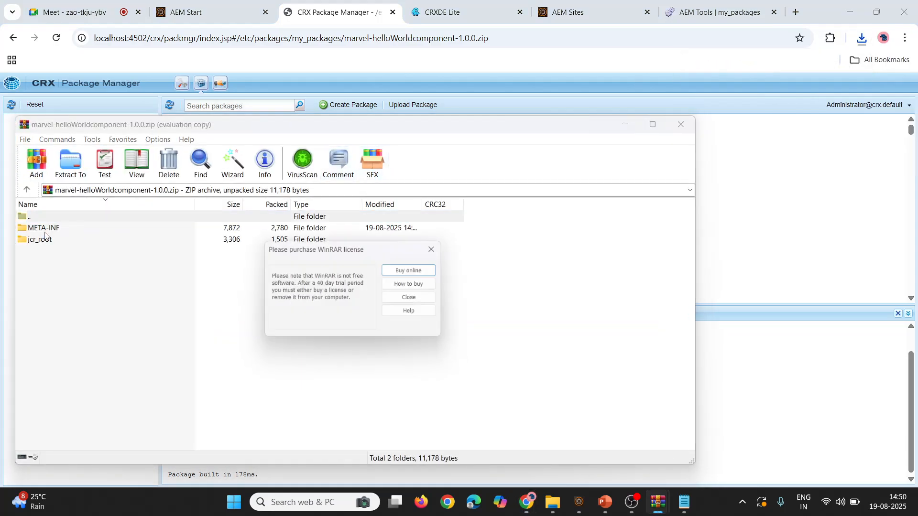
{"action": "left_click", "coordinate": [444, 243]}
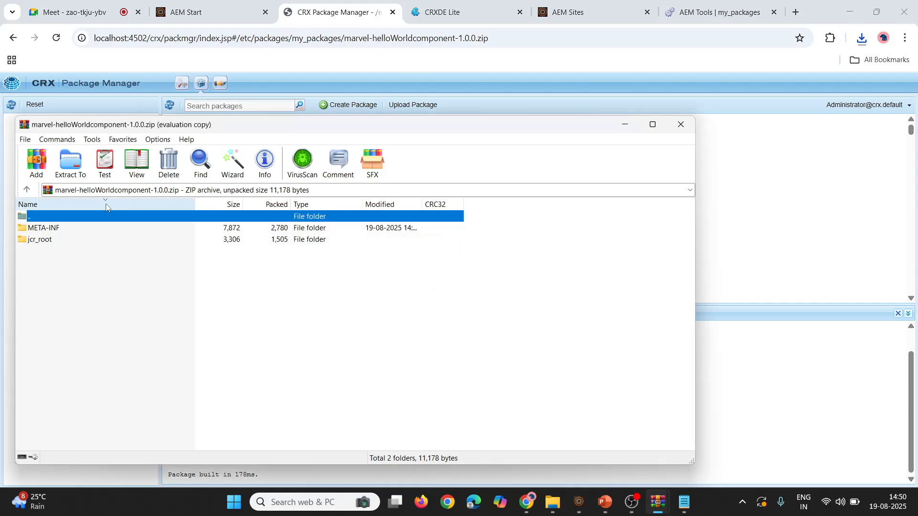
{"action": "double_click", "coordinate": [52, 244]}
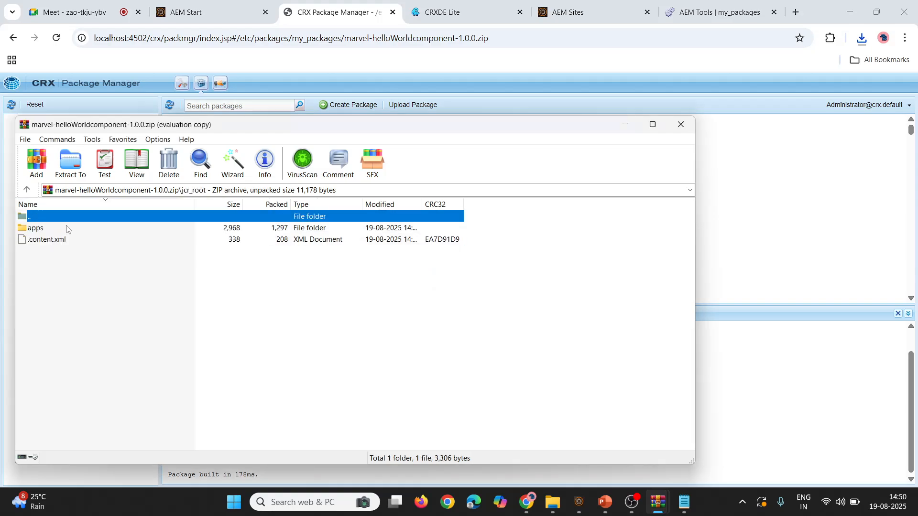
{"action": "double_click", "coordinate": [67, 228]}
{"action": "double_click", "coordinate": [67, 229]}
{"action": "double_click", "coordinate": [67, 228]}
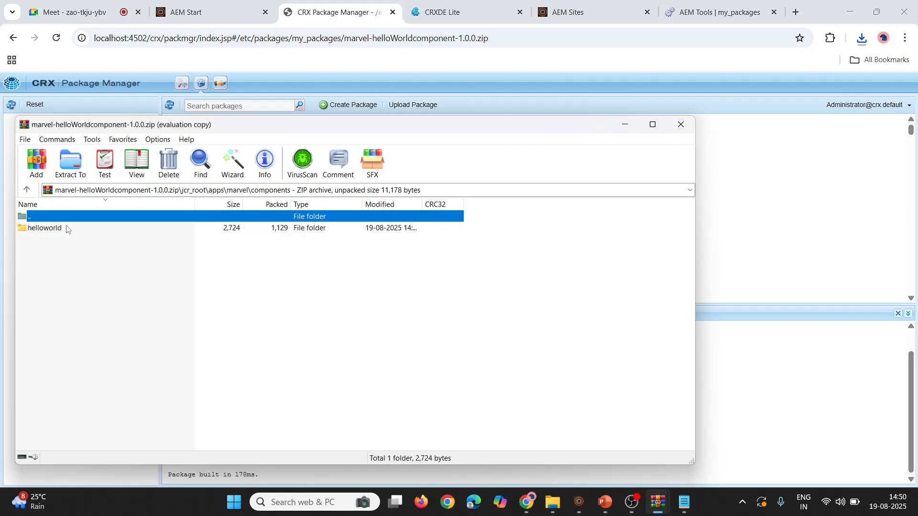
{"action": "double_click", "coordinate": [66, 229]}
{"action": "double_click", "coordinate": [66, 229]}
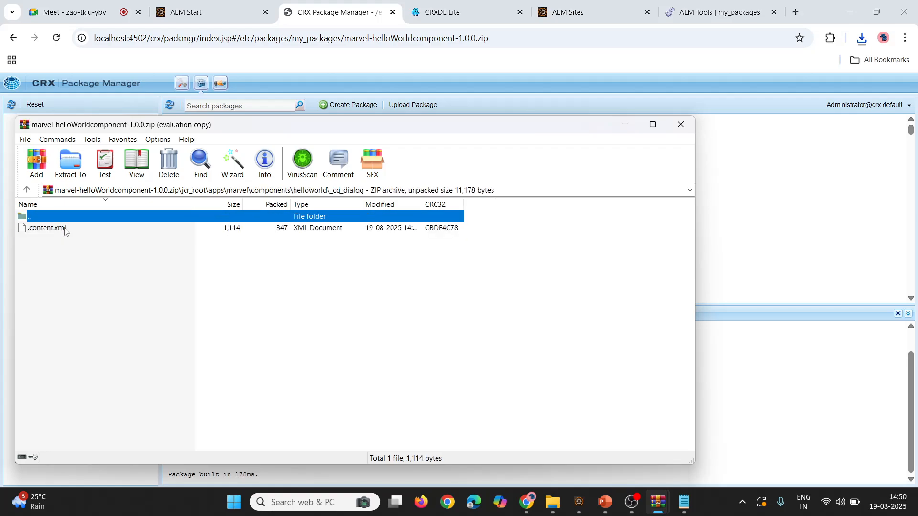
{"action": "double_click", "coordinate": [64, 229]}
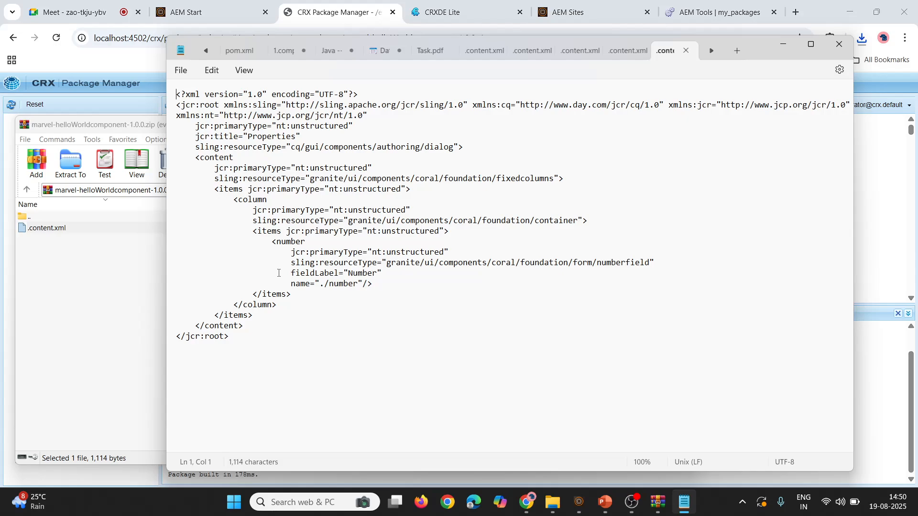
- Look through the other open .content.xml files for dialog field definitions that can be reused
{"action": "left_click", "coordinate": [619, 53]}
{"action": "left_click", "coordinate": [348, 271]}
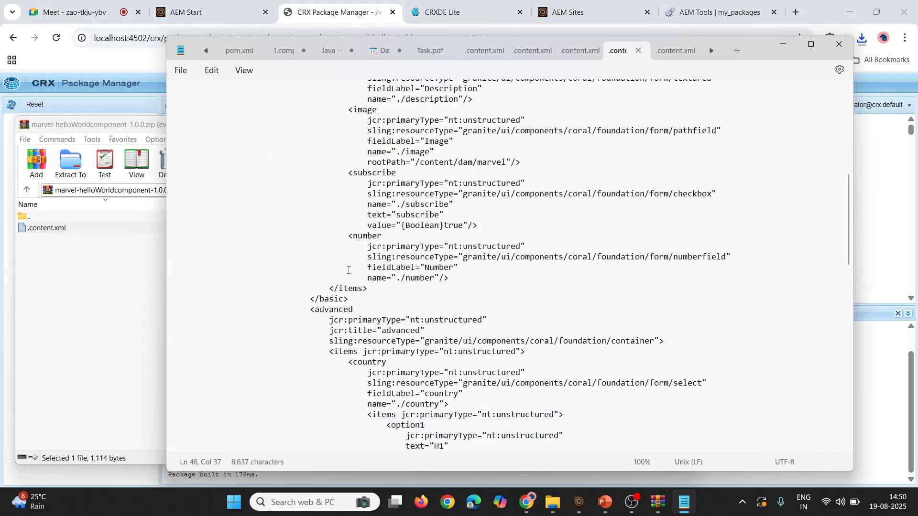
{"action": "scroll", "coordinate": [349, 271], "scroll_direction": "down", "scroll_amount": 1}
{"action": "scroll", "coordinate": [349, 270], "scroll_direction": "up", "scroll_amount": 7}
{"action": "scroll", "coordinate": [348, 273], "scroll_direction": "up", "scroll_amount": 2}
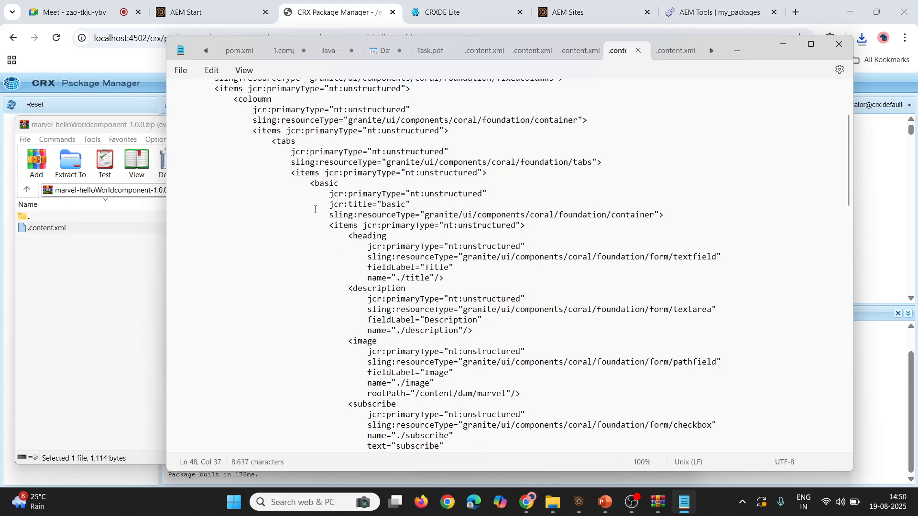
{"action": "left_click", "coordinate": [680, 52]}
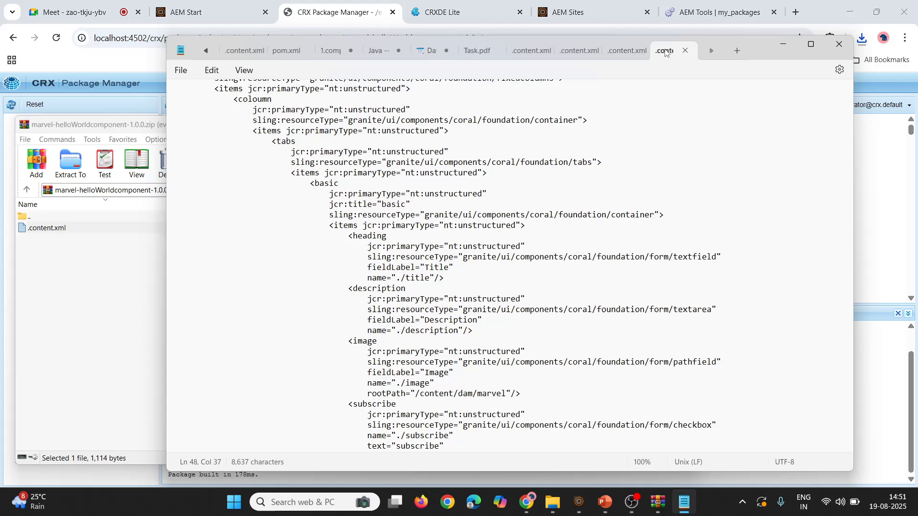
{"action": "left_click", "coordinate": [626, 50]}
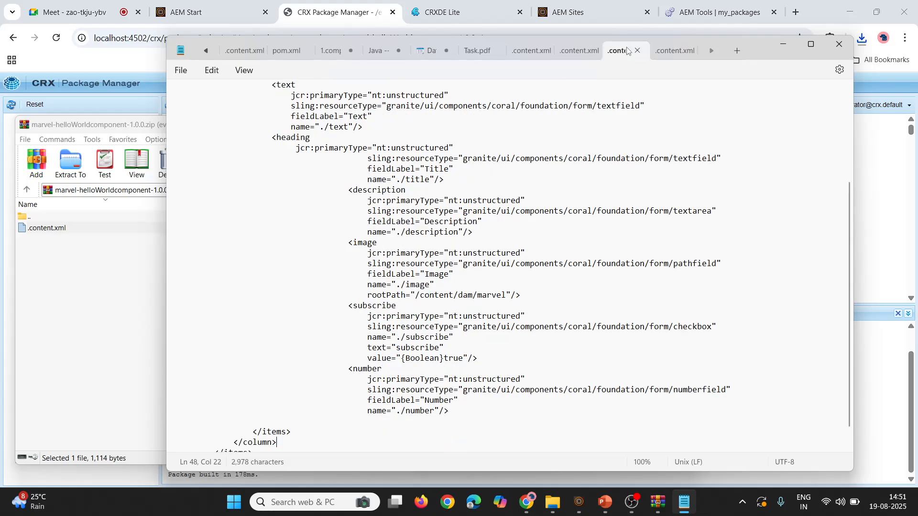
{"action": "left_click", "coordinate": [671, 50]}
{"action": "scroll", "coordinate": [478, 239], "scroll_direction": "down", "scroll_amount": 12}
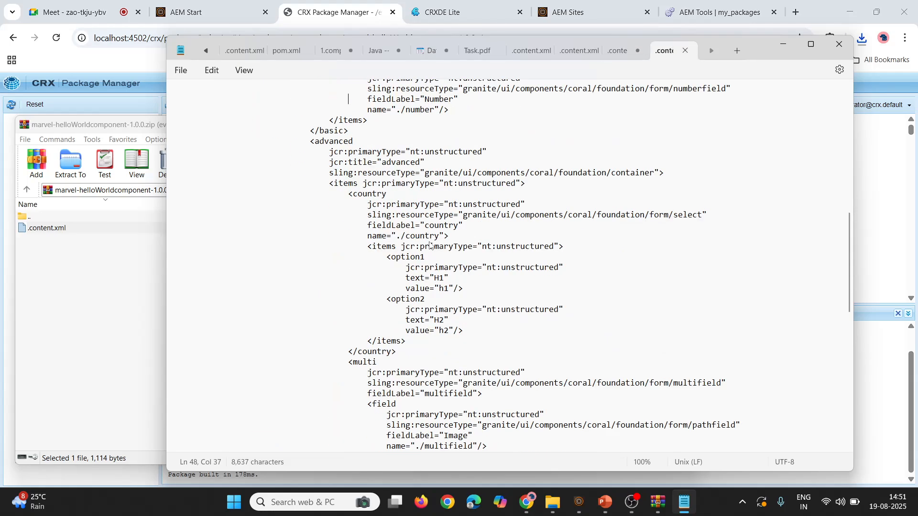
- Reopen the helloworld dialog's .content.xml from the archive and compare its number field with the Marvel Forms dialog definition
{"action": "double_click", "coordinate": [46, 228]}
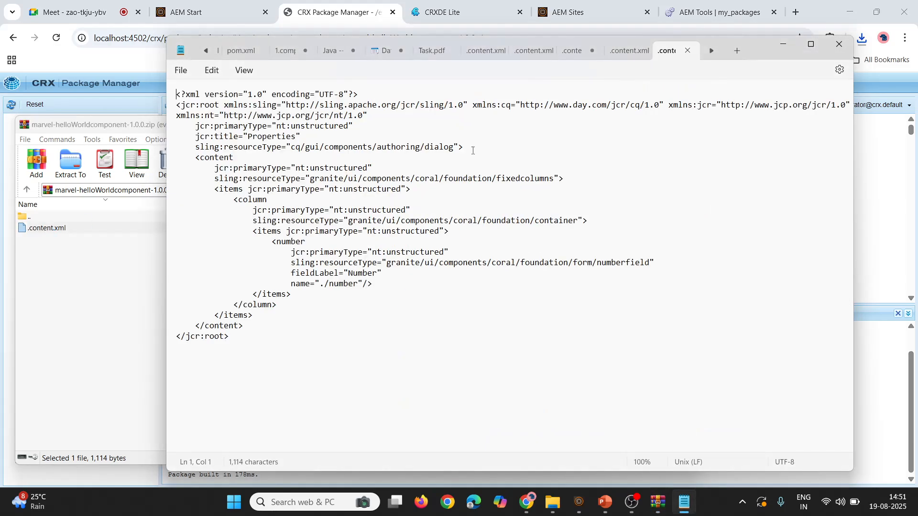
{"action": "left_click", "coordinate": [630, 50]}
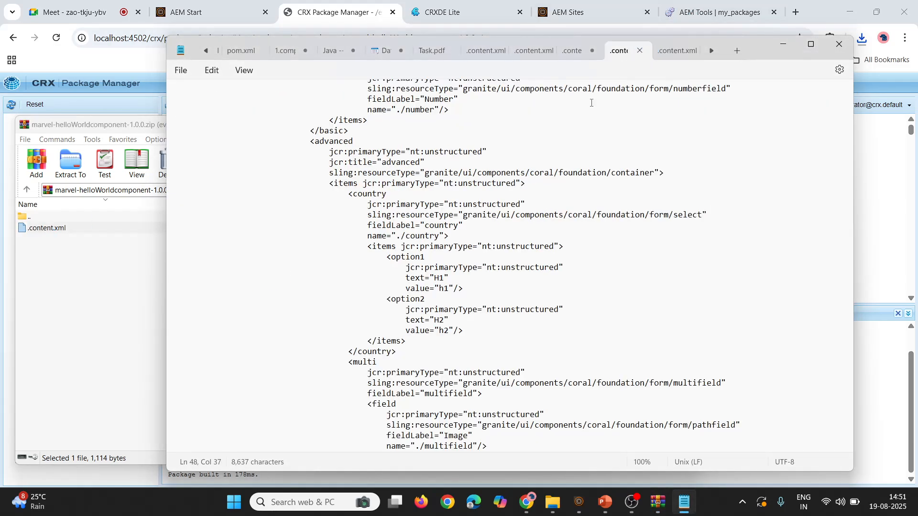
{"action": "scroll", "coordinate": [502, 201], "scroll_direction": "up", "scroll_amount": 15}
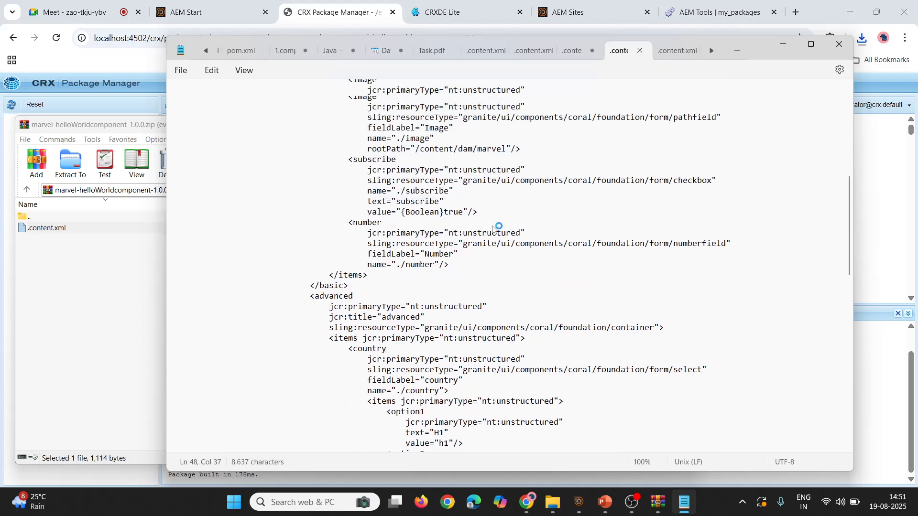
{"action": "scroll", "coordinate": [494, 229], "scroll_direction": "up", "scroll_amount": 1}
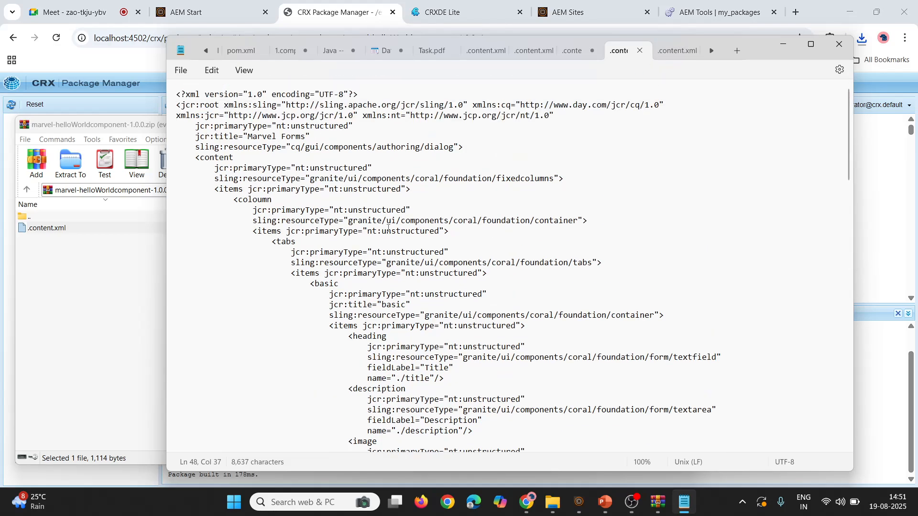
{"action": "left_click", "coordinate": [664, 53]}
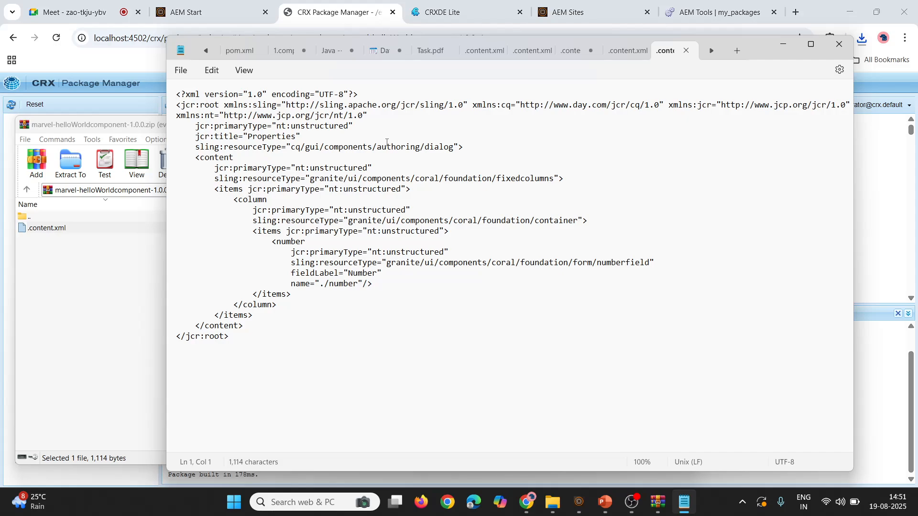
{"action": "left_click", "coordinate": [429, 147]}
{"action": "left_click", "coordinate": [541, 220]}
{"action": "left_click_drag", "start_coordinate": [272, 242], "coordinate": [382, 285]}
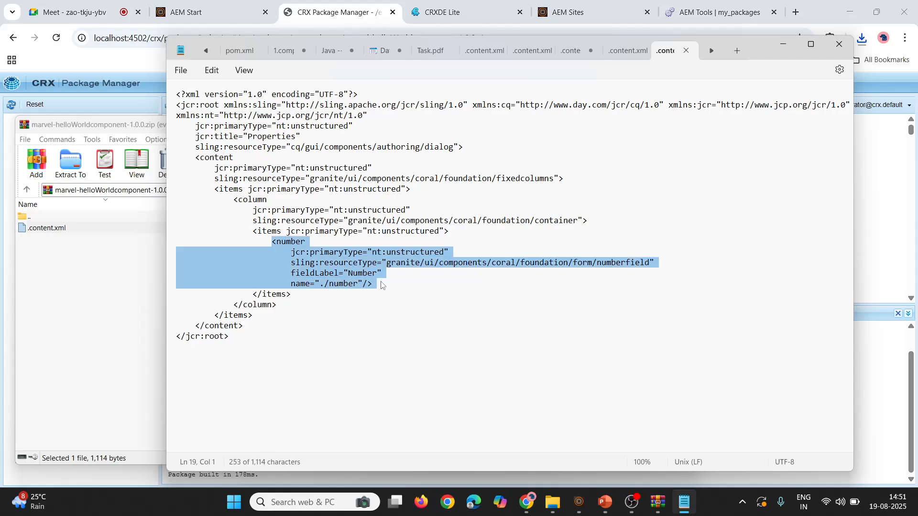
- Copy the heading, description, image and subscribe field nodes from the Marvel Forms dialog's .content.xml
{"action": "left_click", "coordinate": [629, 50]}
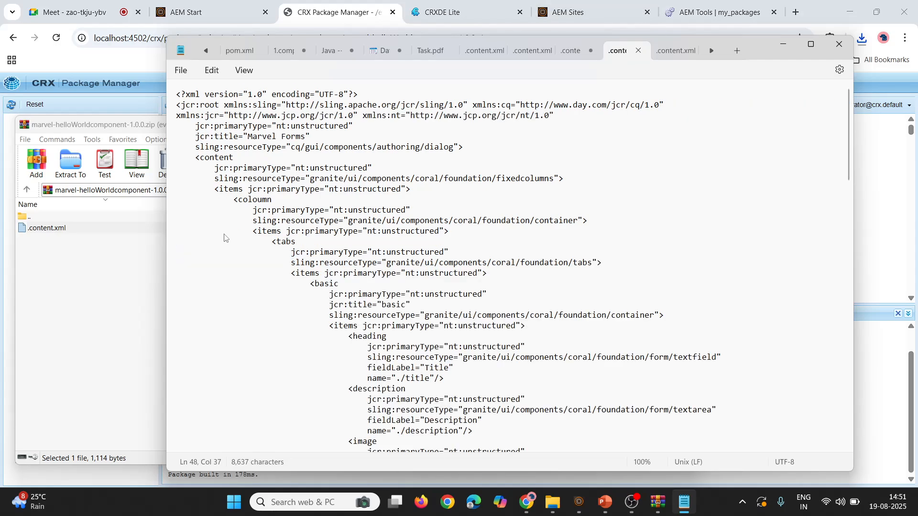
{"action": "scroll", "coordinate": [225, 237], "scroll_direction": "down", "scroll_amount": 5}
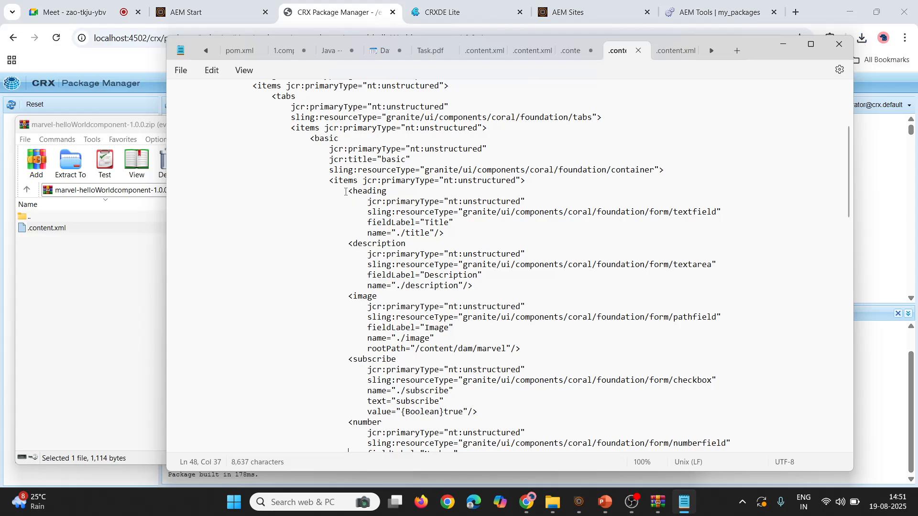
{"action": "left_click_drag", "start_coordinate": [345, 191], "coordinate": [483, 415]}
{"action": "key", "text": "ctrl+c"}
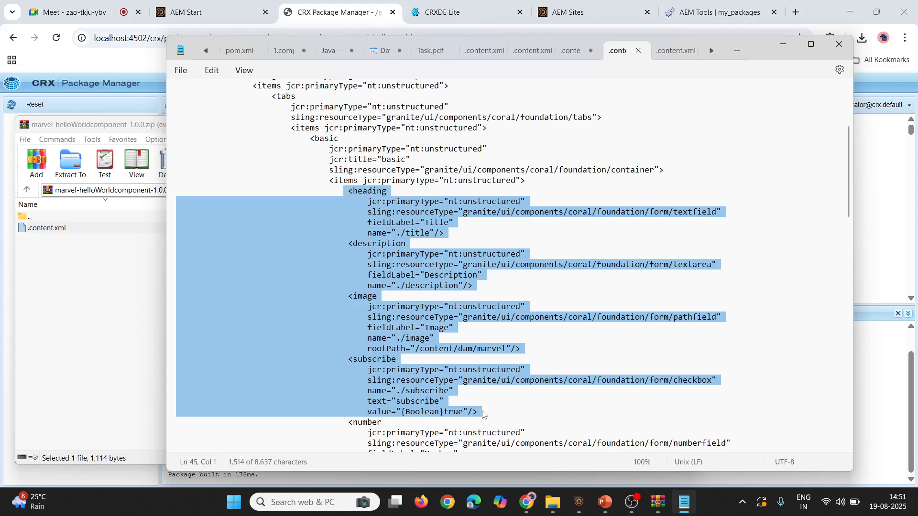
- Paste the copied field nodes after the number node in the helloworld dialog's .content.xml and save the file
{"action": "left_click", "coordinate": [663, 52]}
{"action": "left_click", "coordinate": [392, 288]}
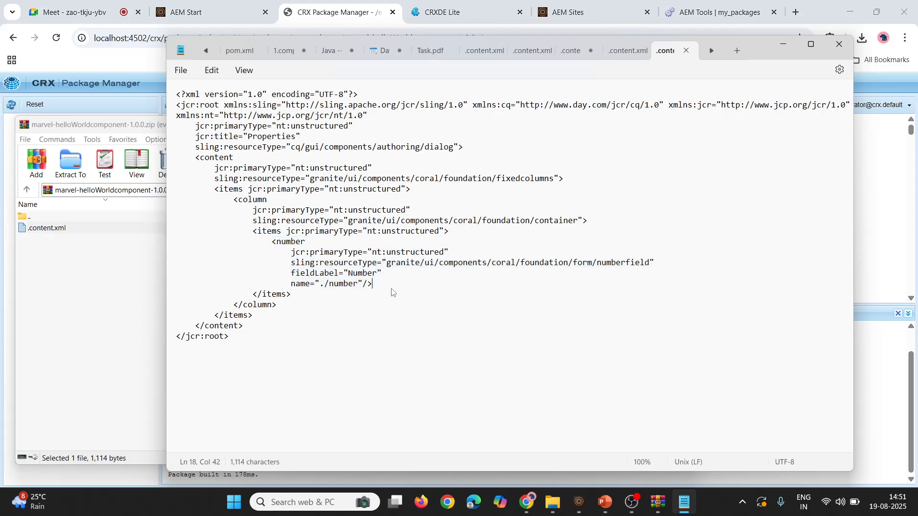
{"action": "key", "text": "Return"}
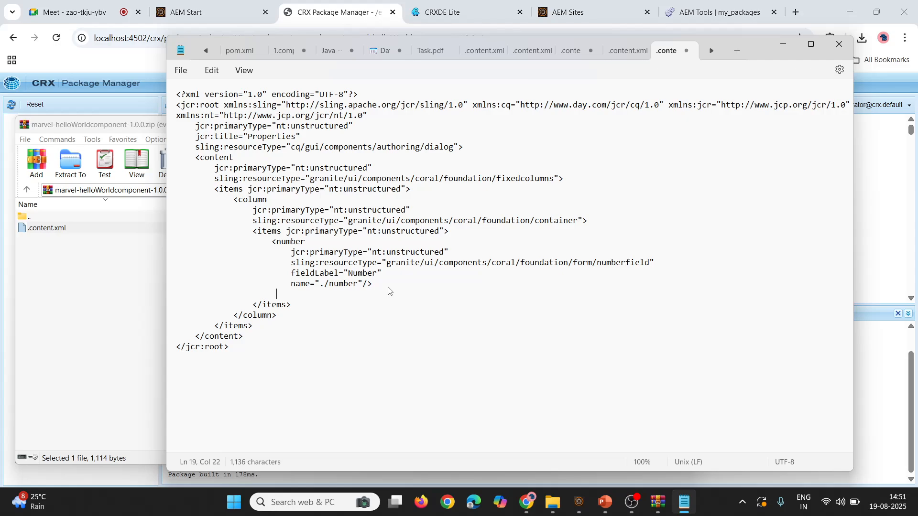
{"action": "key", "text": "BackSpace"}
{"action": "key", "text": "ctrl+v"}
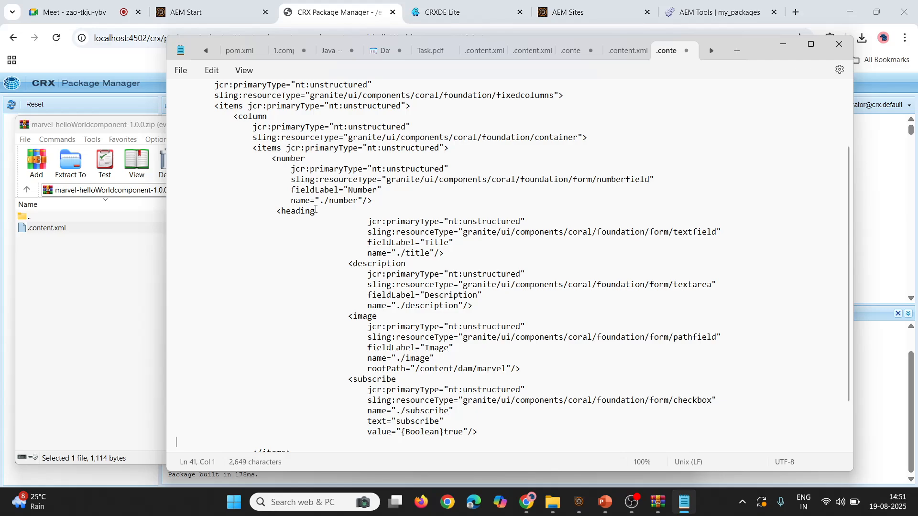
{"action": "scroll", "coordinate": [316, 209], "scroll_direction": "down", "scroll_amount": 2}
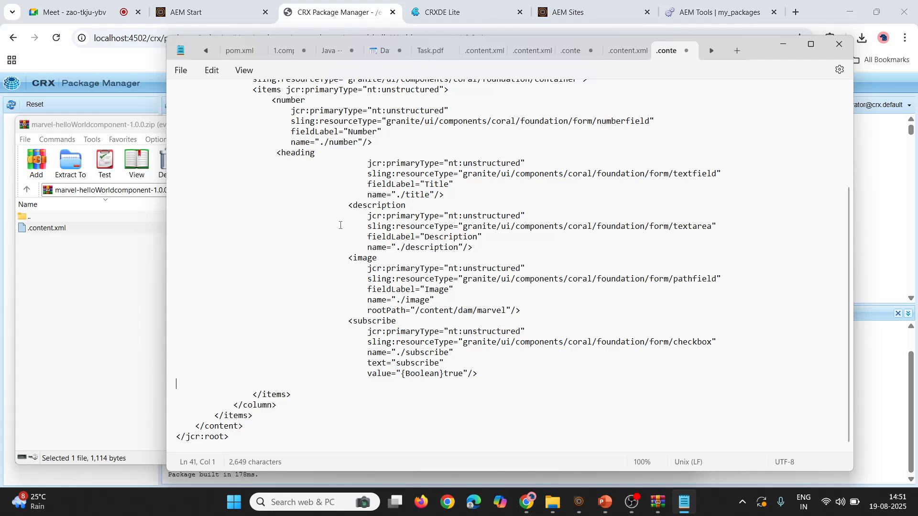
{"action": "scroll", "coordinate": [339, 225], "scroll_direction": "up", "scroll_amount": 2}
{"action": "left_click", "coordinate": [326, 223]}
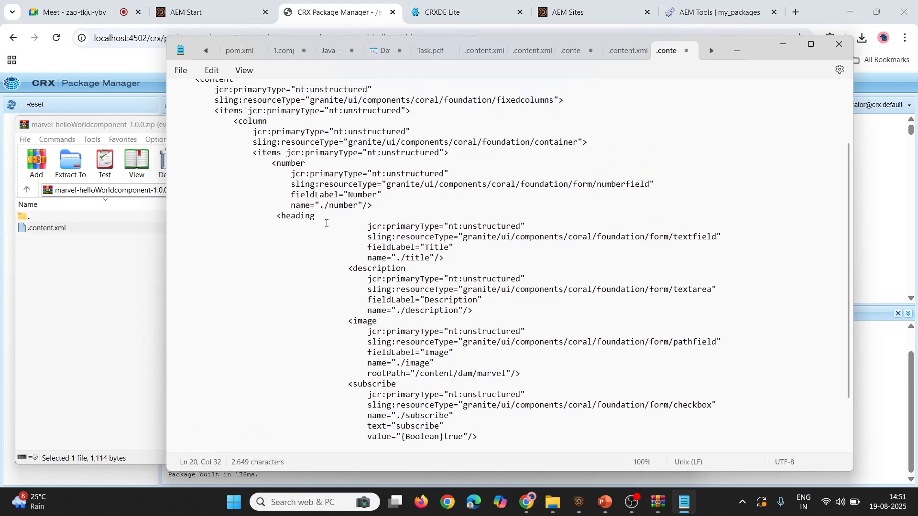
{"action": "scroll", "coordinate": [326, 224], "scroll_direction": "up", "scroll_amount": 3}
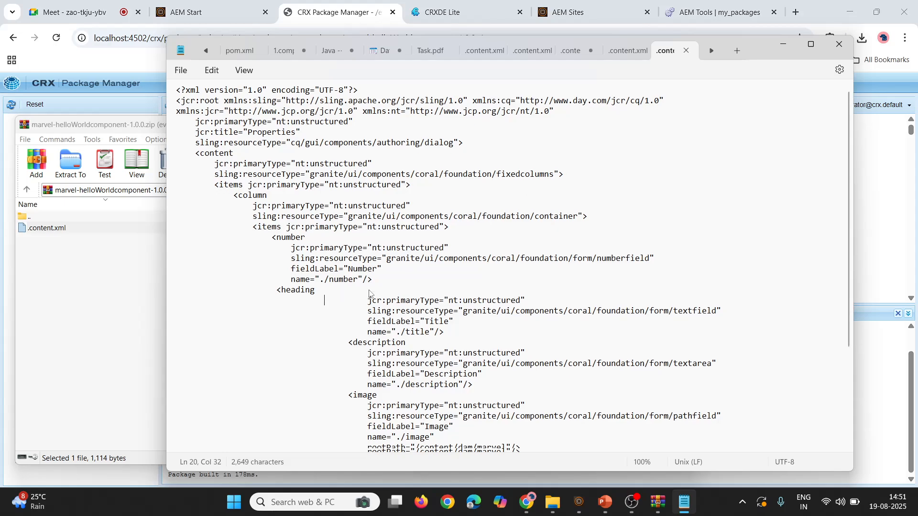
{"action": "scroll", "coordinate": [293, 211], "scroll_direction": "down", "scroll_amount": 3}
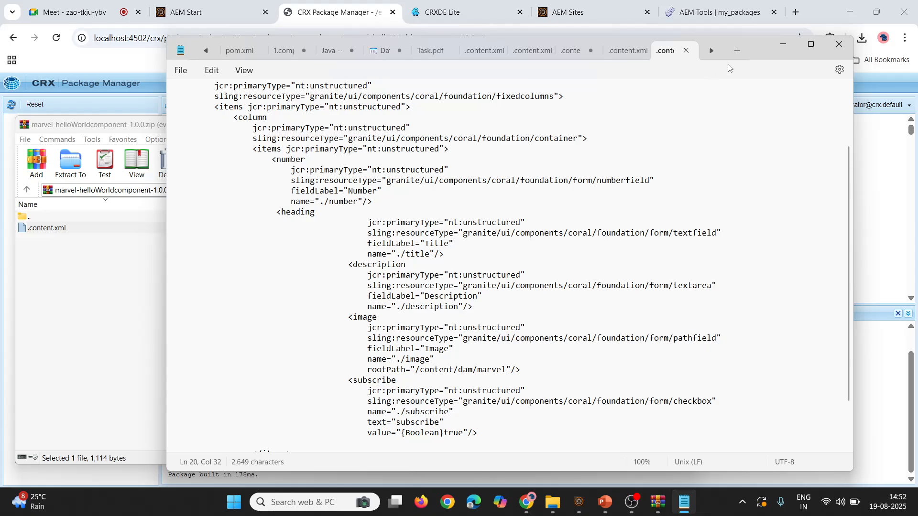
- Return to the zip archive, update it with the modified .content.xml and minimise the archive window
{"action": "left_click", "coordinate": [783, 45]}
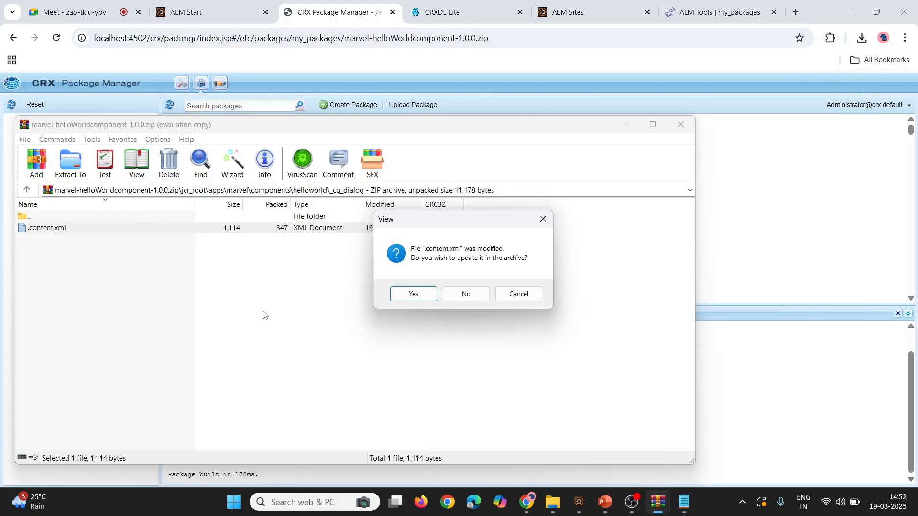
{"action": "left_click", "coordinate": [402, 290]}
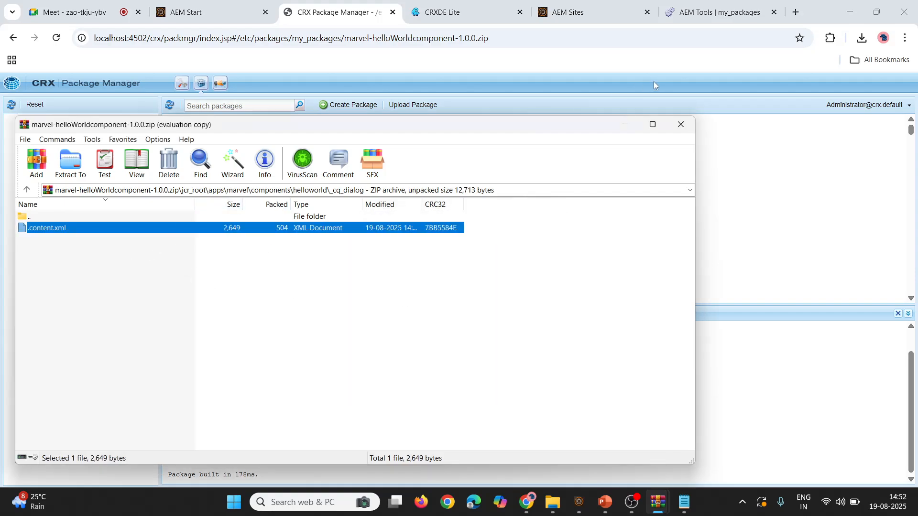
{"action": "left_click", "coordinate": [624, 125]}
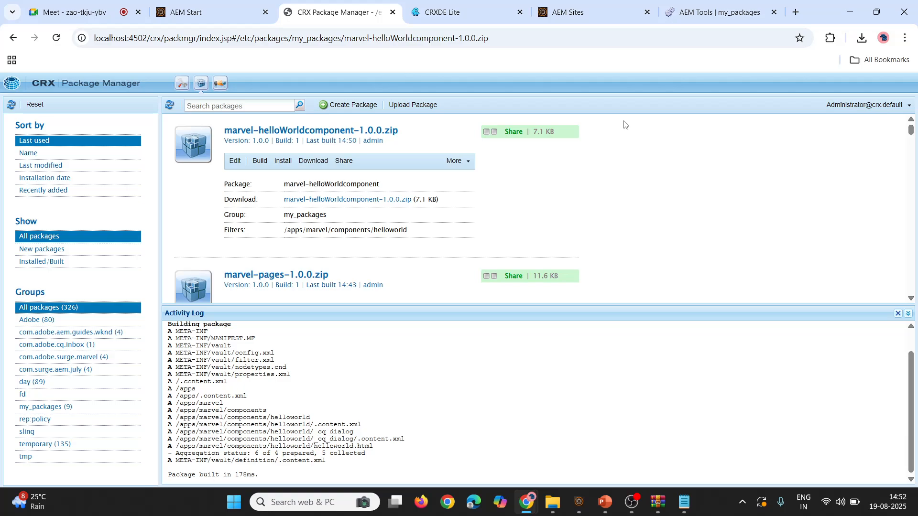
- Upload marvel-helloWorldcomponent-1.0.0.zip from the Downloads folder with Force Upload enabled to overwrite the existing package
{"action": "left_click", "coordinate": [396, 104]}
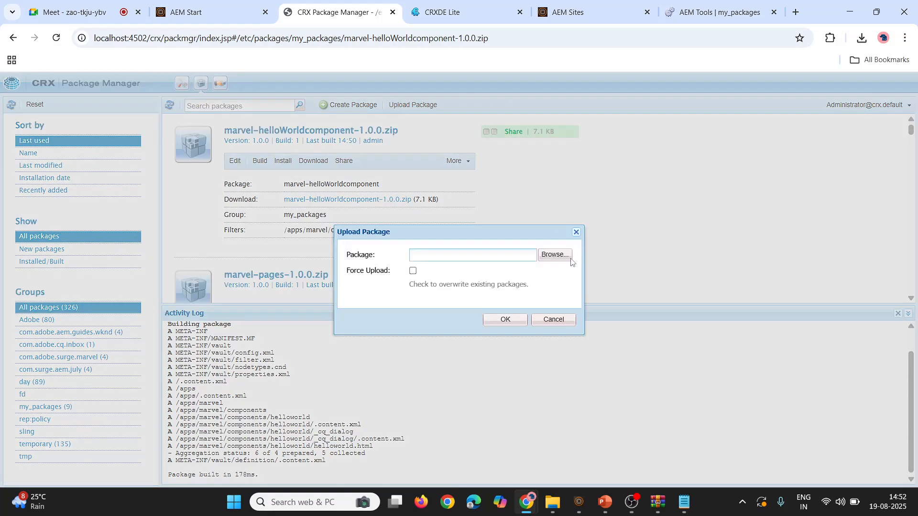
{"action": "left_click", "coordinate": [553, 261]}
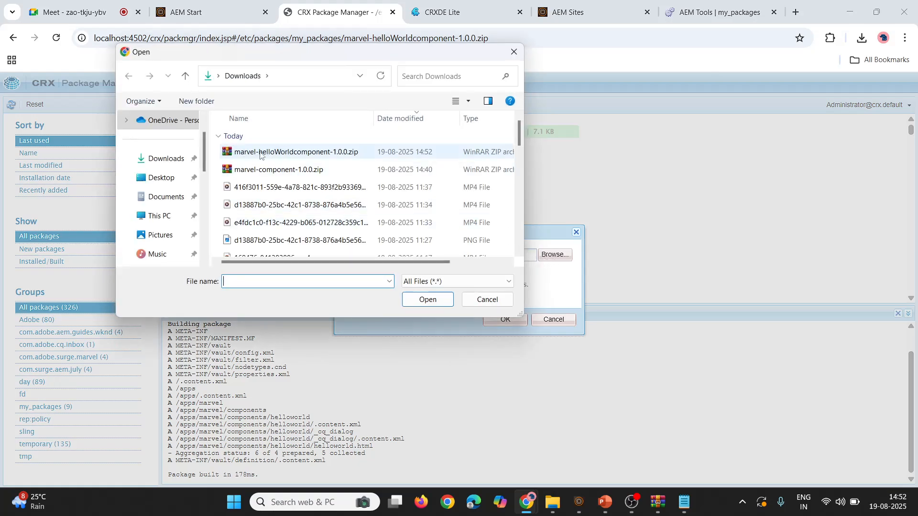
{"action": "left_click", "coordinate": [294, 153]}
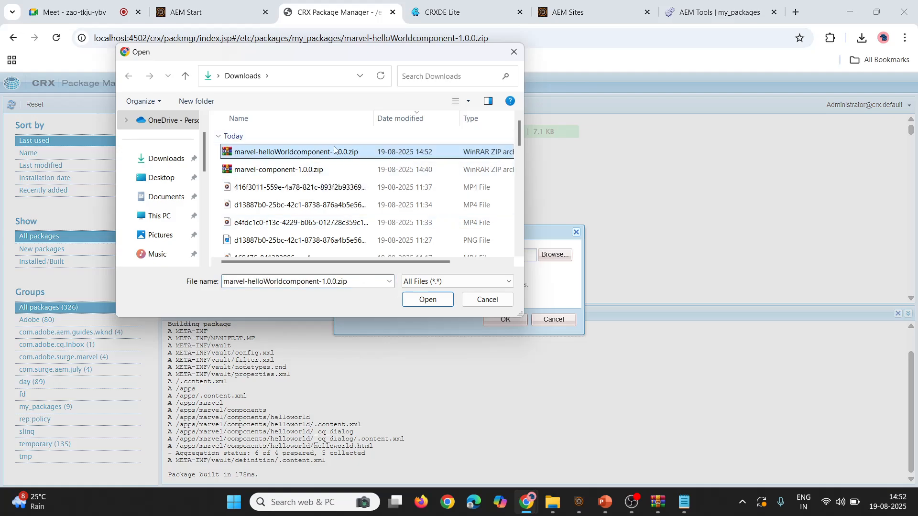
{"action": "left_click", "coordinate": [423, 301]}
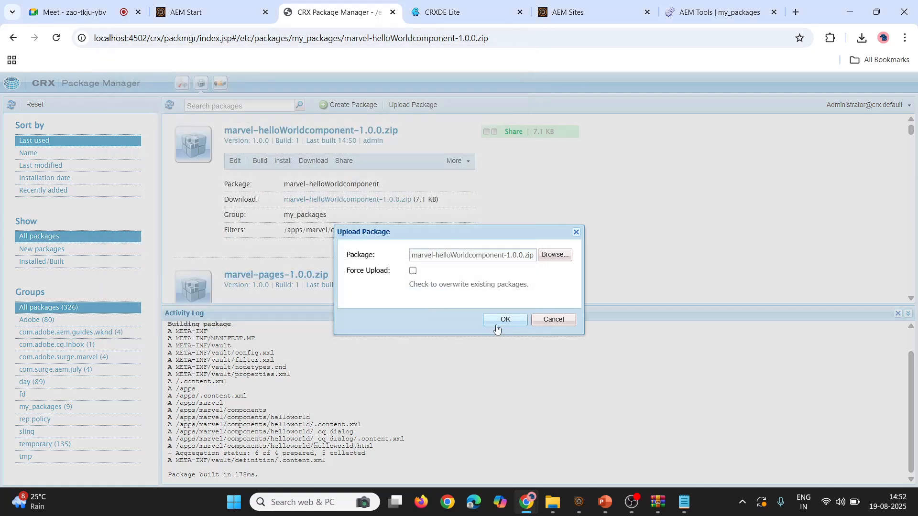
{"action": "left_click", "coordinate": [413, 271]}
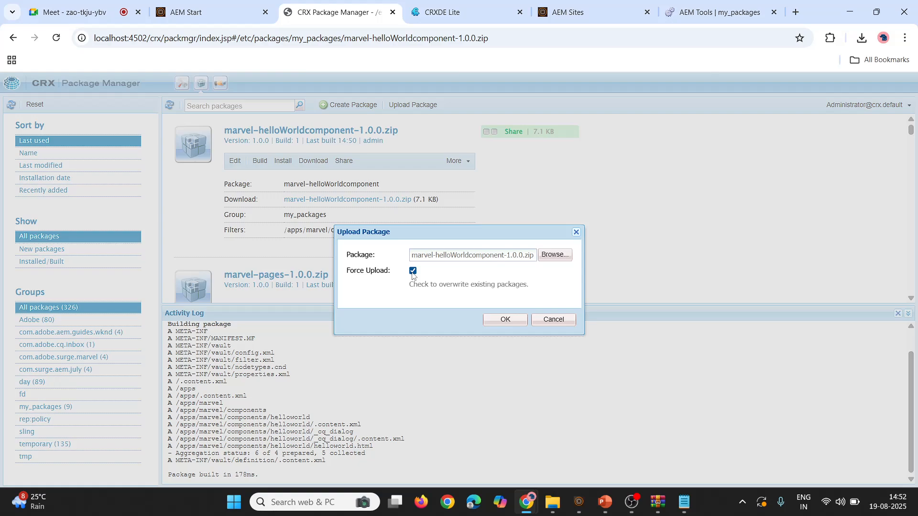
{"action": "left_click", "coordinate": [499, 323]}
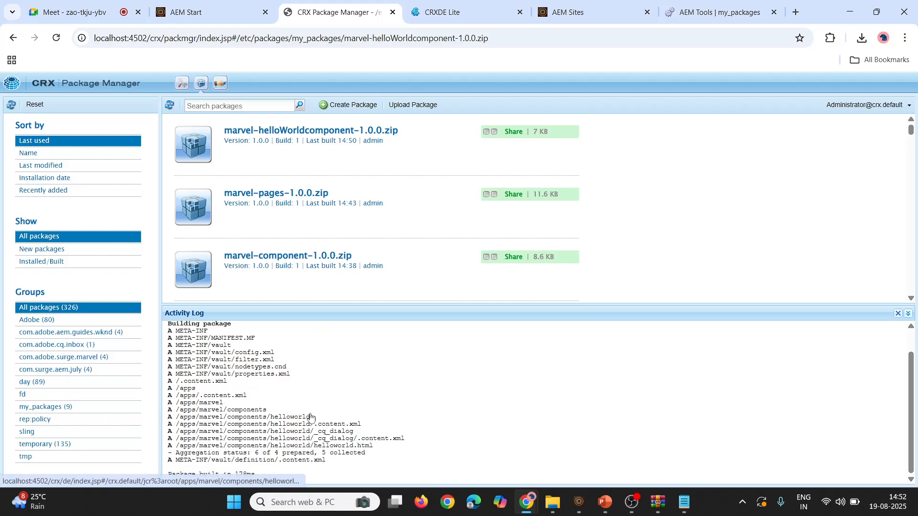
- Install the uploaded marvel-helloWorldcomponent package with the default advanced settings
{"action": "left_click", "coordinate": [196, 152]}
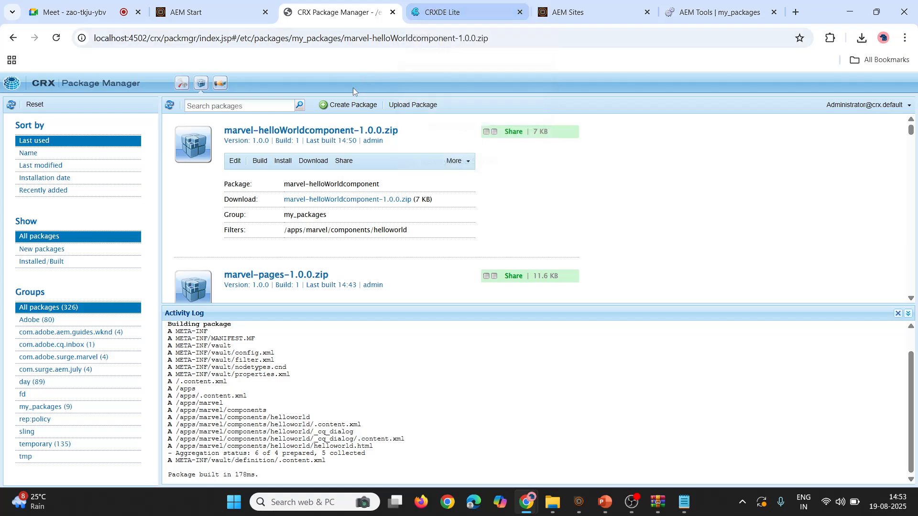
{"action": "left_click", "coordinate": [284, 161]}
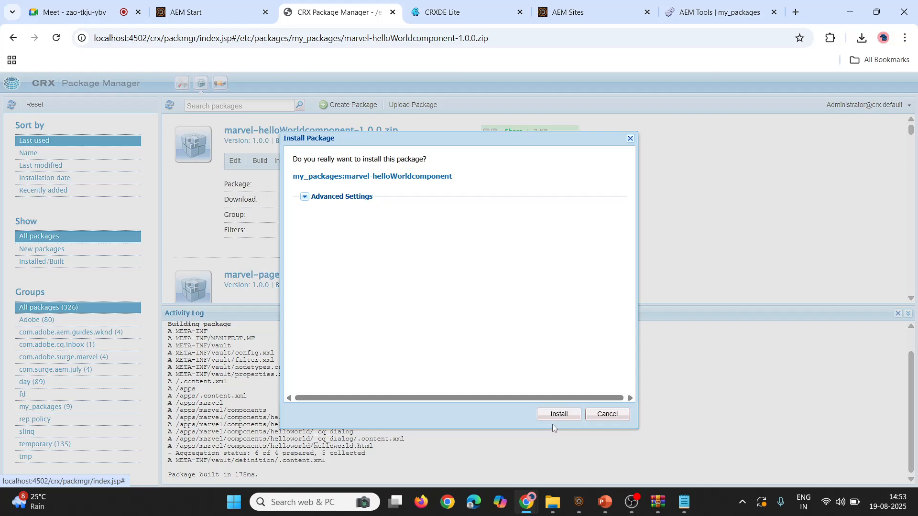
{"action": "left_click", "coordinate": [554, 414]}
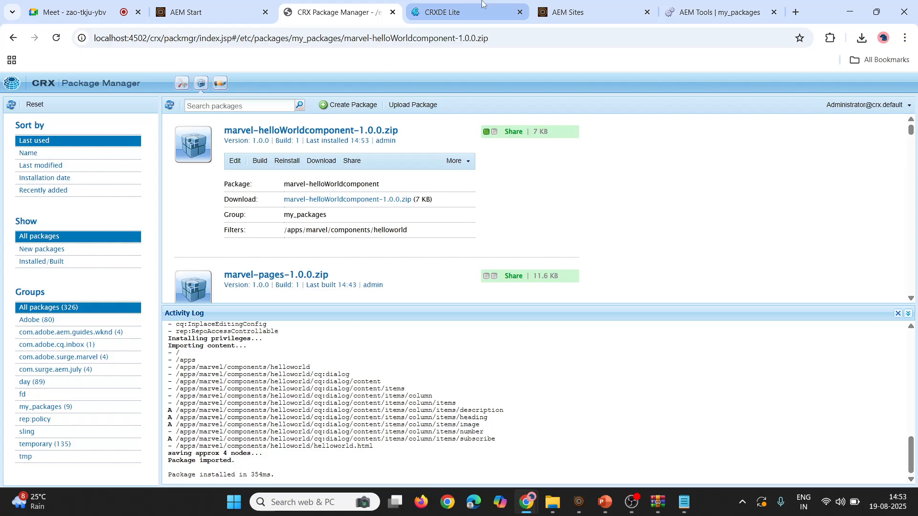
- Switch to CRXDE Lite and expand the repository tree to /apps/marvel/components/helloworld
{"action": "left_click", "coordinate": [481, 4]}
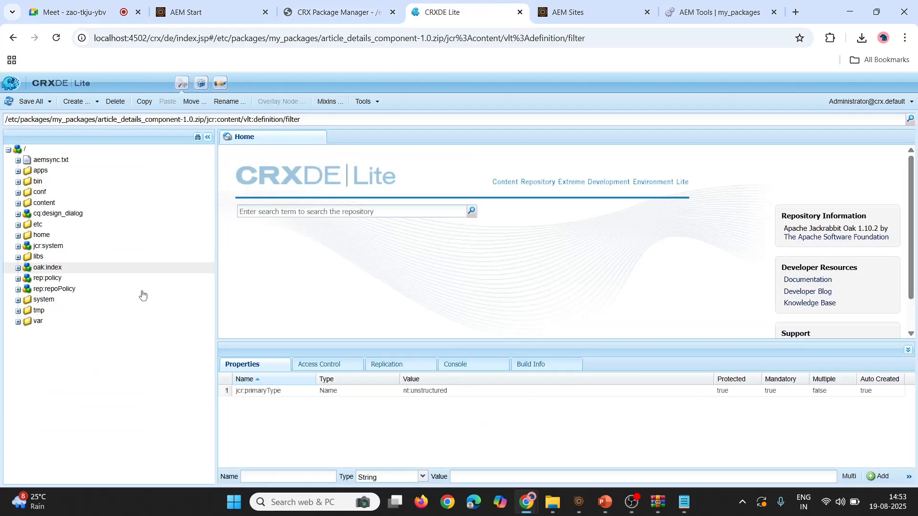
{"action": "left_click", "coordinate": [18, 171]}
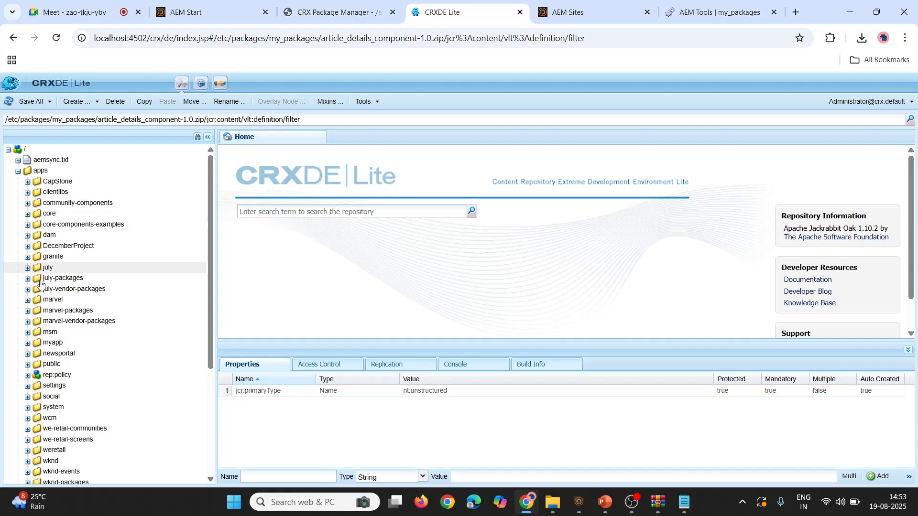
{"action": "scroll", "coordinate": [33, 349], "scroll_direction": "down", "scroll_amount": 1}
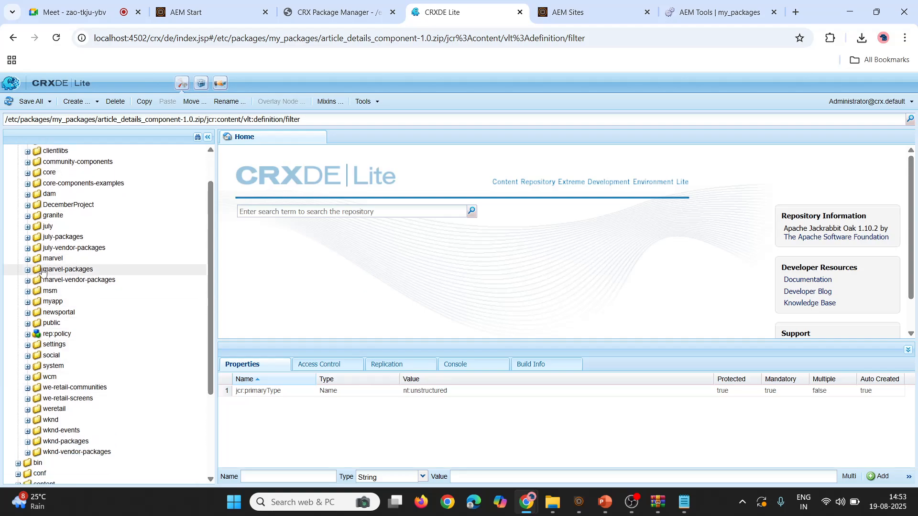
{"action": "left_click", "coordinate": [27, 259]}
{"action": "left_click", "coordinate": [38, 280]}
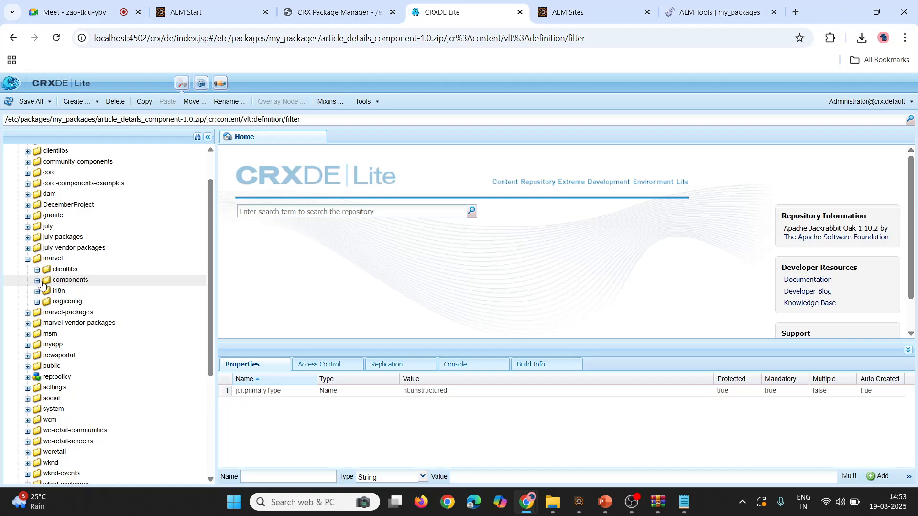
{"action": "scroll", "coordinate": [65, 343], "scroll_direction": "down", "scroll_amount": 3}
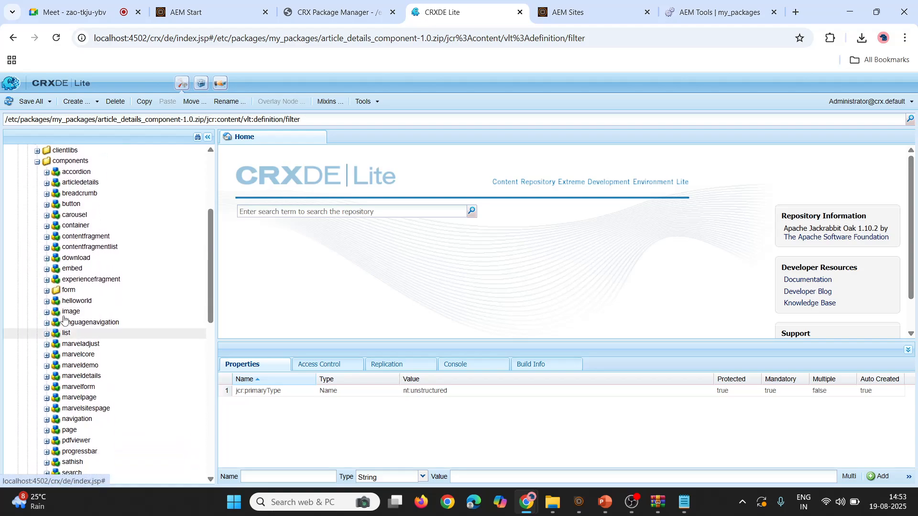
{"action": "left_click", "coordinate": [46, 302]}
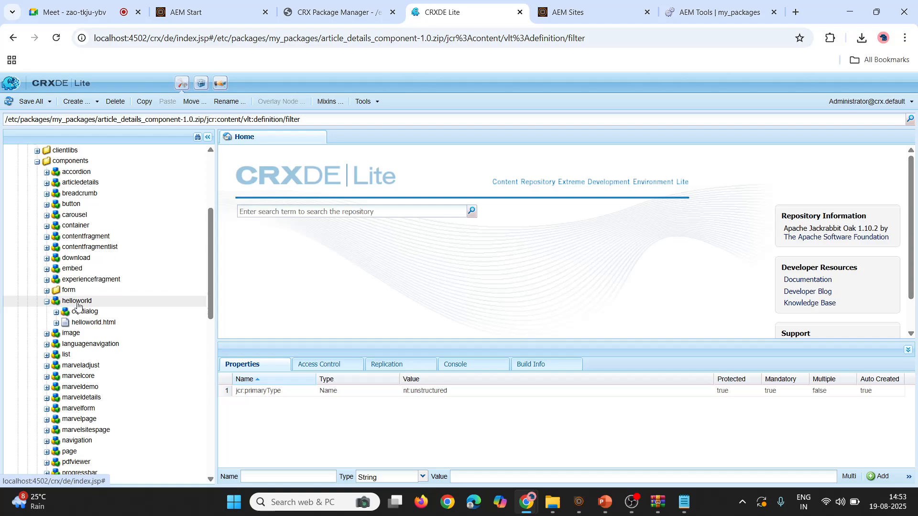
- Expand the helloworld component's cq:dialog through content/items/column/items to examine its field nodes
{"action": "right_click", "coordinate": [63, 302]}
{"action": "left_click", "coordinate": [89, 319]}
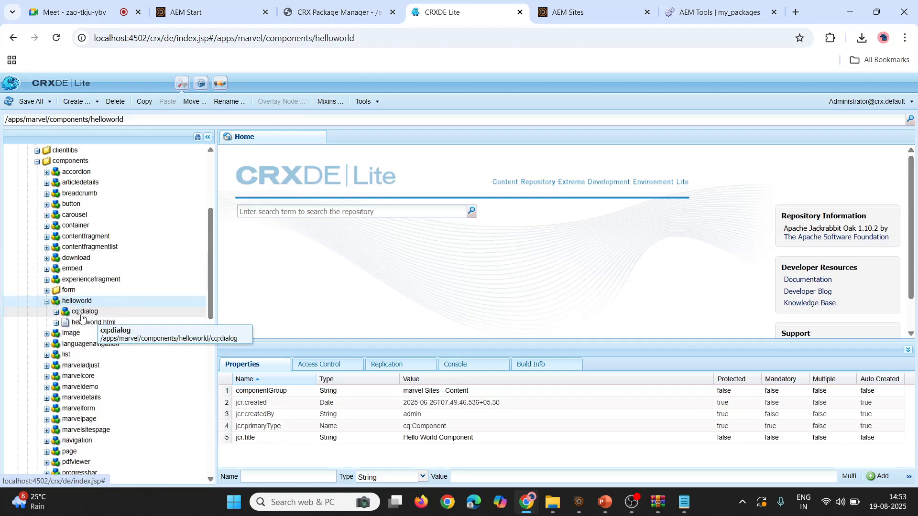
{"action": "double_click", "coordinate": [87, 313]}
{"action": "double_click", "coordinate": [88, 323]}
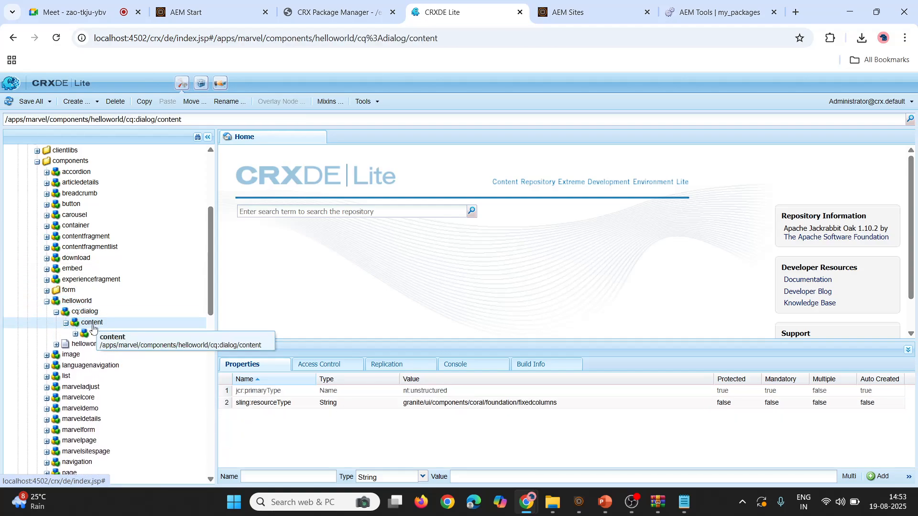
{"action": "double_click", "coordinate": [99, 334]}
{"action": "double_click", "coordinate": [106, 344]}
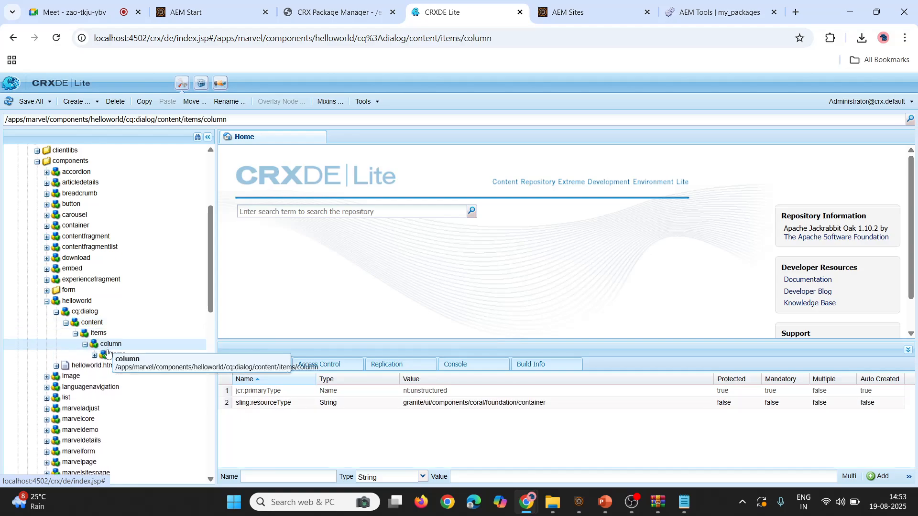
{"action": "double_click", "coordinate": [116, 355]}
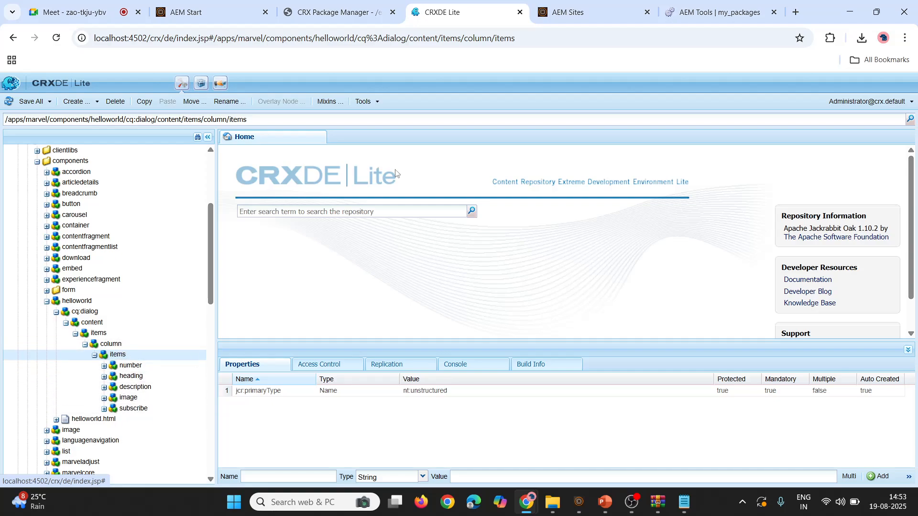
- Compare the package installation log in Package Manager with the marvel node tree in CRXDE Lite, ending in Package Manager
{"action": "left_click", "coordinate": [344, 12]}
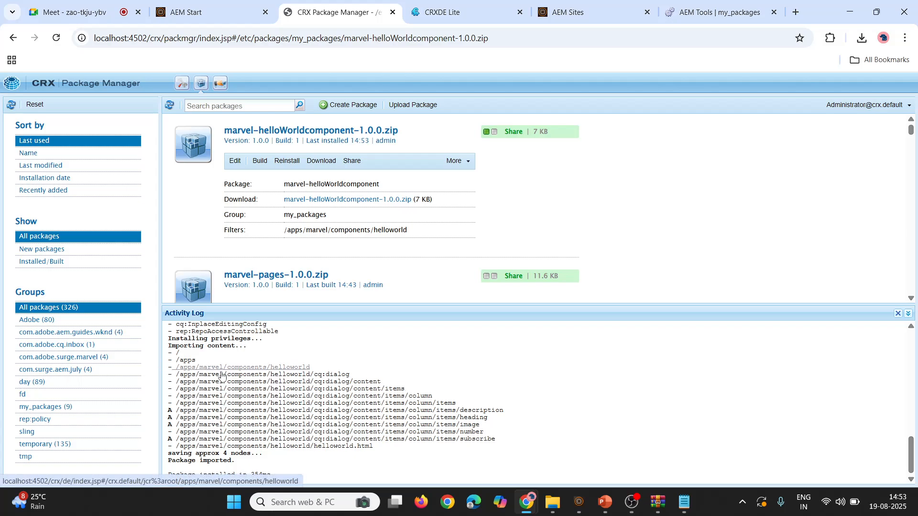
{"action": "left_click", "coordinate": [232, 404]}
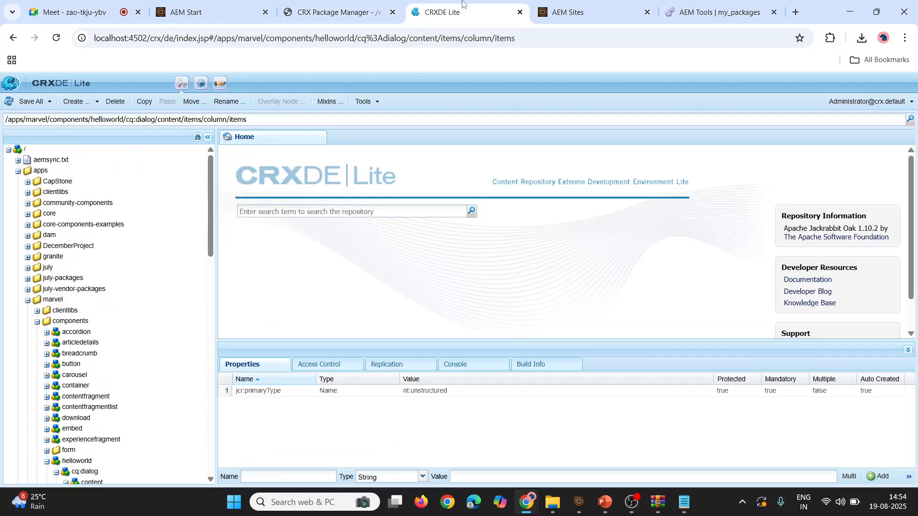
{"action": "left_click", "coordinate": [347, 7]}
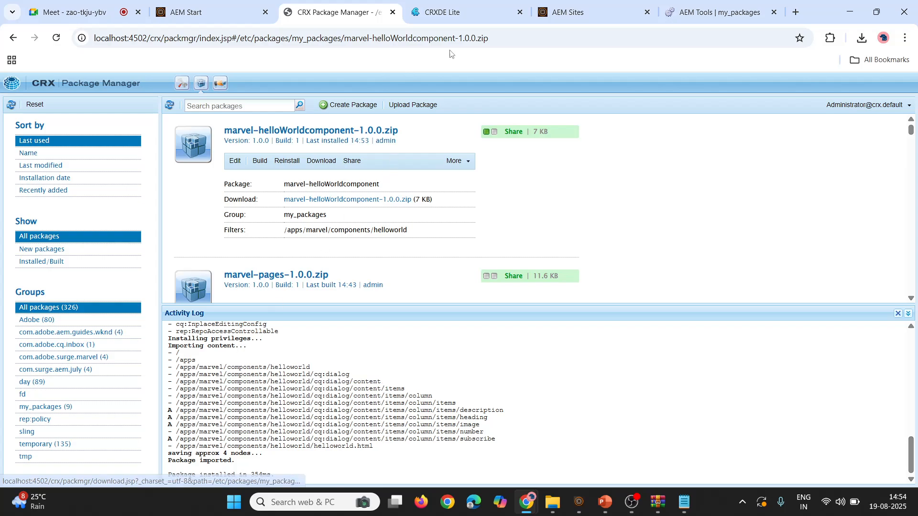
{"action": "left_click", "coordinate": [214, 403]}
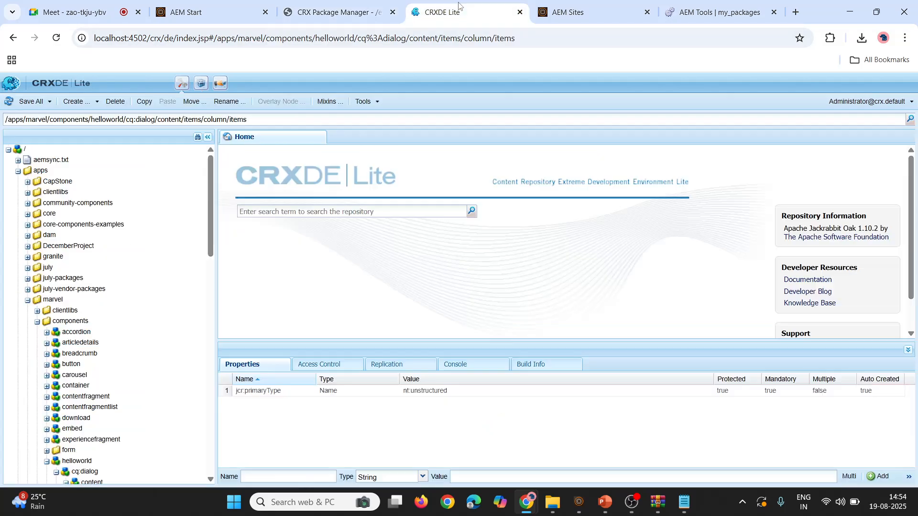
{"action": "left_click", "coordinate": [27, 300]}
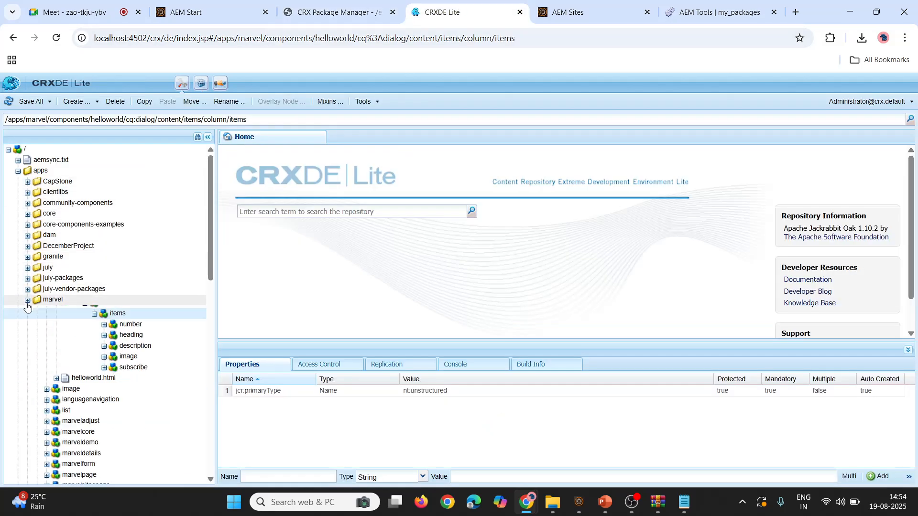
{"action": "left_click", "coordinate": [554, 6]}
{"action": "left_click", "coordinate": [355, 4]}
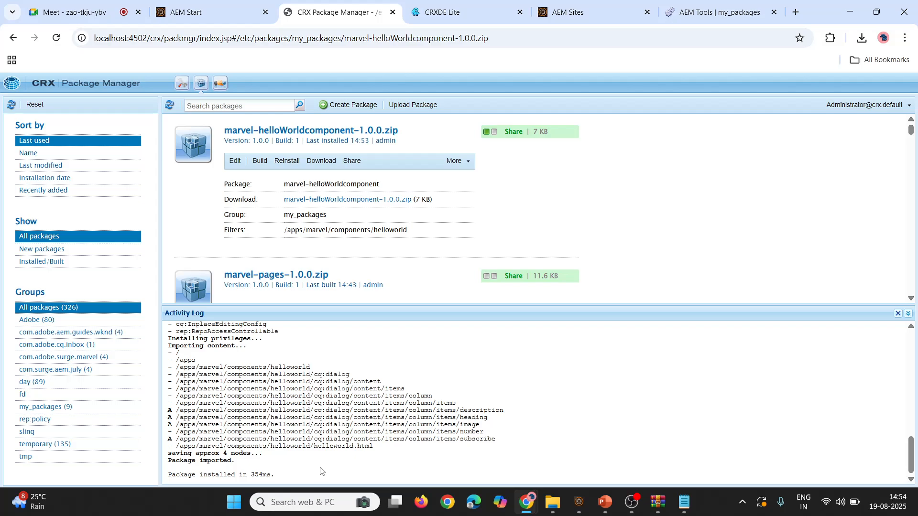
{"action": "left_click", "coordinate": [633, 498]}
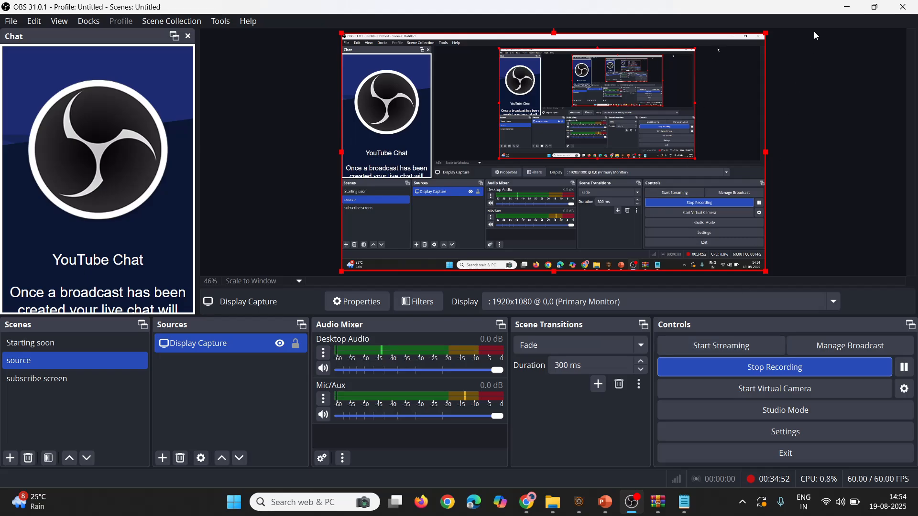
{"action": "left_click", "coordinate": [847, 7]}
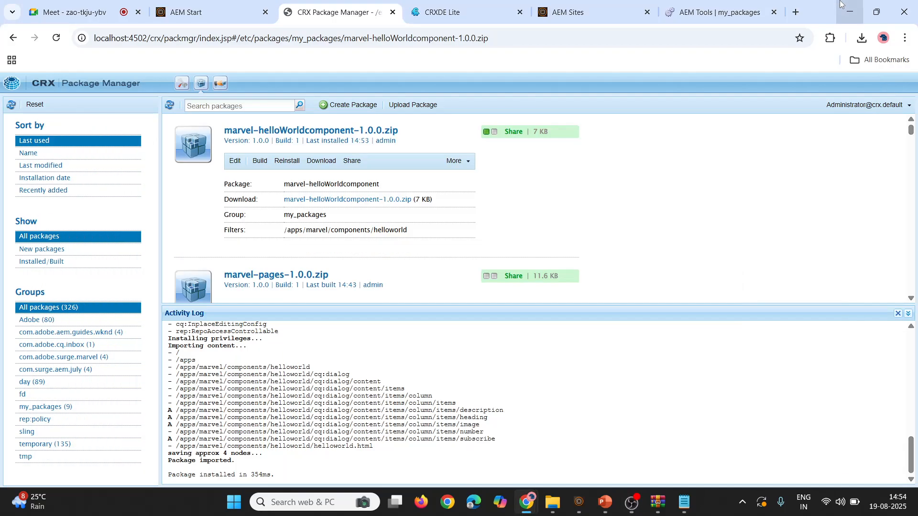
{"action": "left_click", "coordinate": [621, 499]}
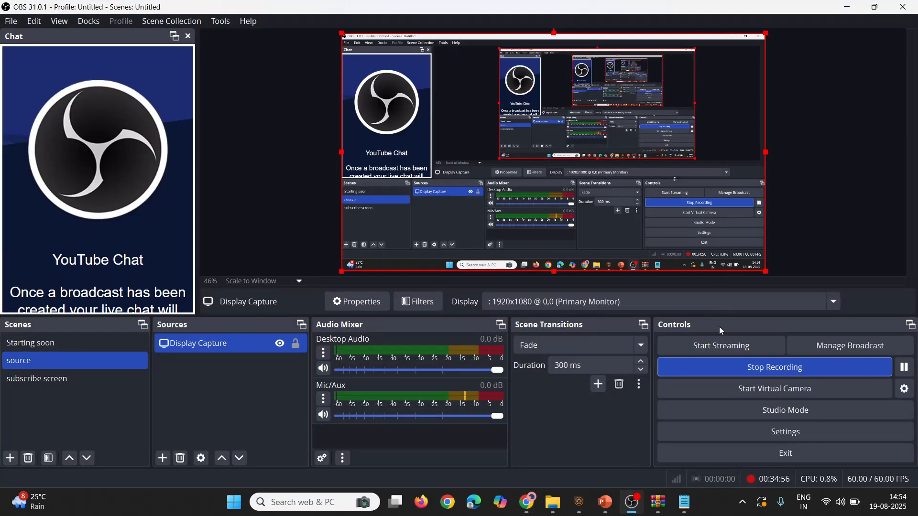